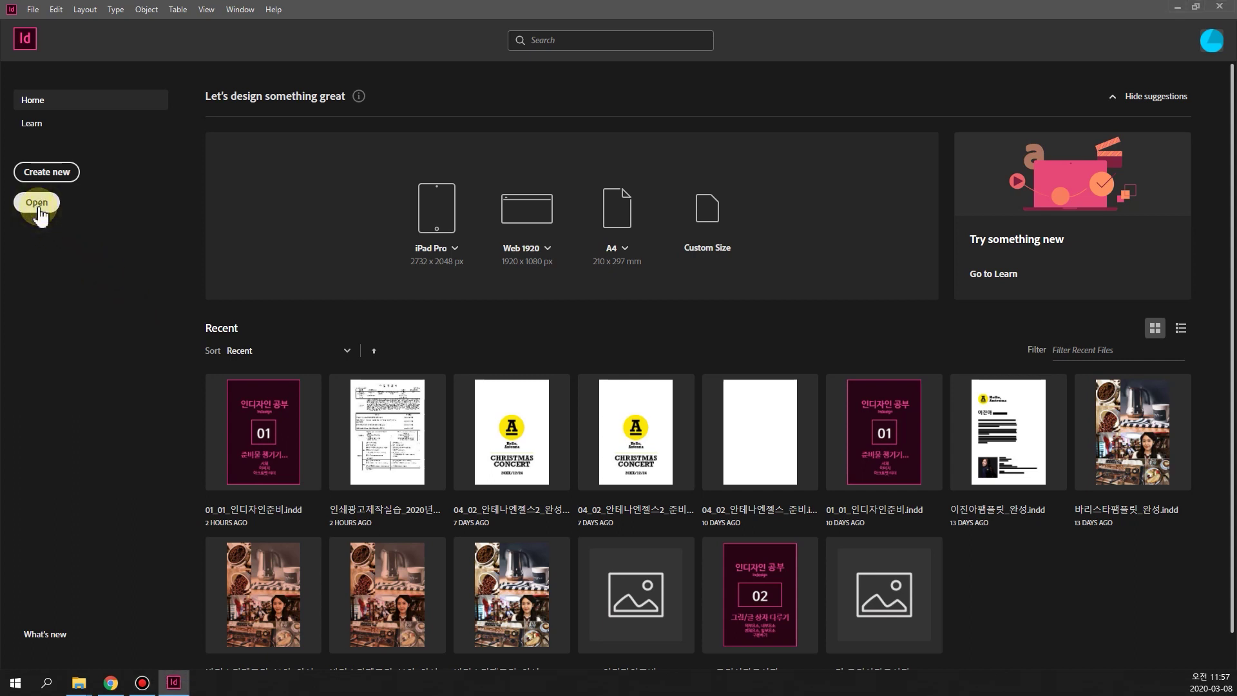
# Open the document 01_01_인디자인준비.indd and go to its cover page
pyautogui.click(38, 206)
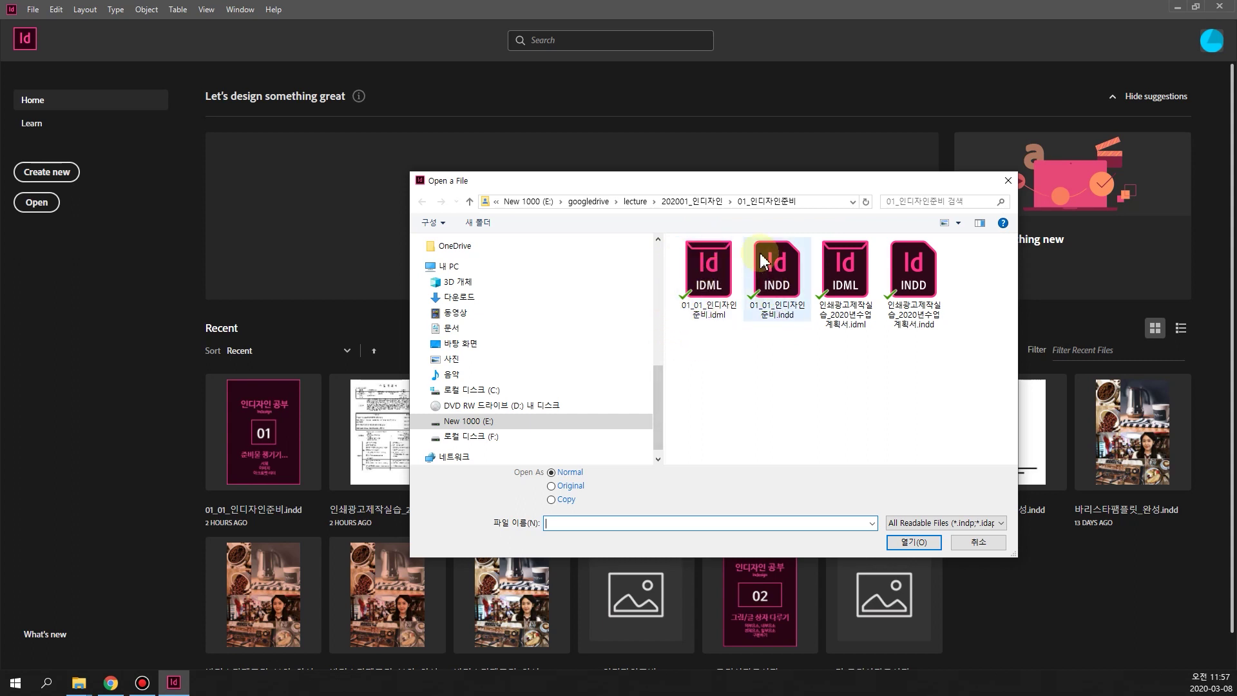
pyautogui.click(774, 266)
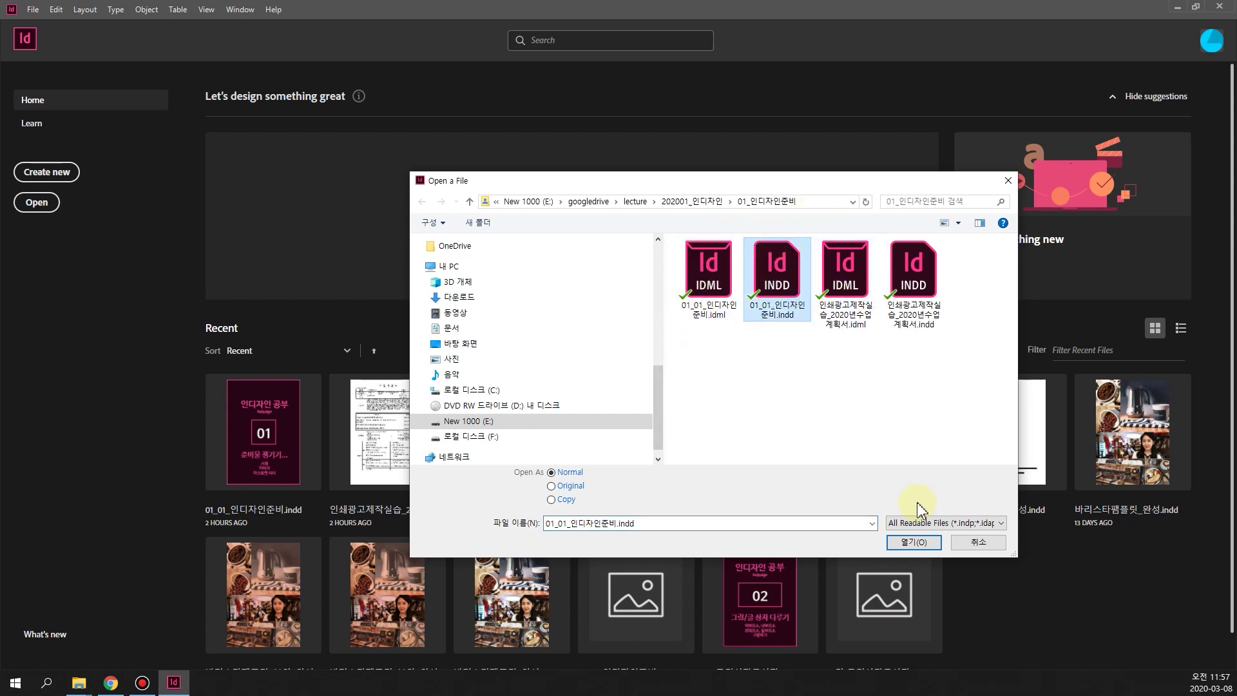
pyautogui.click(910, 543)
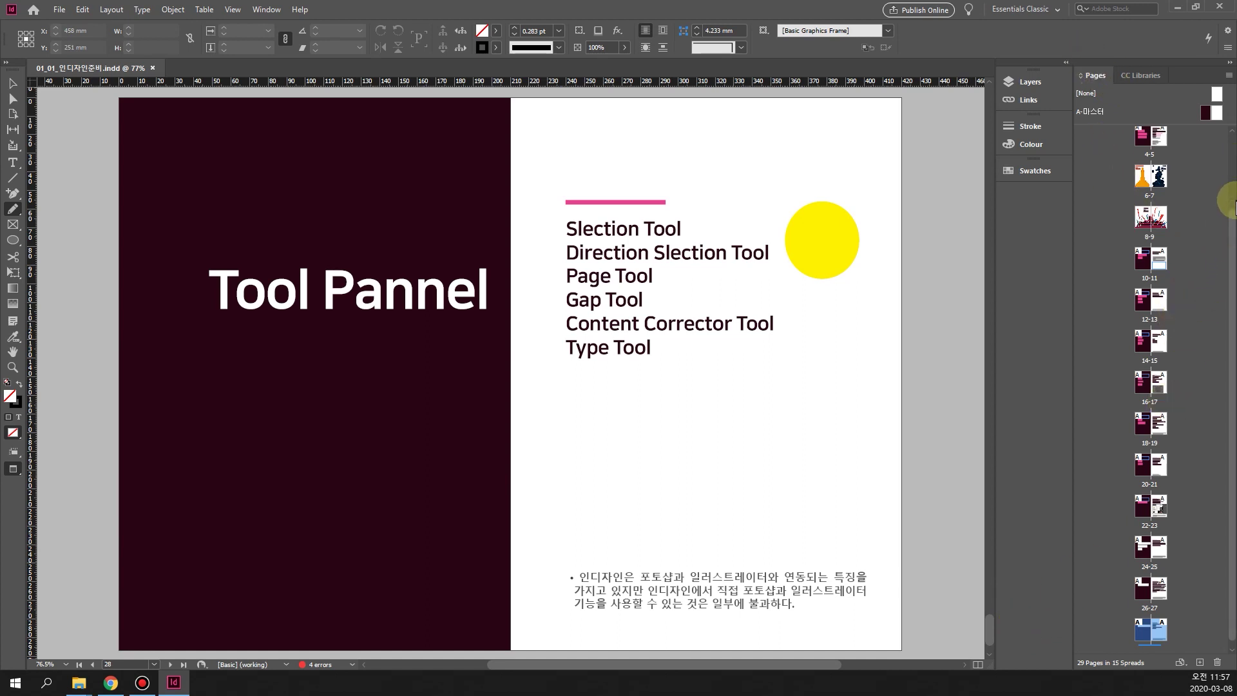
pyautogui.moveTo(1233, 225); pyautogui.dragTo(1233, 141)
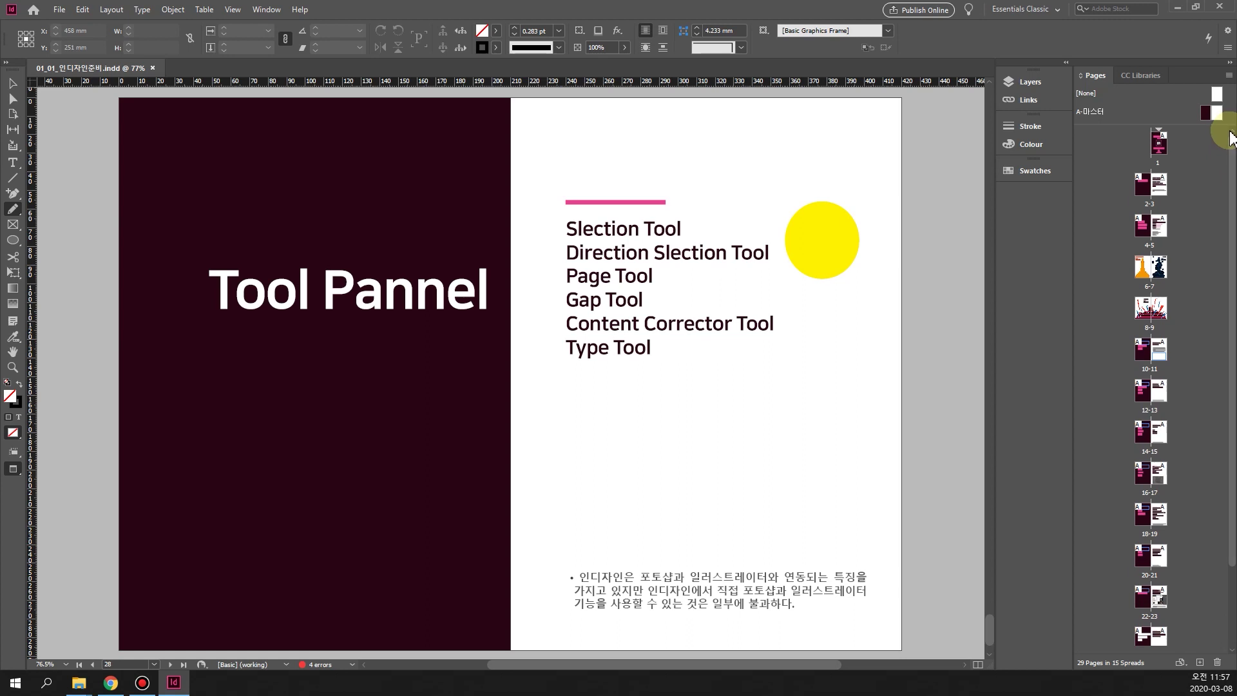
pyautogui.moveTo(1232, 221); pyautogui.dragTo(1232, 346)
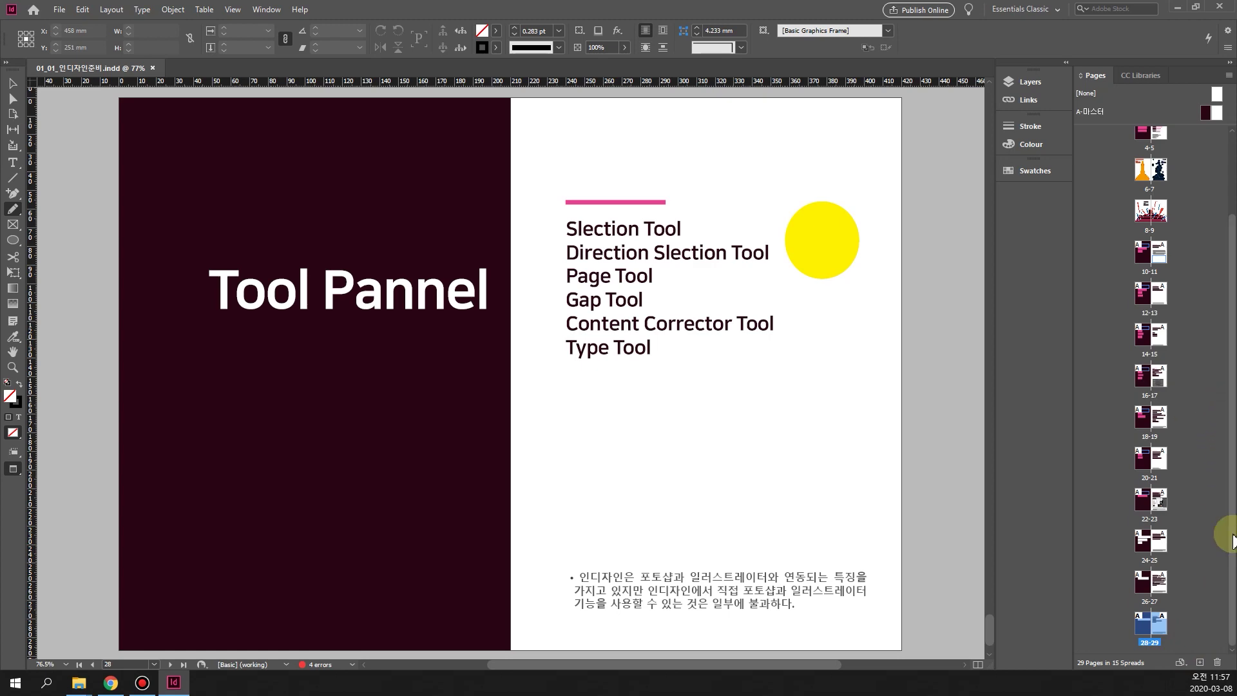
pyautogui.moveTo(990, 629); pyautogui.dragTo(990, 100)
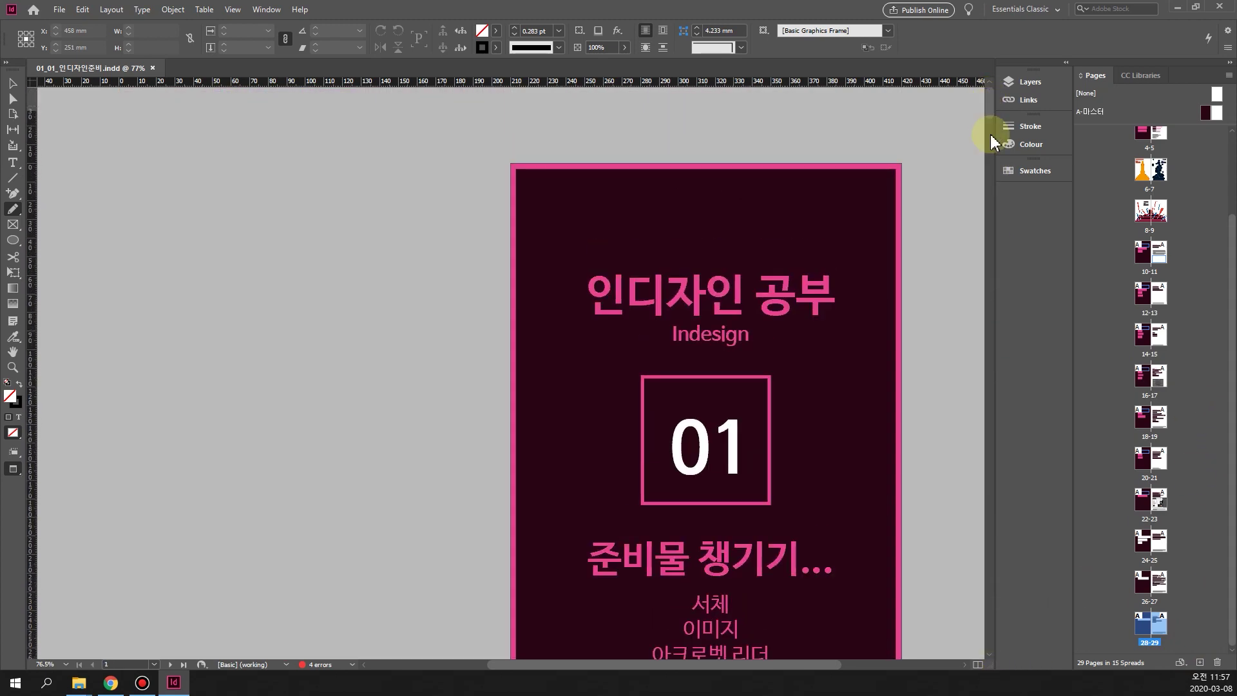
pyautogui.scroll(-1, 937, 268)
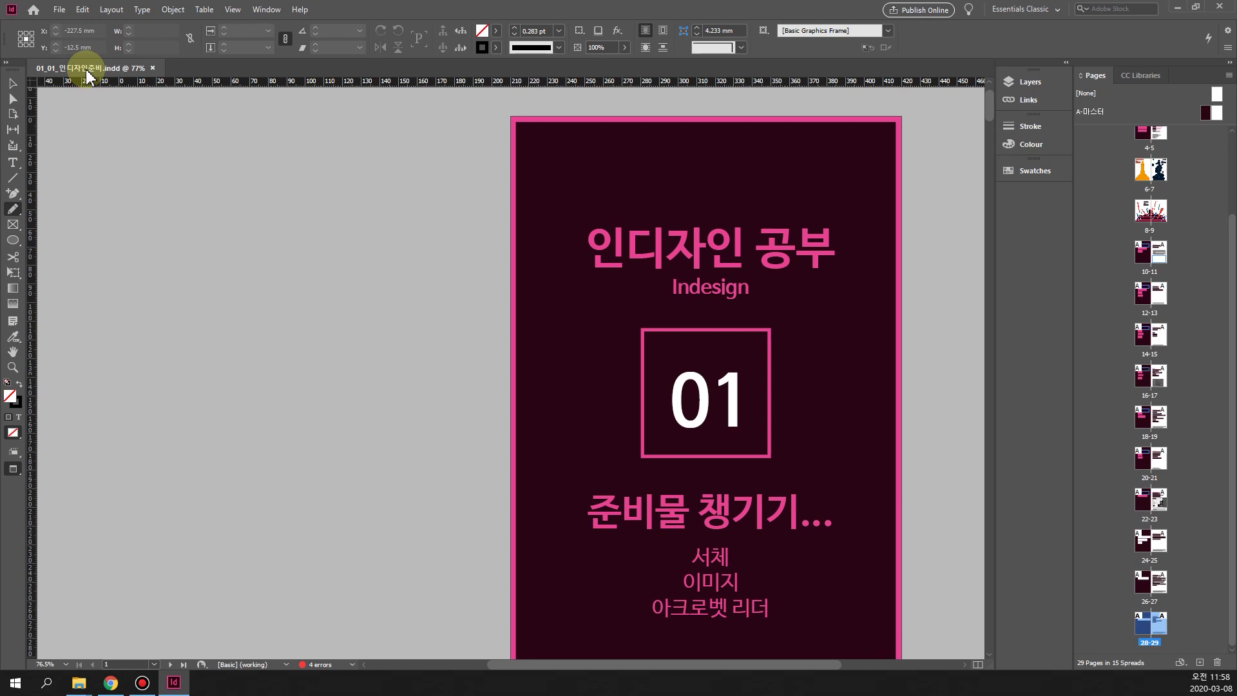
# Start setting up a new document
pyautogui.click(58, 9)
pyautogui.moveTo(65, 28)
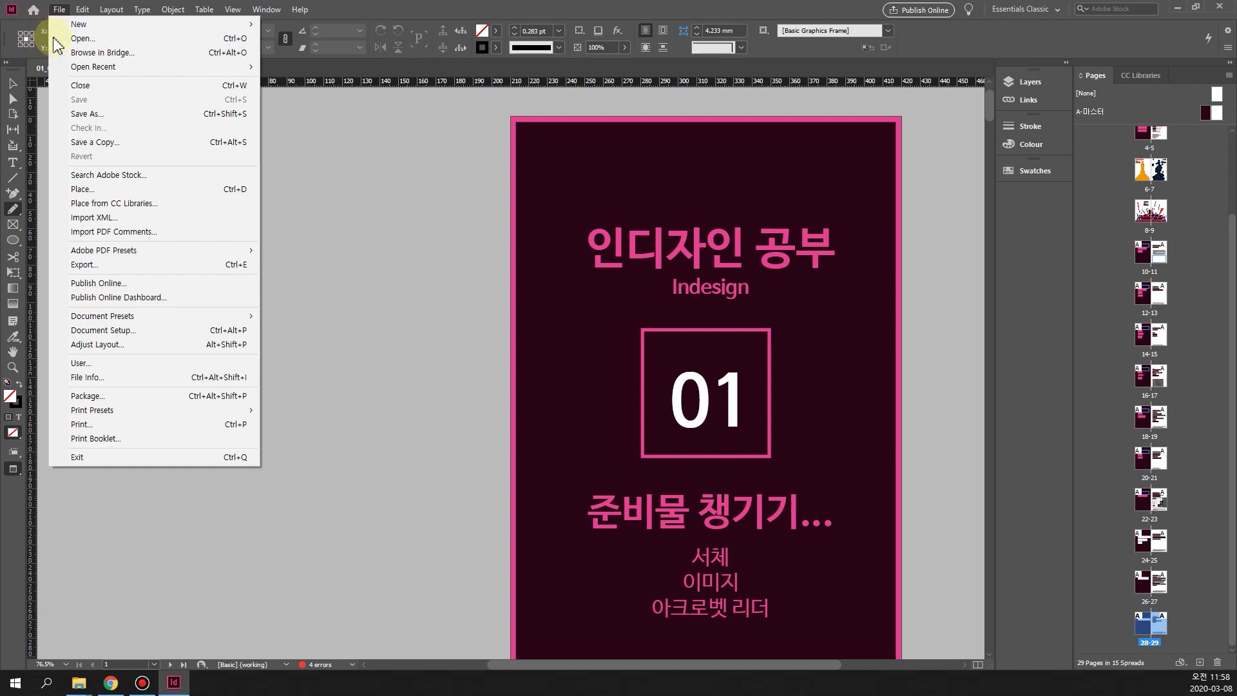
pyautogui.moveTo(117, 30)
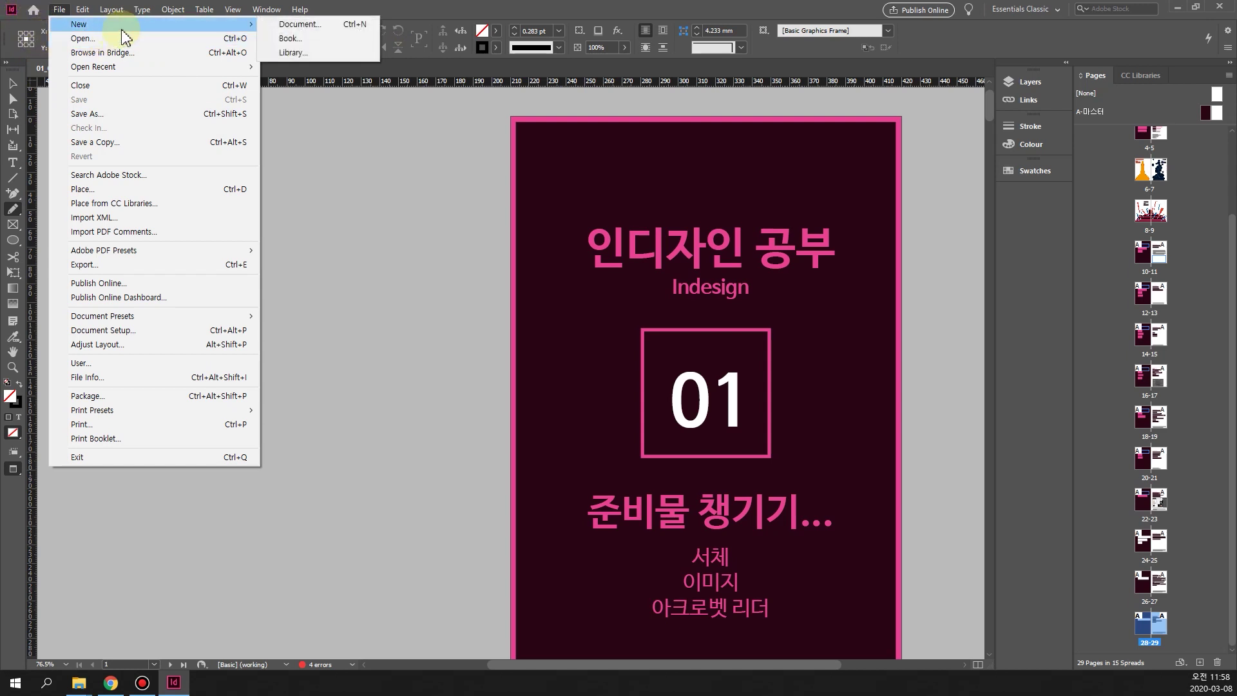
pyautogui.click(284, 26)
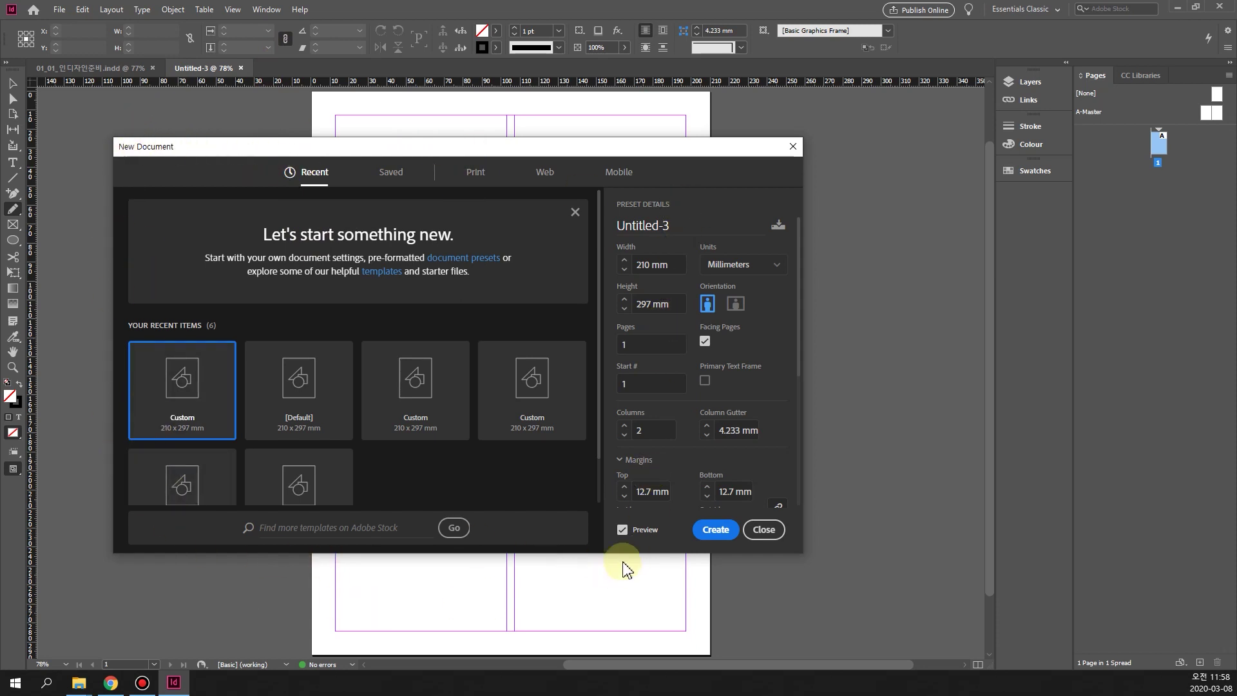
pyautogui.moveTo(140, 156); pyautogui.dragTo(238, 187)
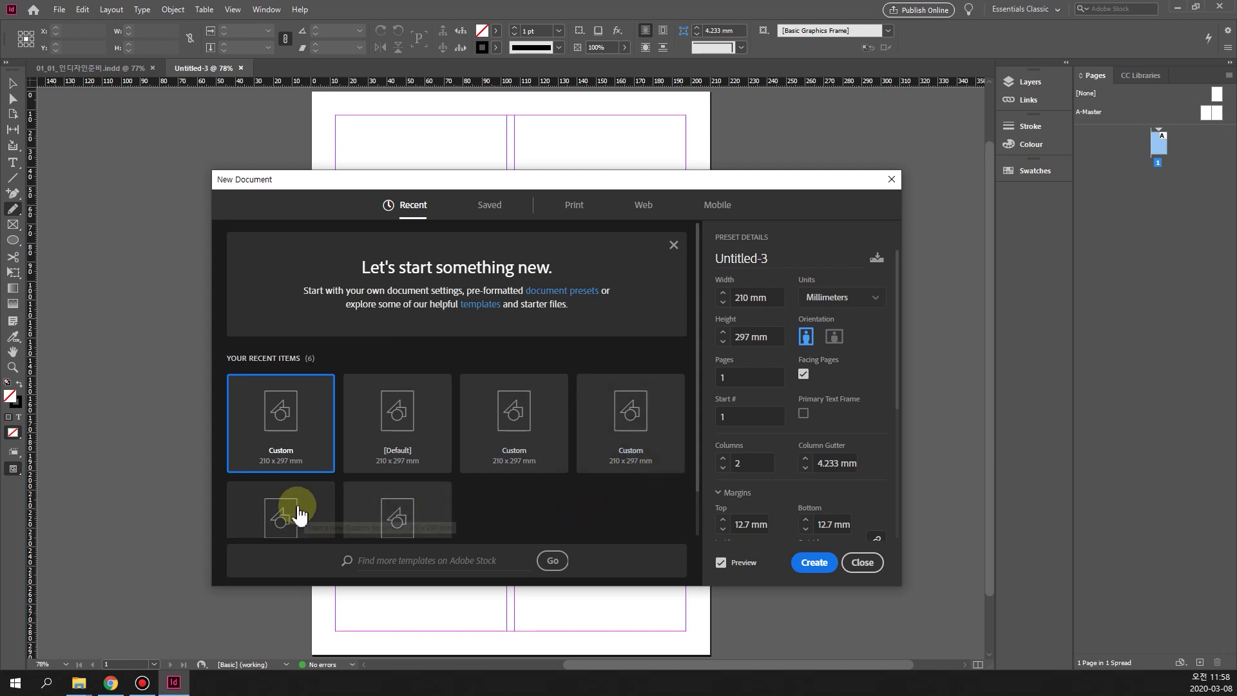
# Compare the print, web and mobile presets, and choose the A4 print preset with millimetres as the unit
pyautogui.click(575, 205)
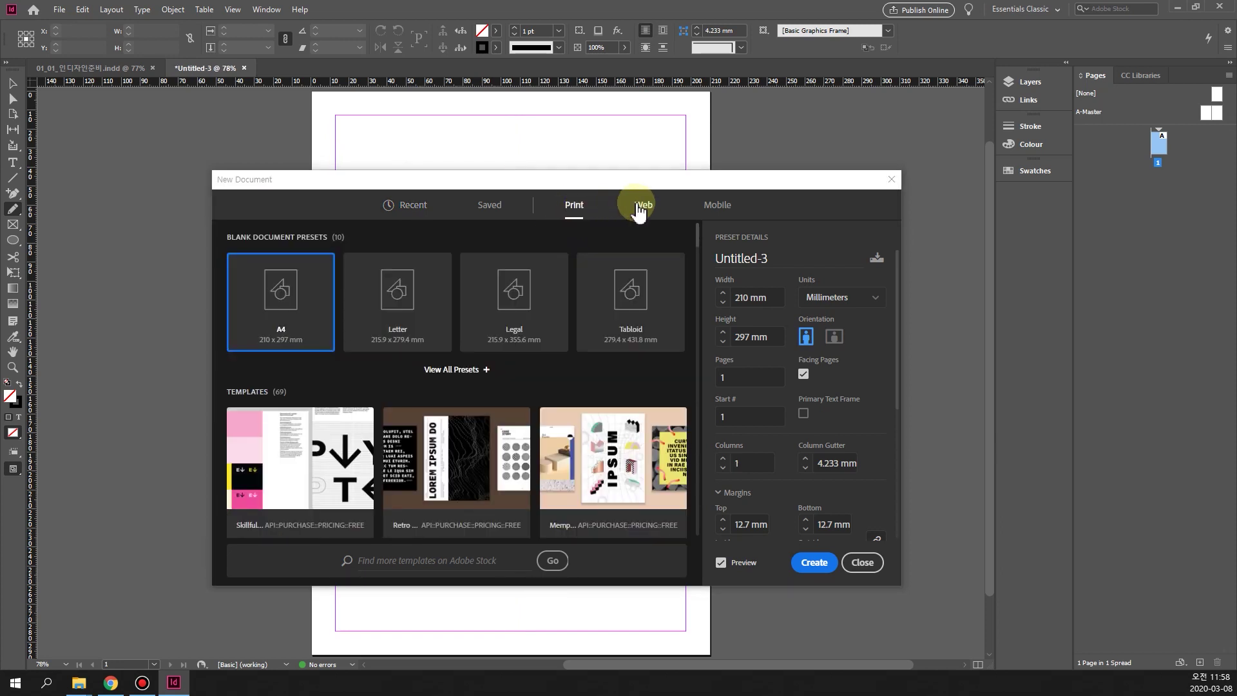
pyautogui.click(638, 206)
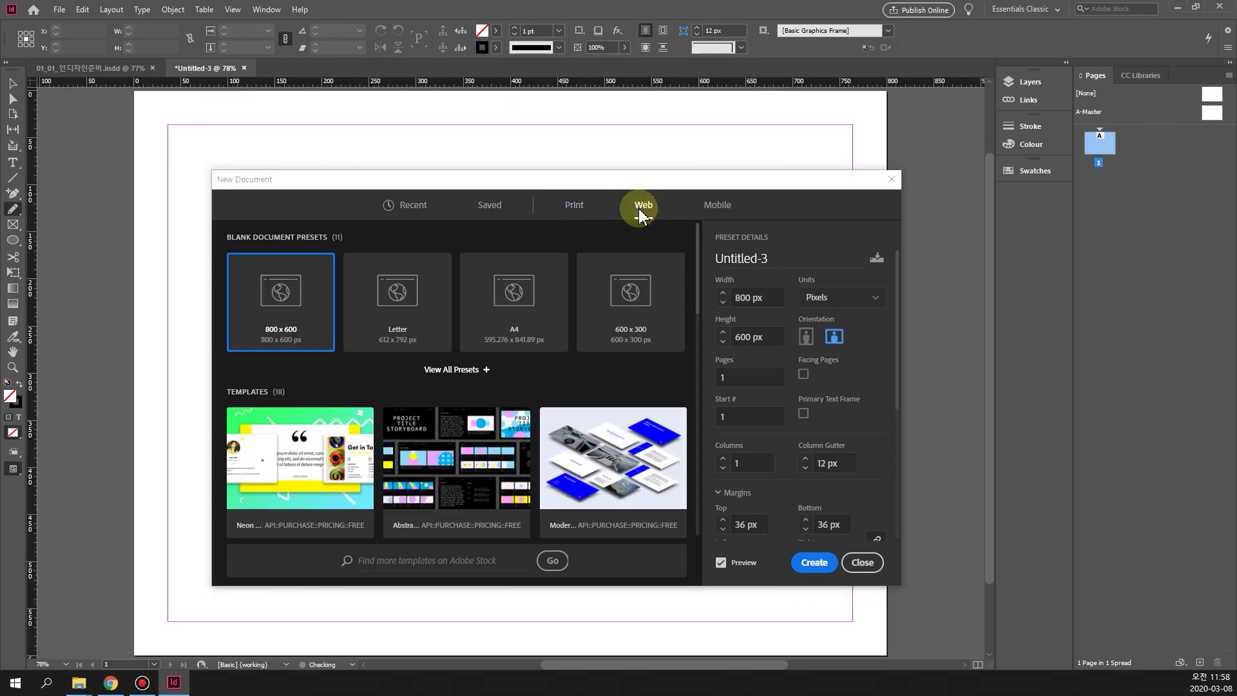
pyautogui.click(727, 212)
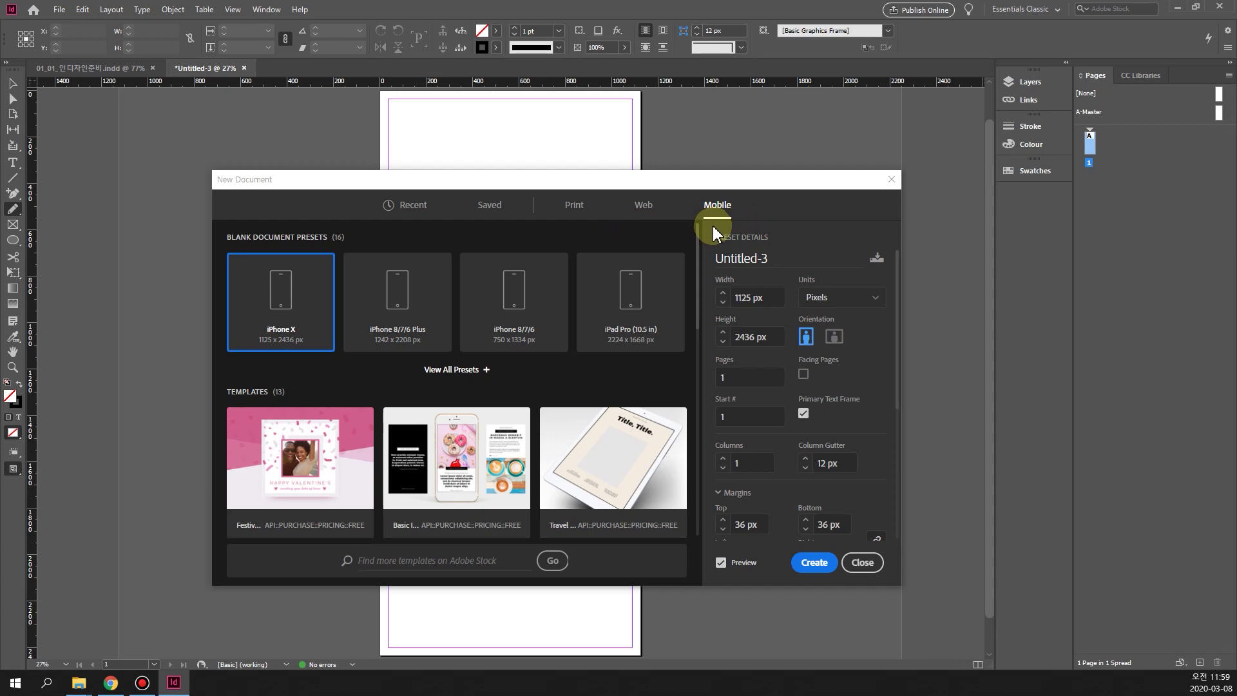
pyautogui.click(574, 207)
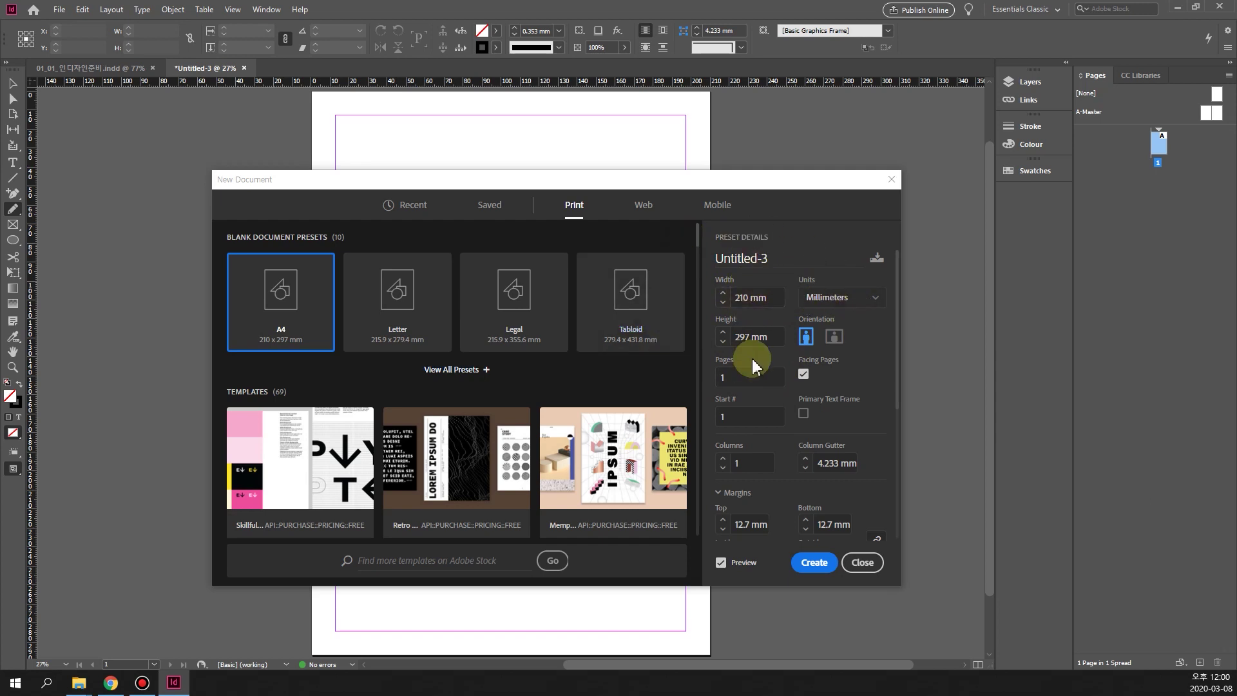
pyautogui.click(878, 301)
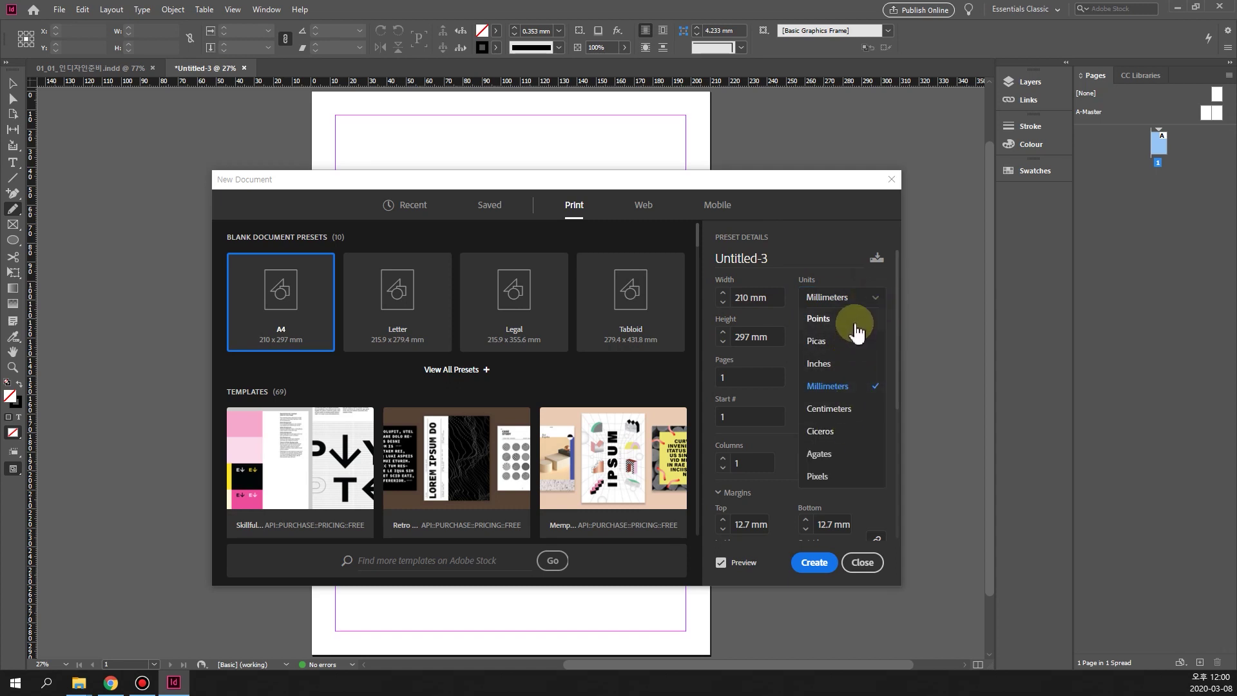
pyautogui.click(840, 392)
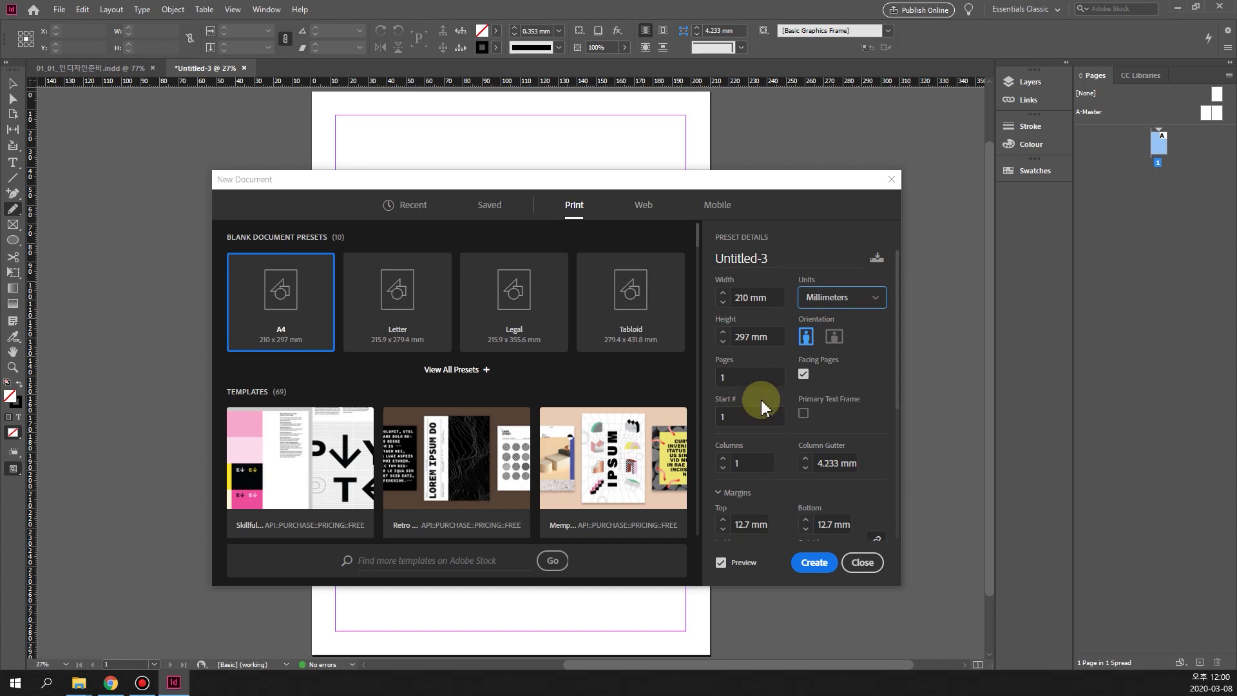
# Set the number of columns for the new document to 2
pyautogui.scroll(-3, 894, 356)
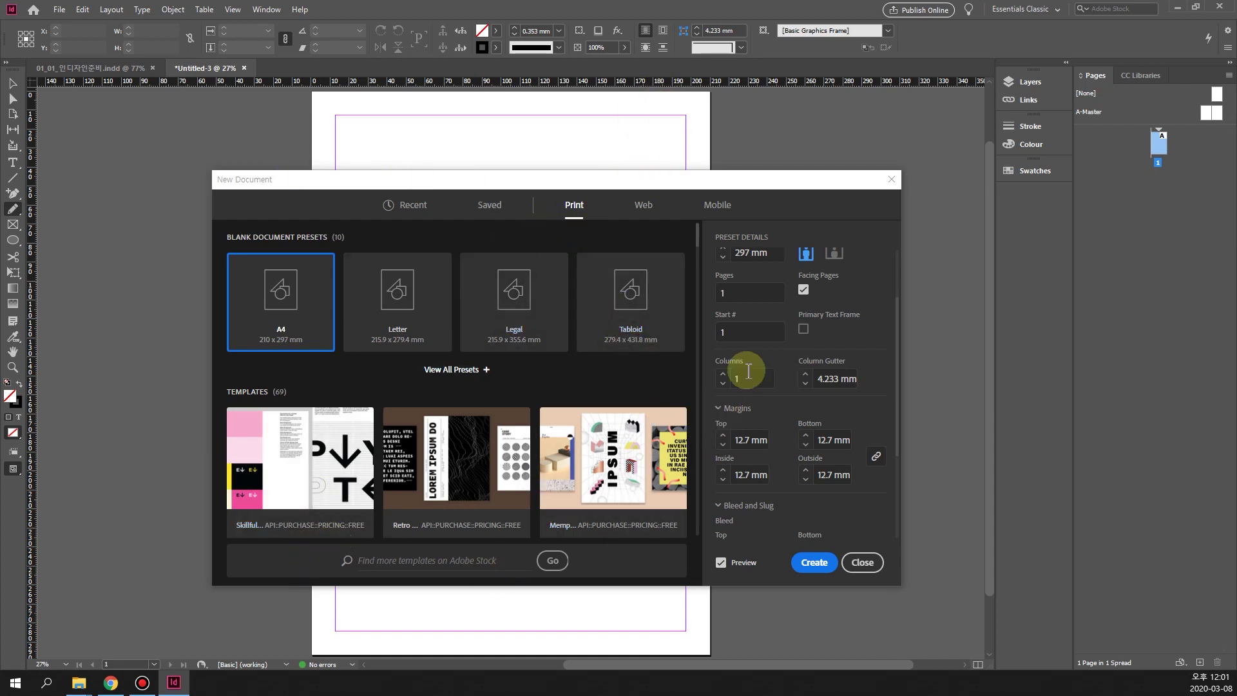
pyautogui.click(719, 380)
pyautogui.click(722, 375)
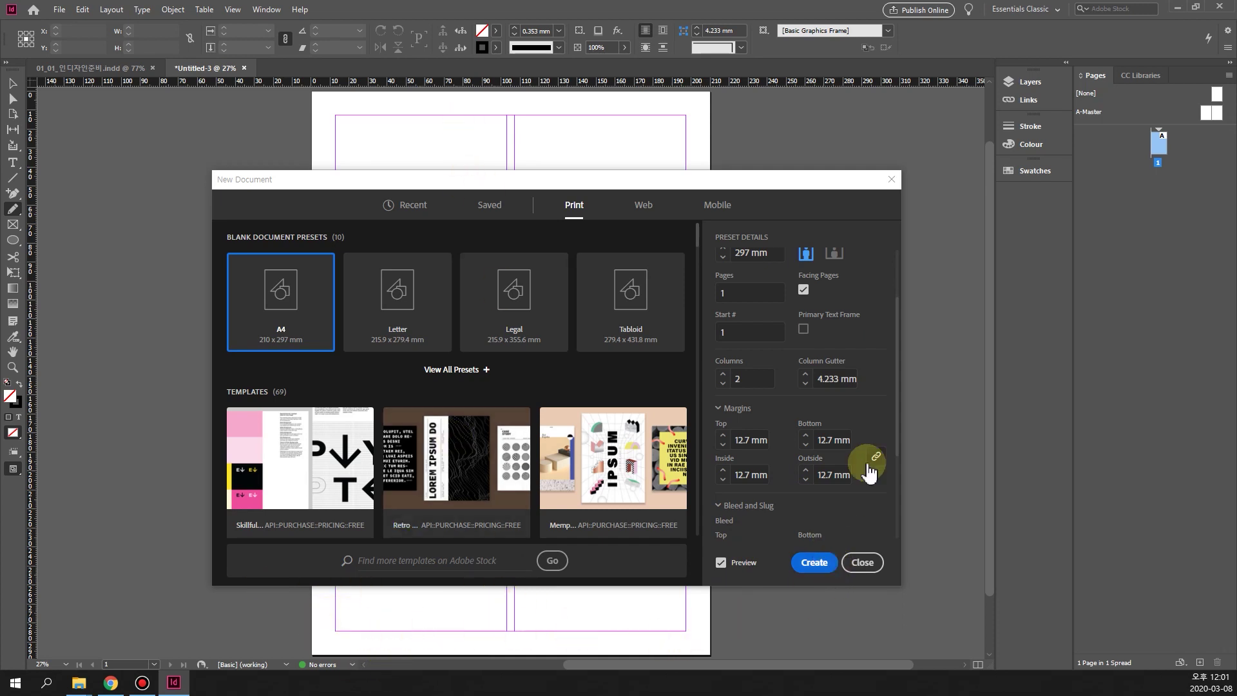
# Set the bleed to 3 mm on all four sides and create the document
pyautogui.scroll(-1, 899, 430)
pyautogui.scroll(-5, 902, 455)
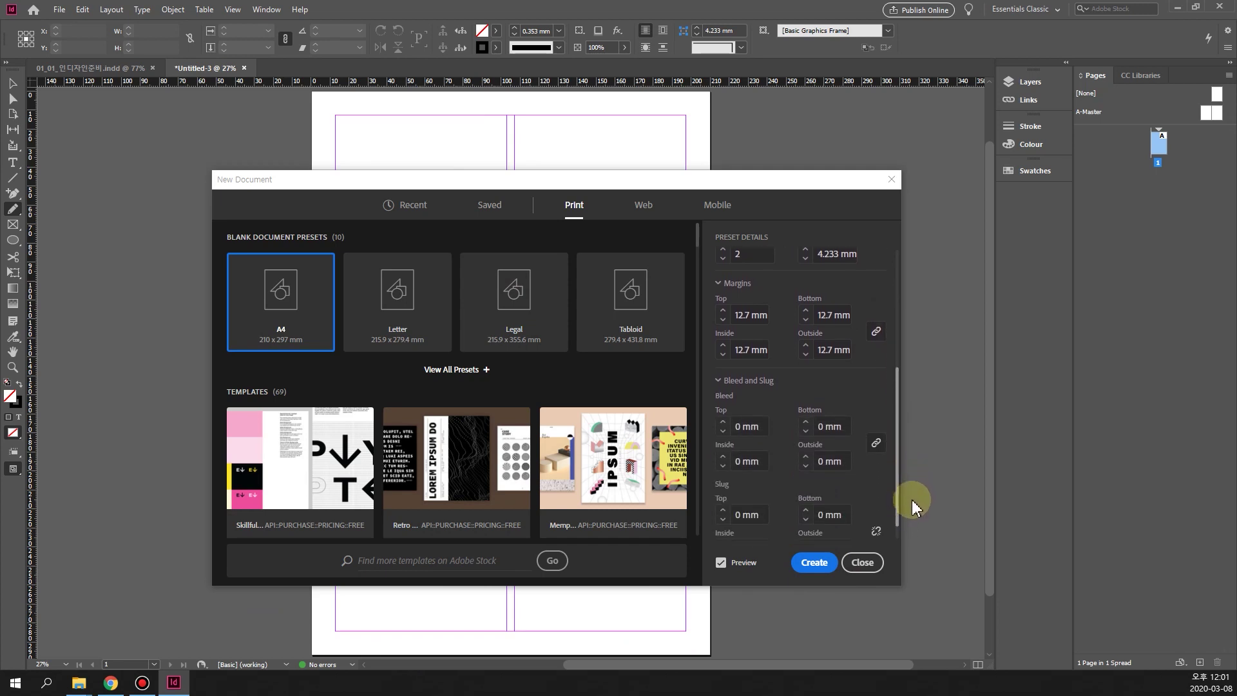
pyautogui.scroll(-1, 918, 502)
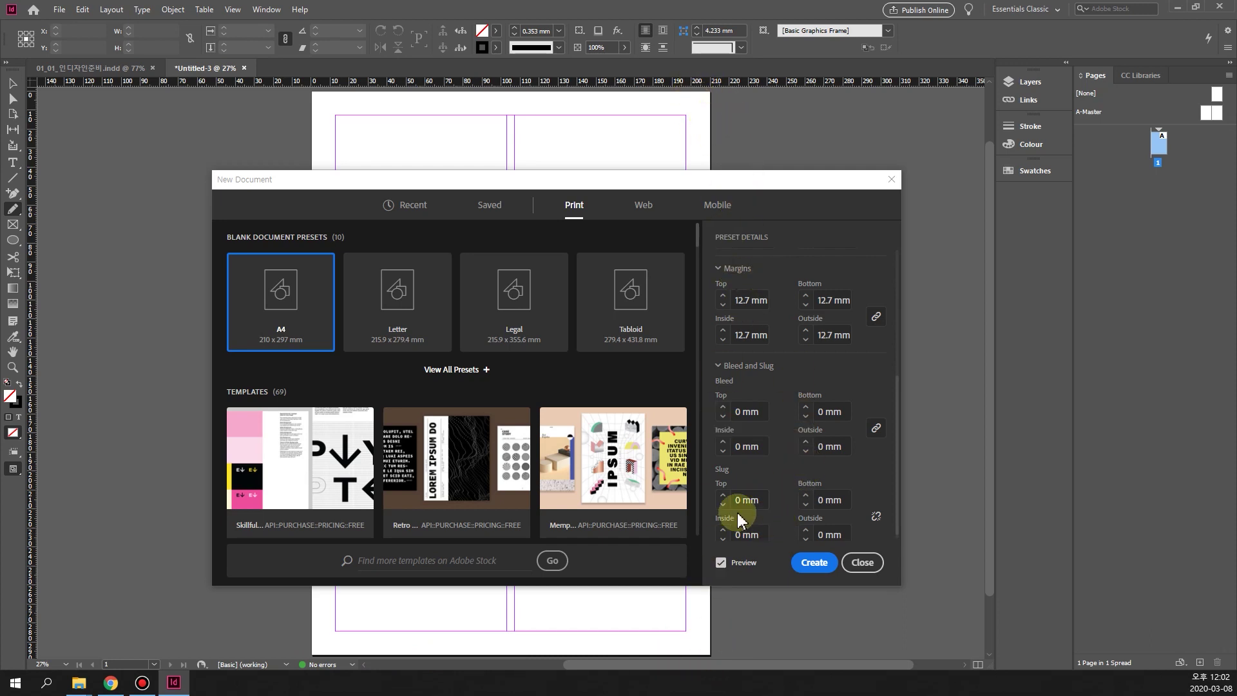
pyautogui.click(742, 412)
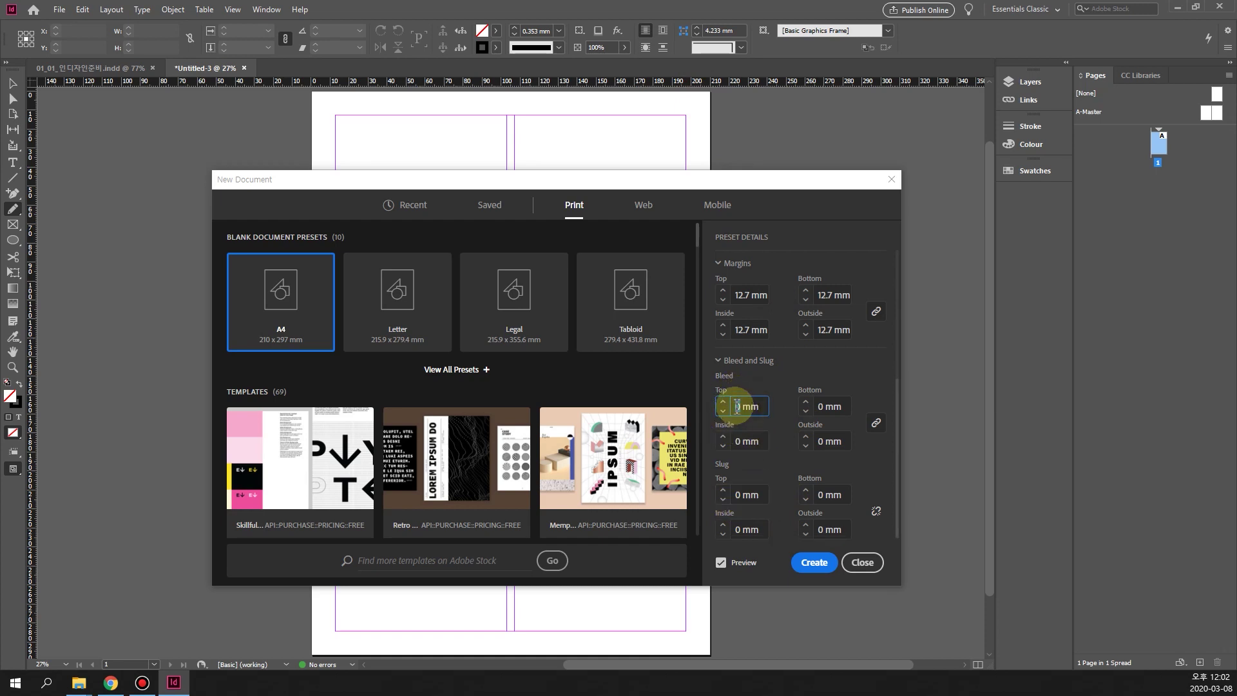
pyautogui.write('3')
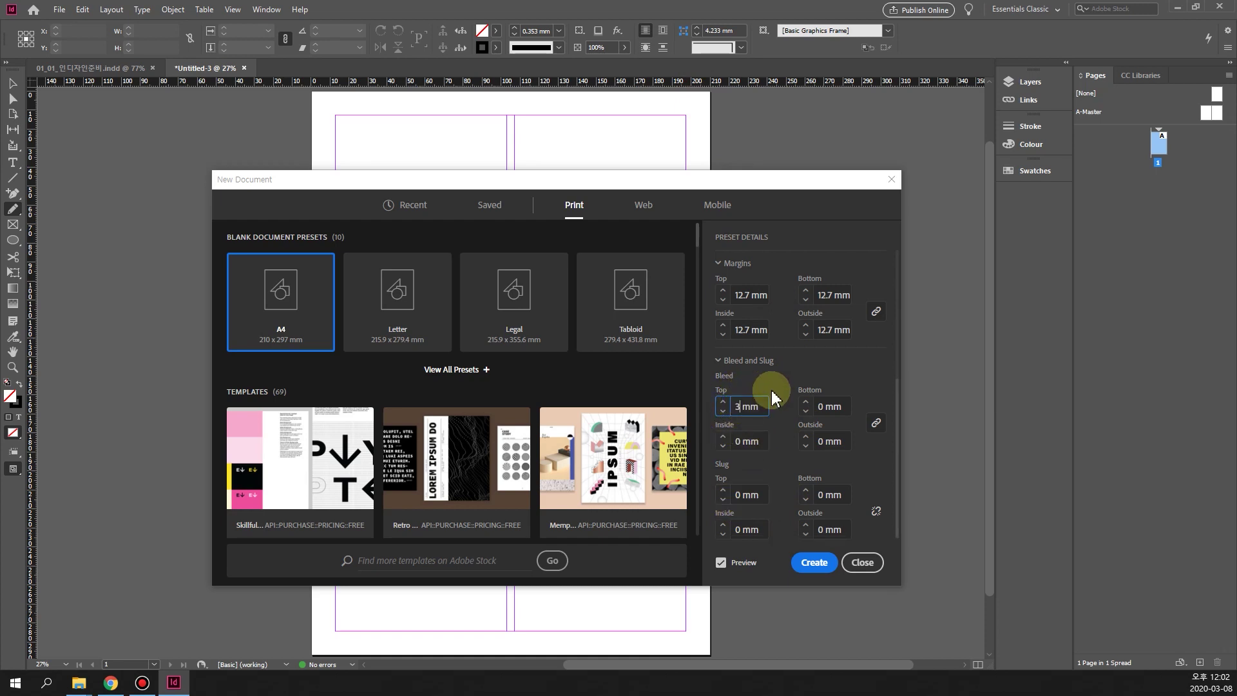
pyautogui.click(823, 406)
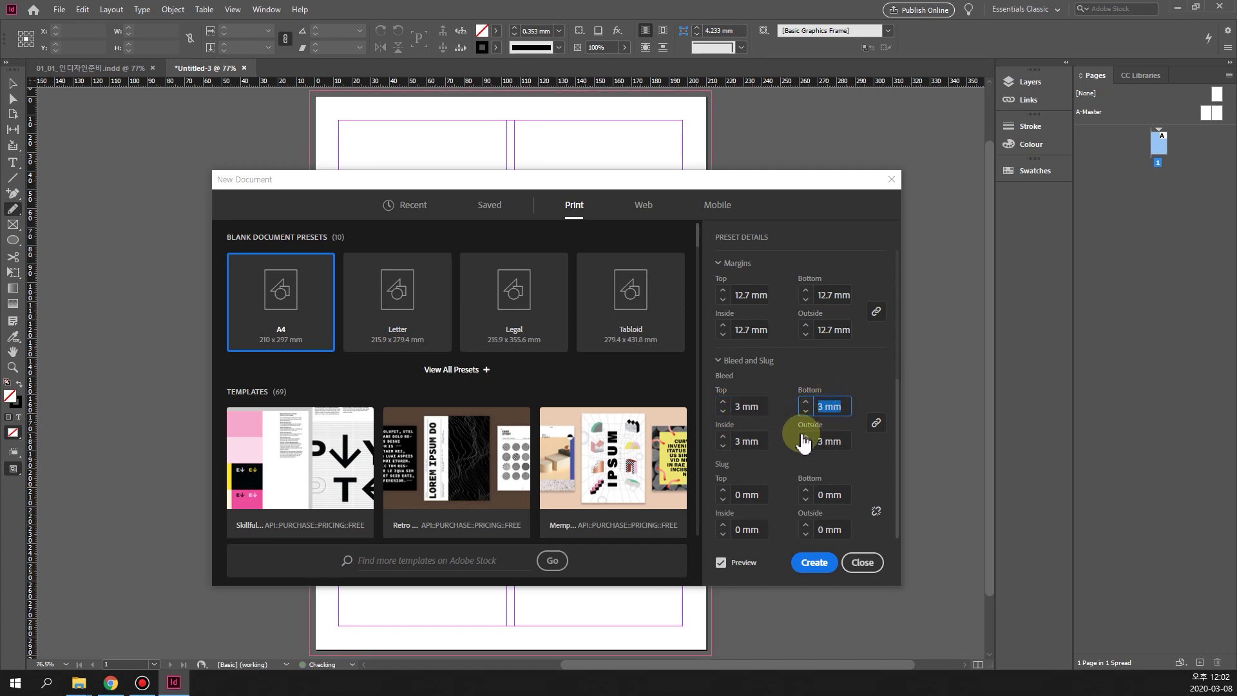
pyautogui.click(880, 475)
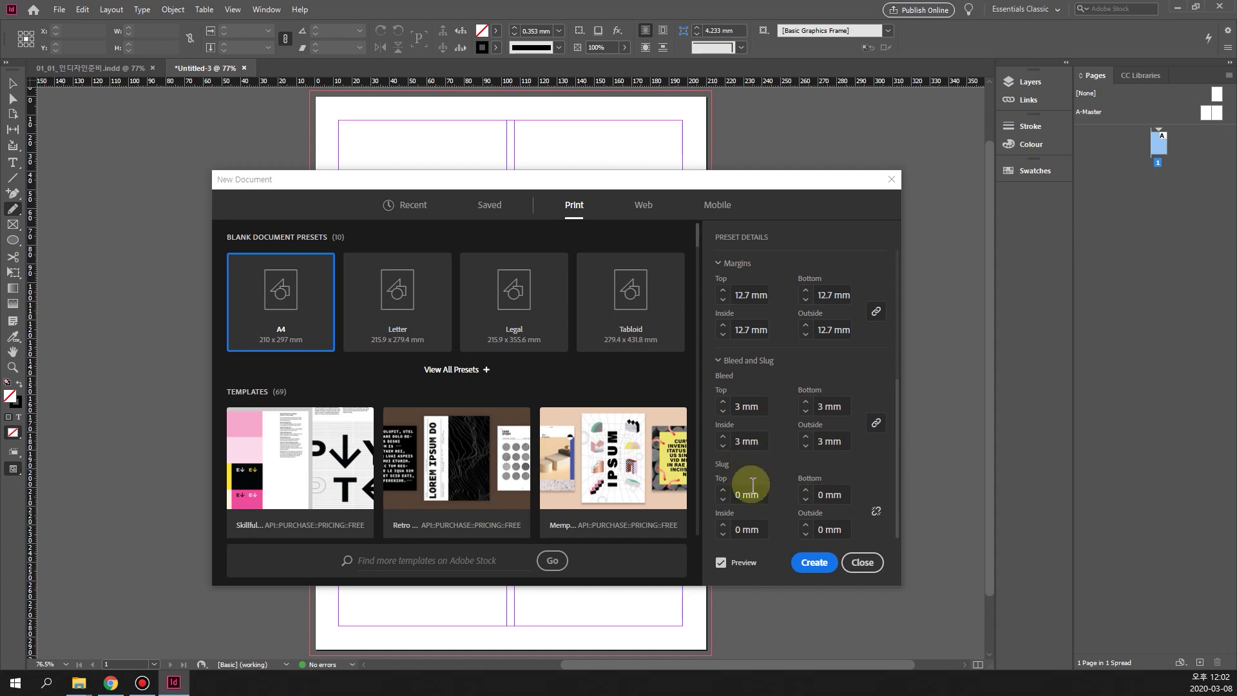
pyautogui.click(814, 564)
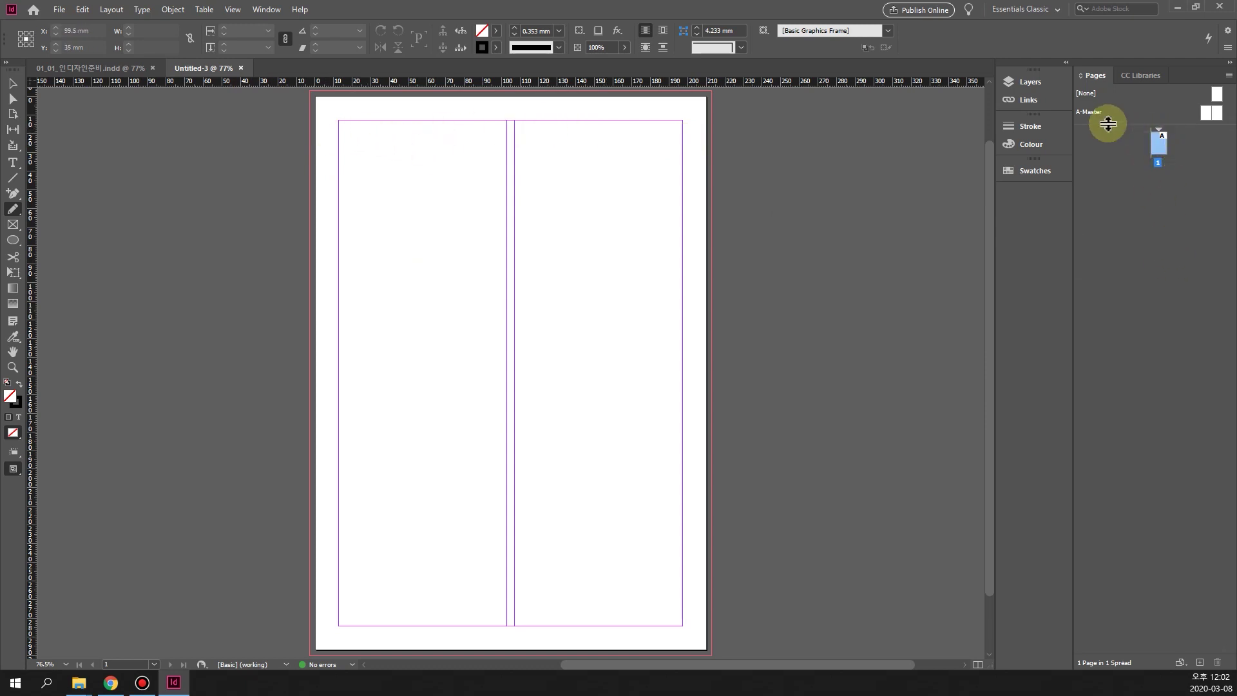
# Add a two-page spread based on A-Master after page 1 of the new document
pyautogui.moveTo(1094, 113); pyautogui.dragTo(1162, 178)
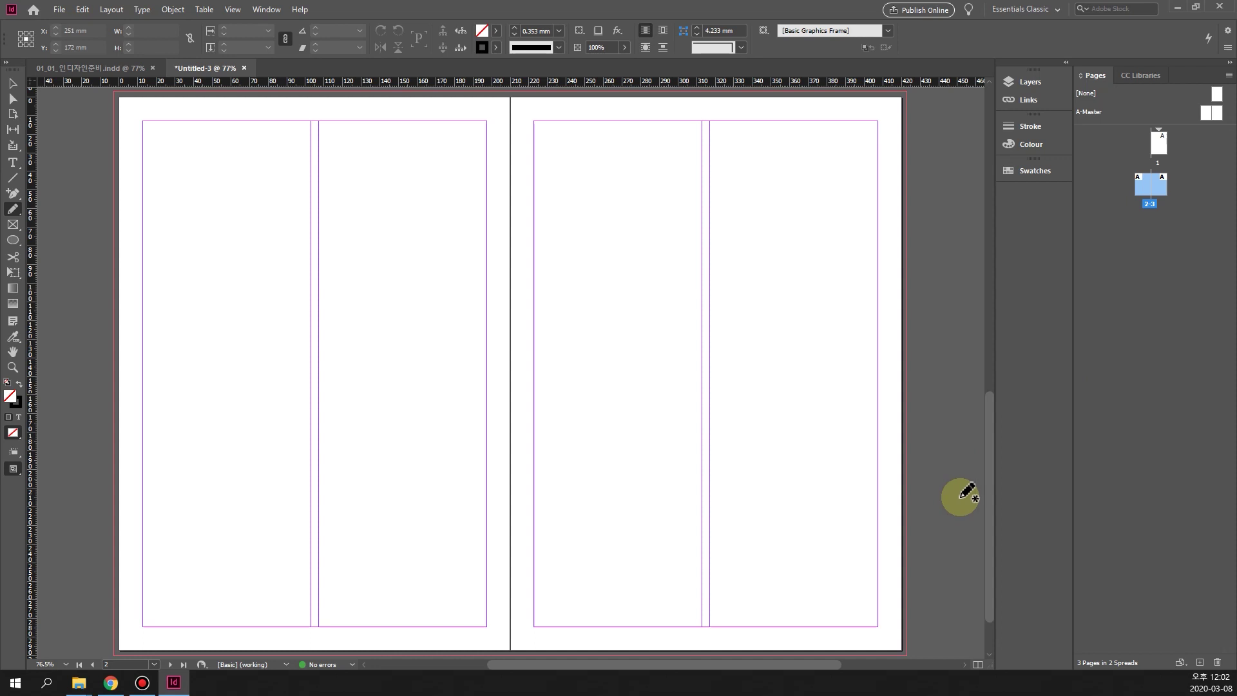
pyautogui.moveTo(994, 439); pyautogui.dragTo(990, 255)
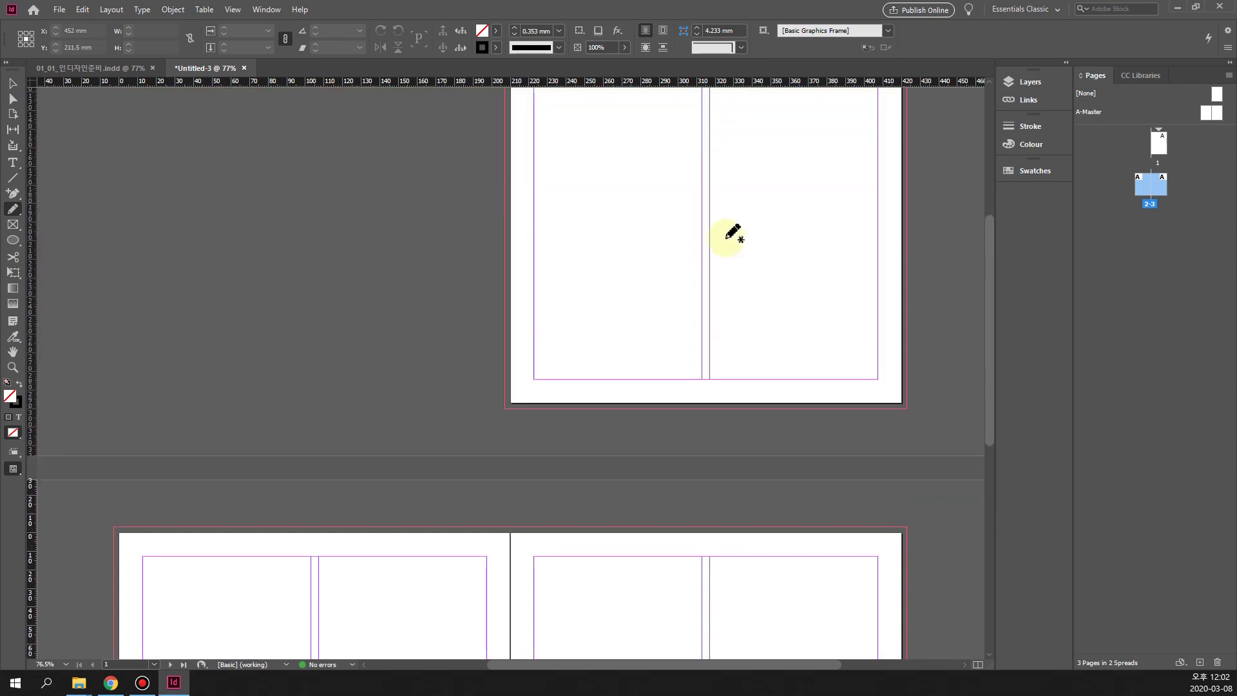
pyautogui.moveTo(993, 350); pyautogui.dragTo(1030, 497)
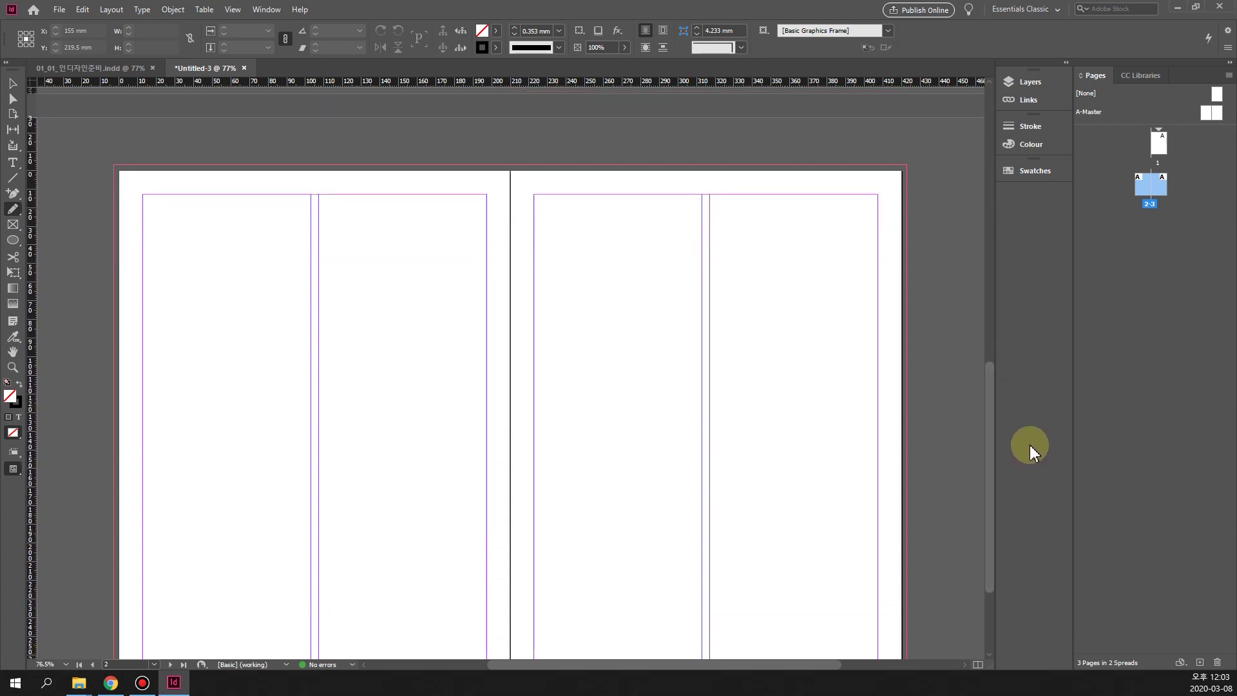
# Switch to 01_01_인디자인준비.indd and compare the cover and pages 2-3 in normal and preview screen modes
pyautogui.click(132, 68)
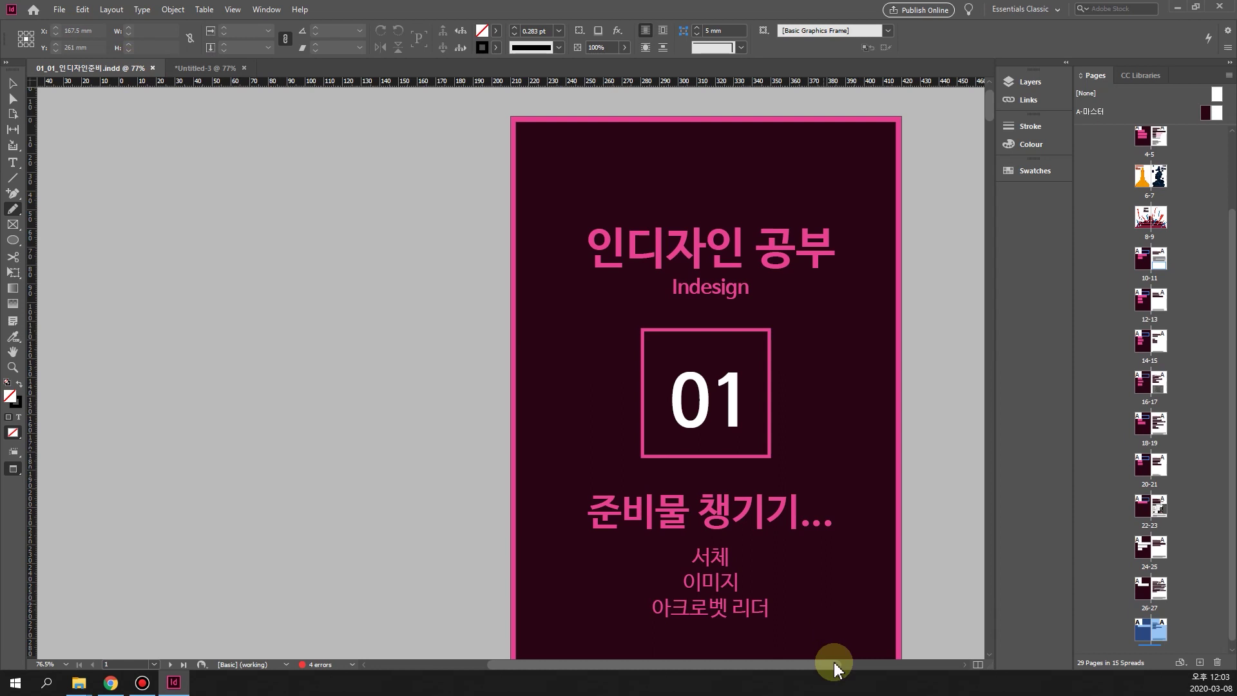
pyautogui.moveTo(658, 664); pyautogui.dragTo(653, 664)
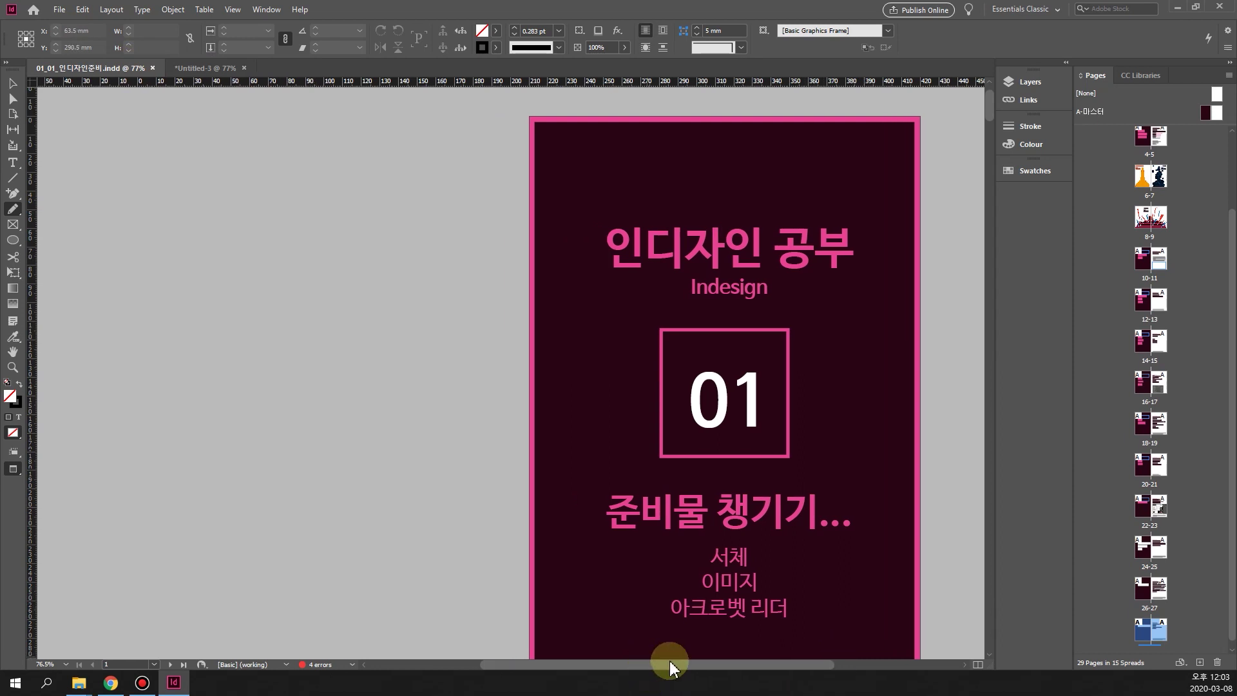
pyautogui.press('w')
pyautogui.scroll(-10, 745, 368)
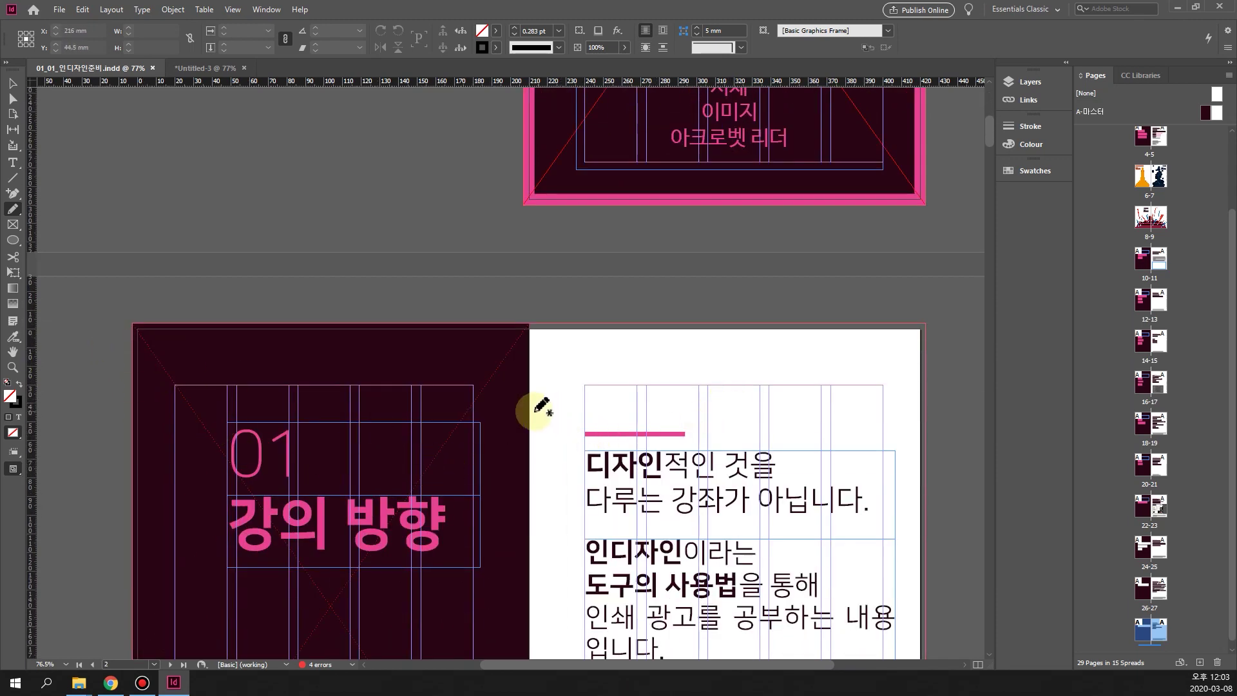
pyautogui.scroll(-5, 773, 451)
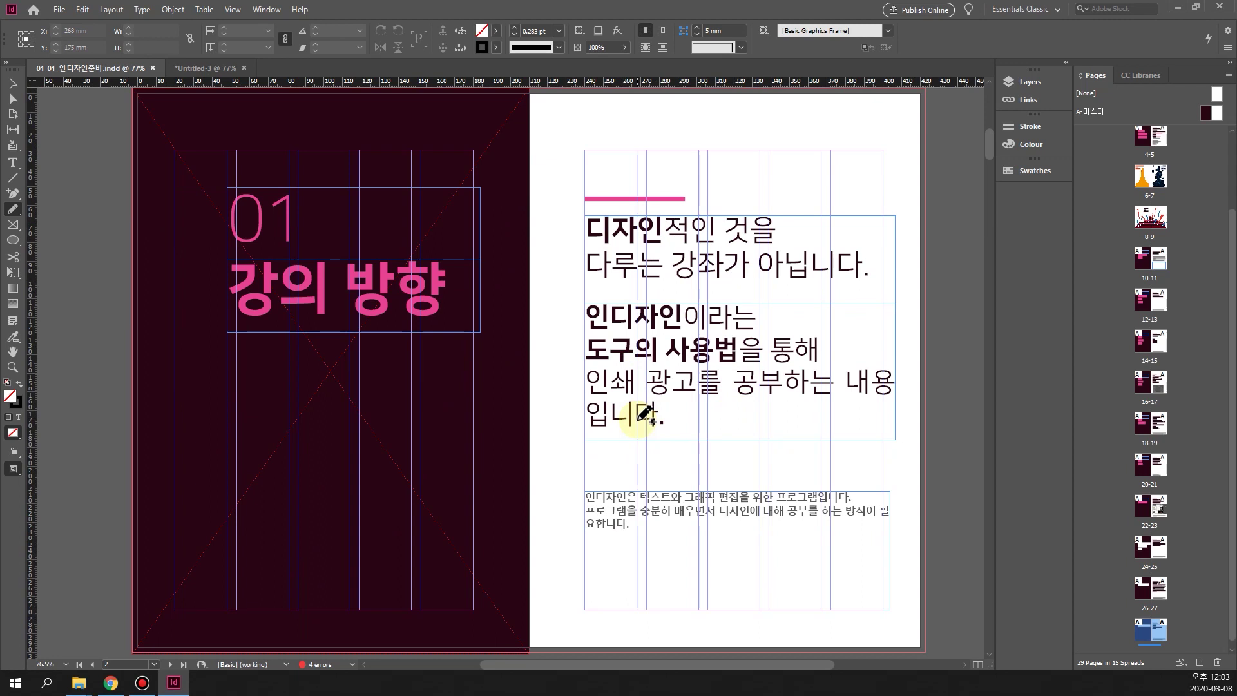
pyautogui.press('w')
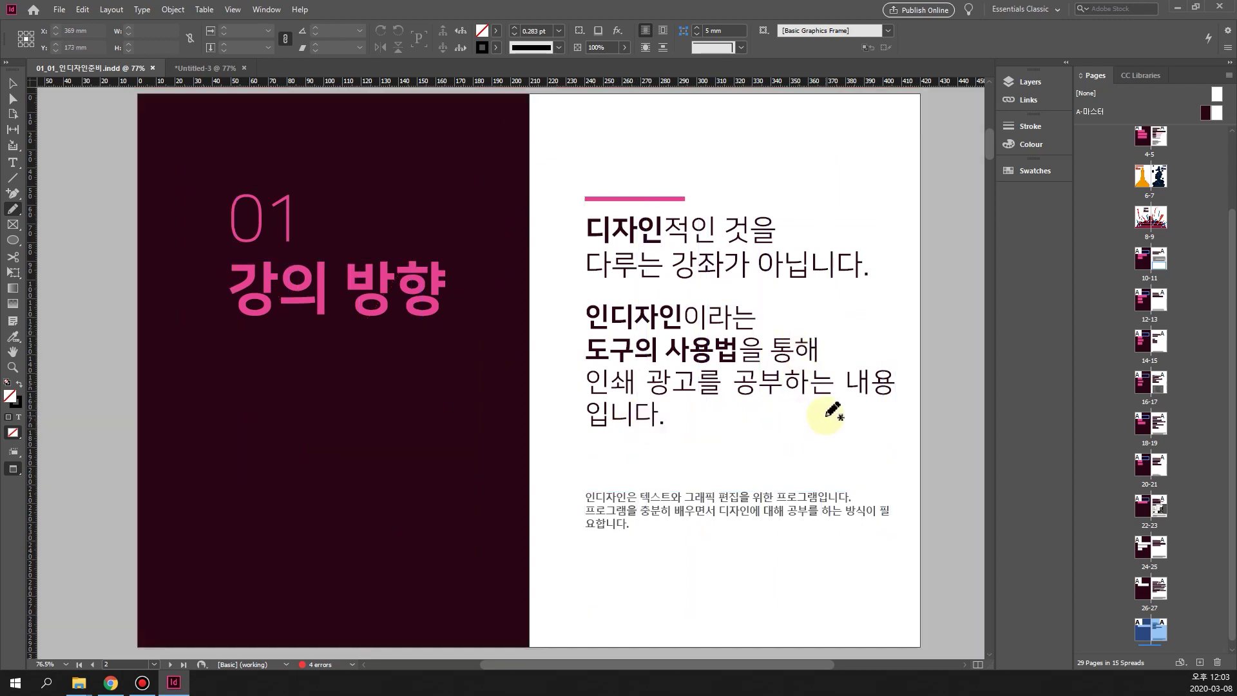
pyautogui.press('w')
pyautogui.press('w')
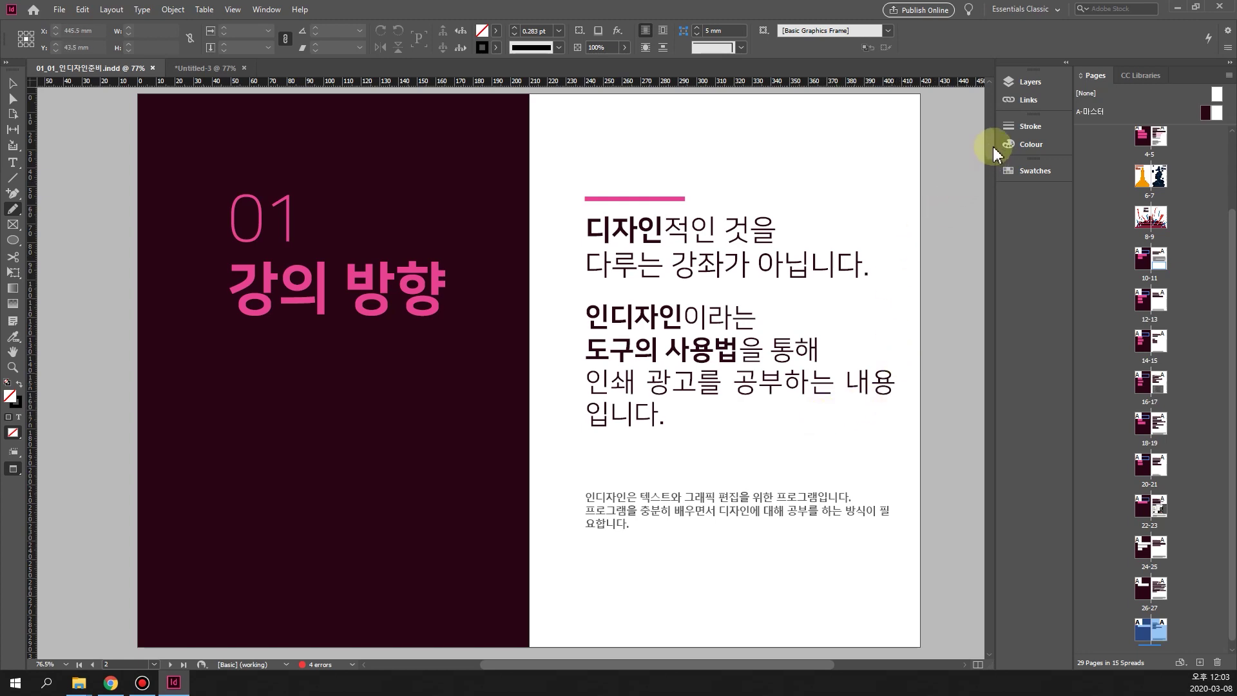
# Visit the home screen from 01_01_인디자인준비.indd and return to the document, two times
pyautogui.moveTo(992, 145)
pyautogui.mouseDown()
pyautogui.moveTo(995, 107)
pyautogui.moveTo(1002, 149)
pyautogui.moveTo(993, 130)
pyautogui.mouseUp()
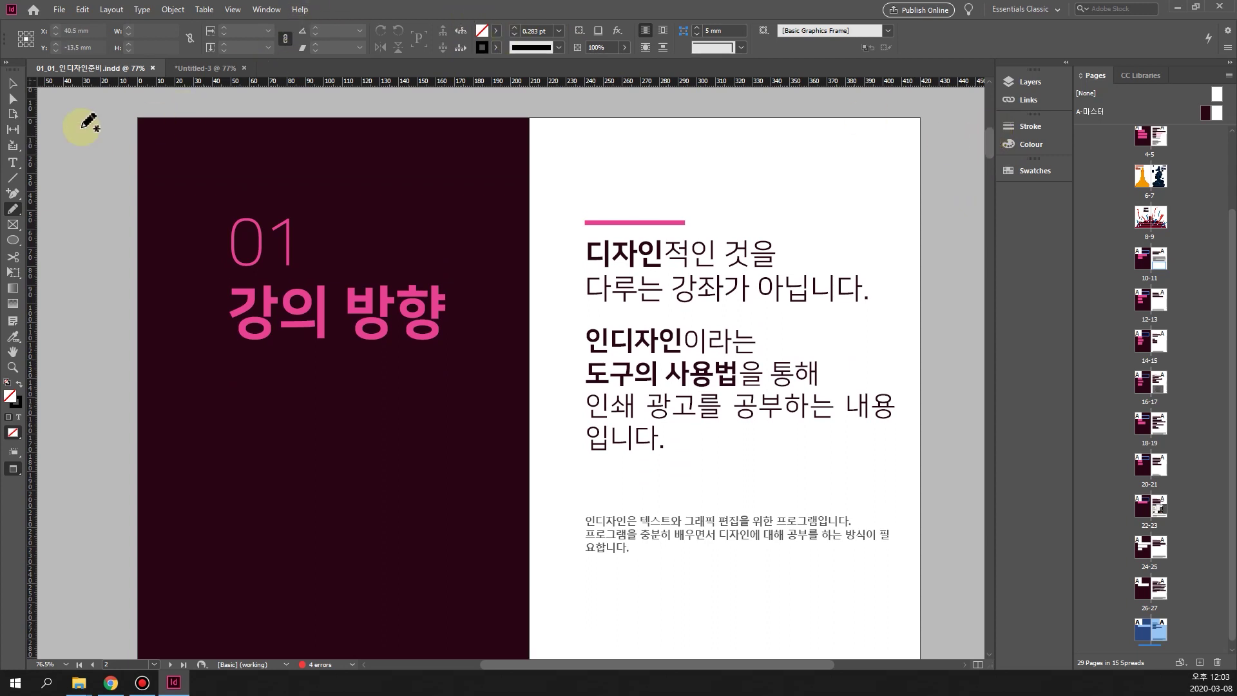
pyautogui.click(33, 10)
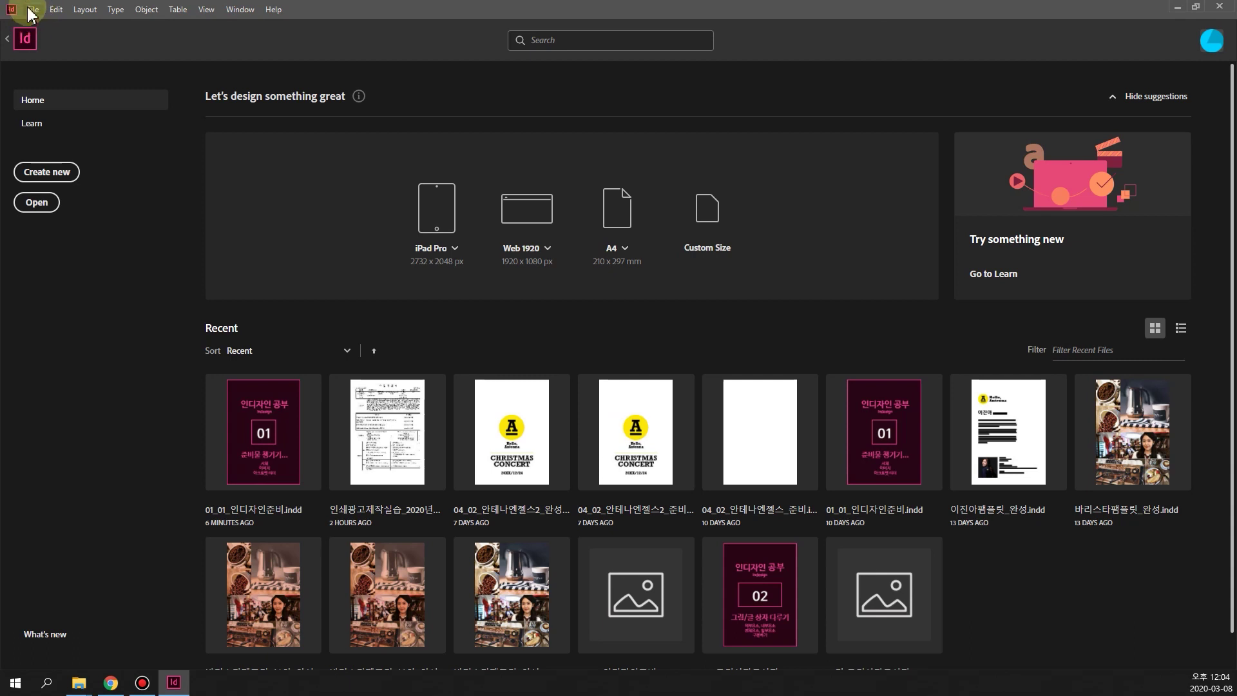
pyautogui.click(30, 12)
pyautogui.click(20, 12)
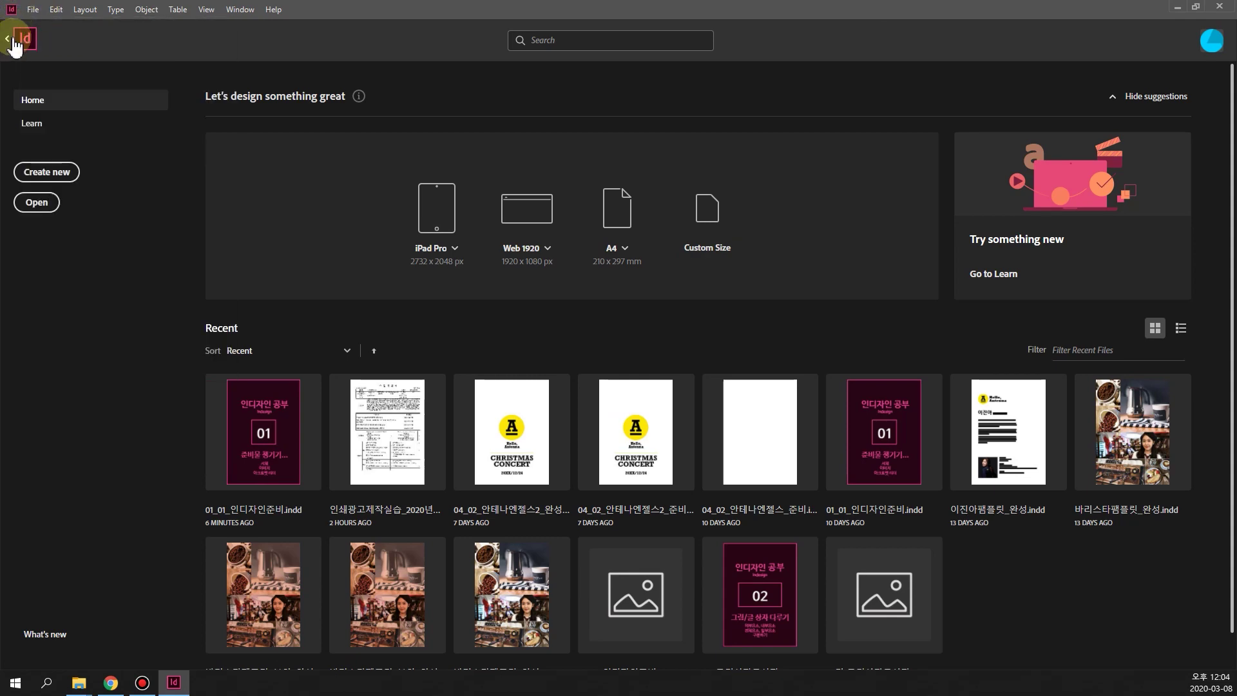
pyautogui.click(18, 39)
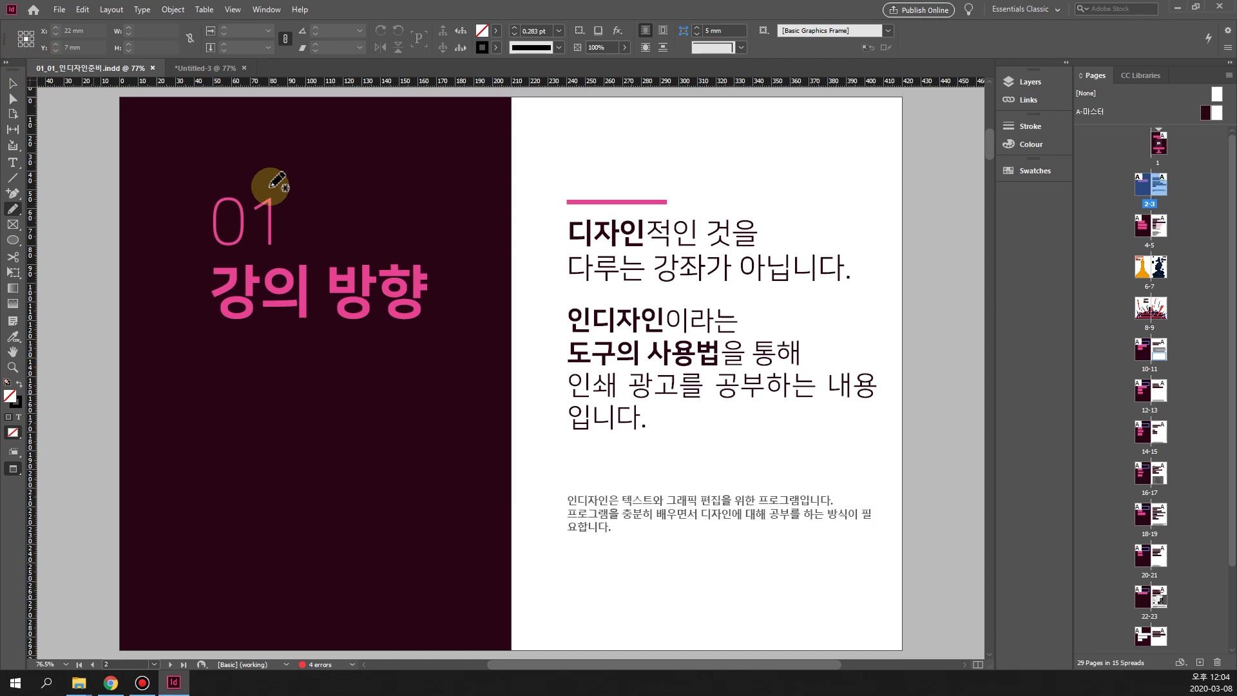
pyautogui.click(35, 10)
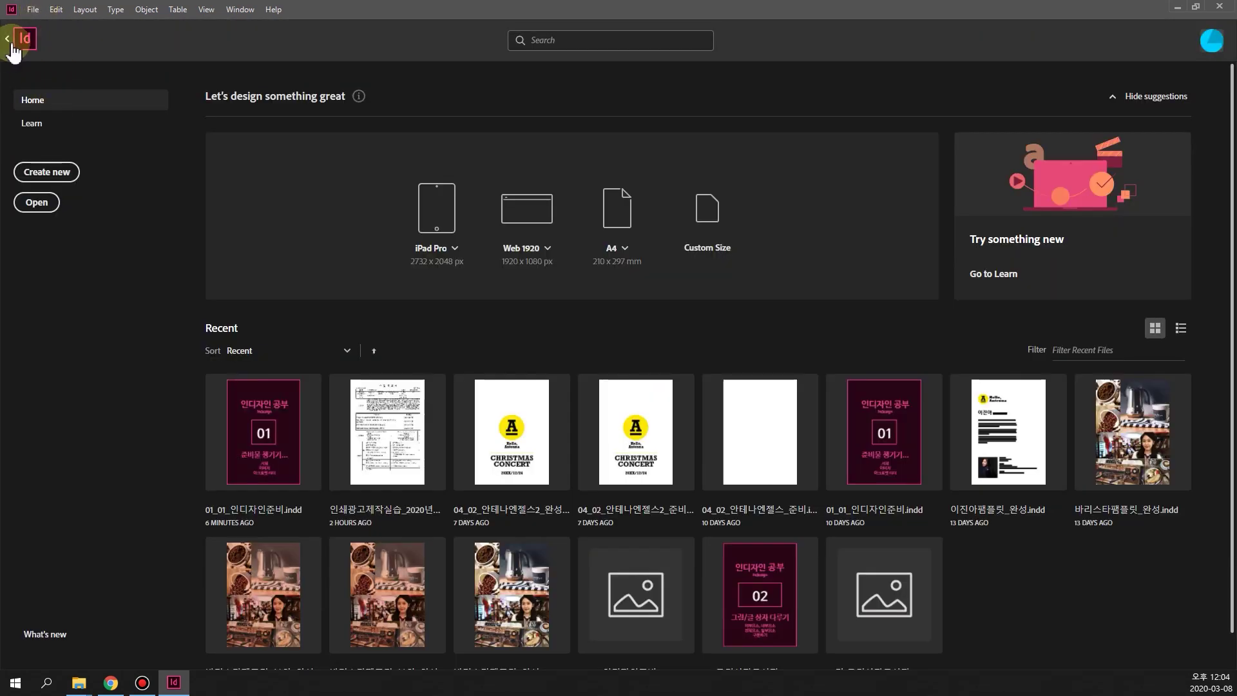
pyautogui.click(9, 40)
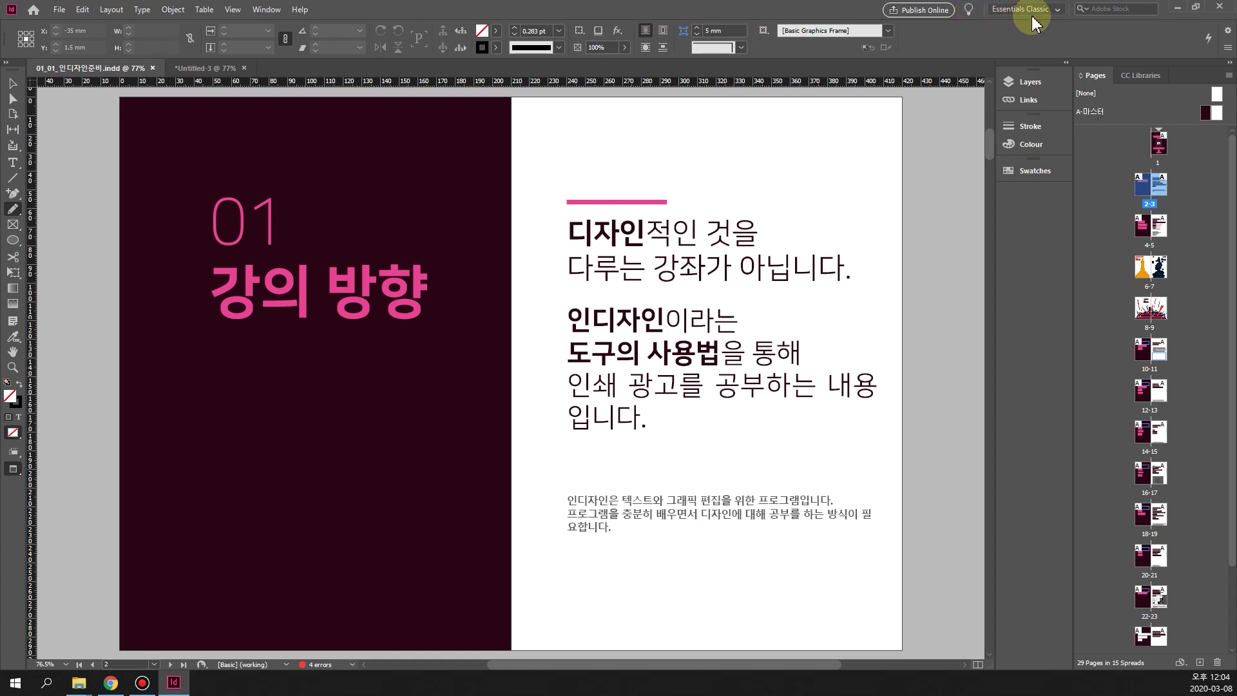
# Switch the workspace to Essentials and back to Essentials Classic
pyautogui.click(1052, 15)
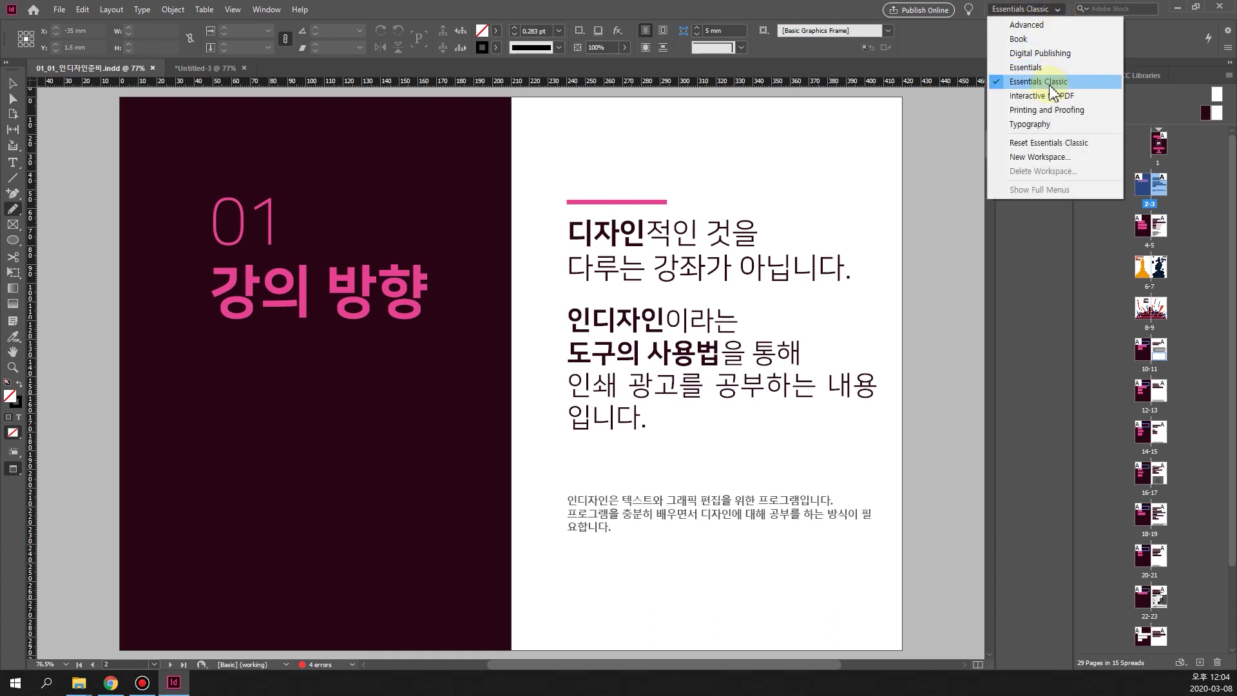
pyautogui.click(960, 40)
pyautogui.click(1059, 9)
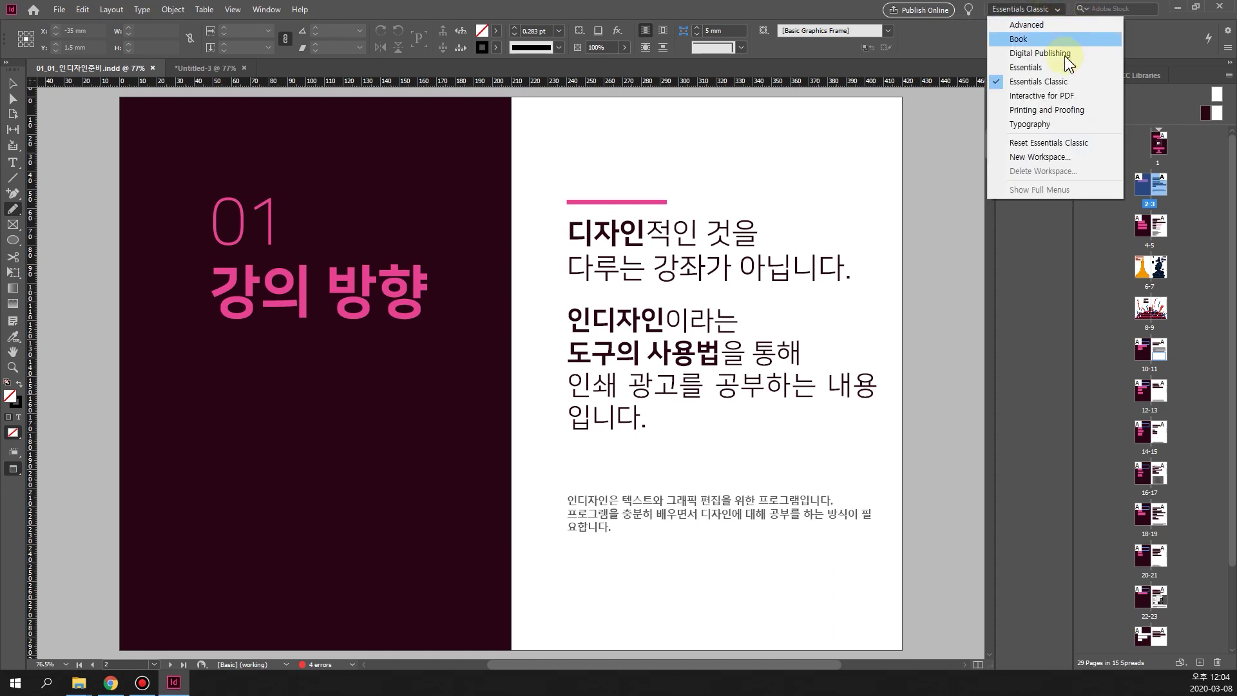
pyautogui.click(1055, 80)
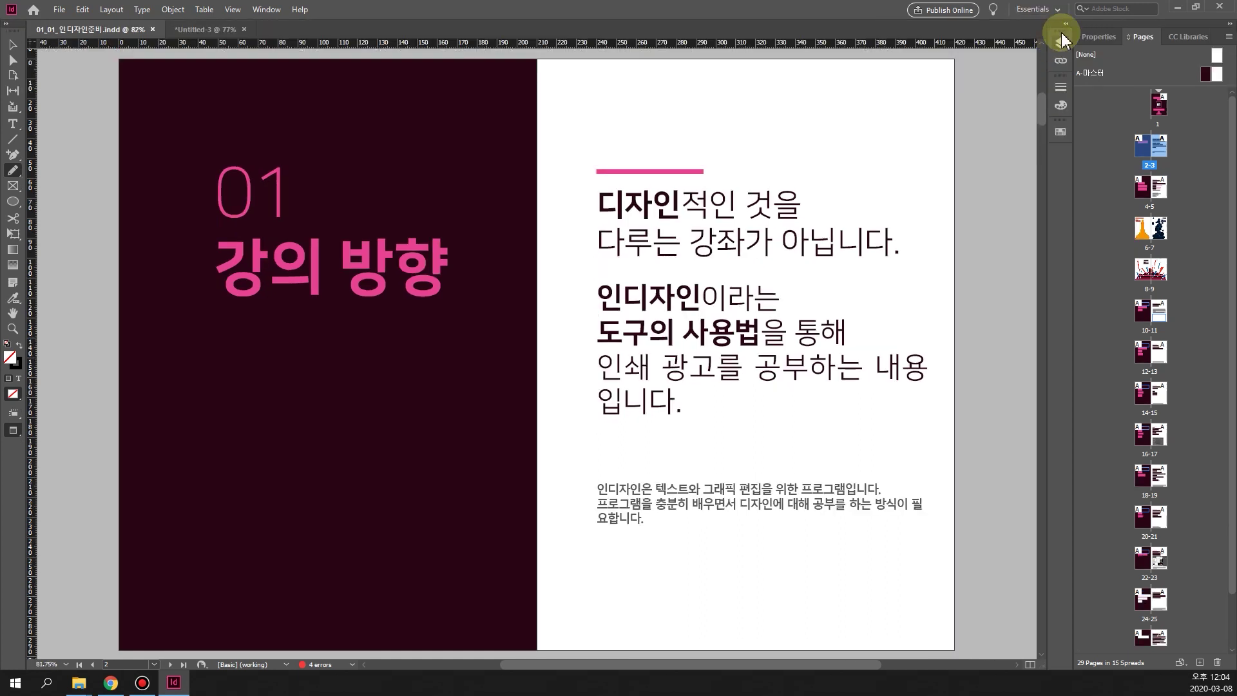
pyautogui.click(1039, 9)
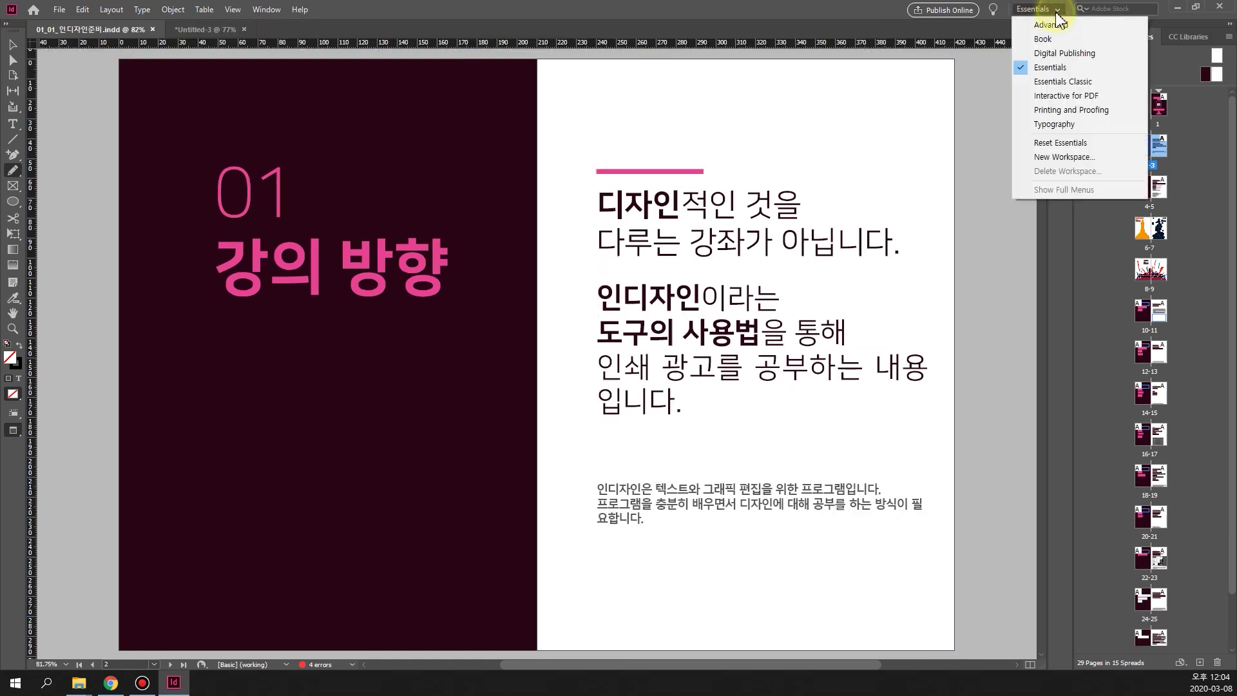
pyautogui.click(1076, 83)
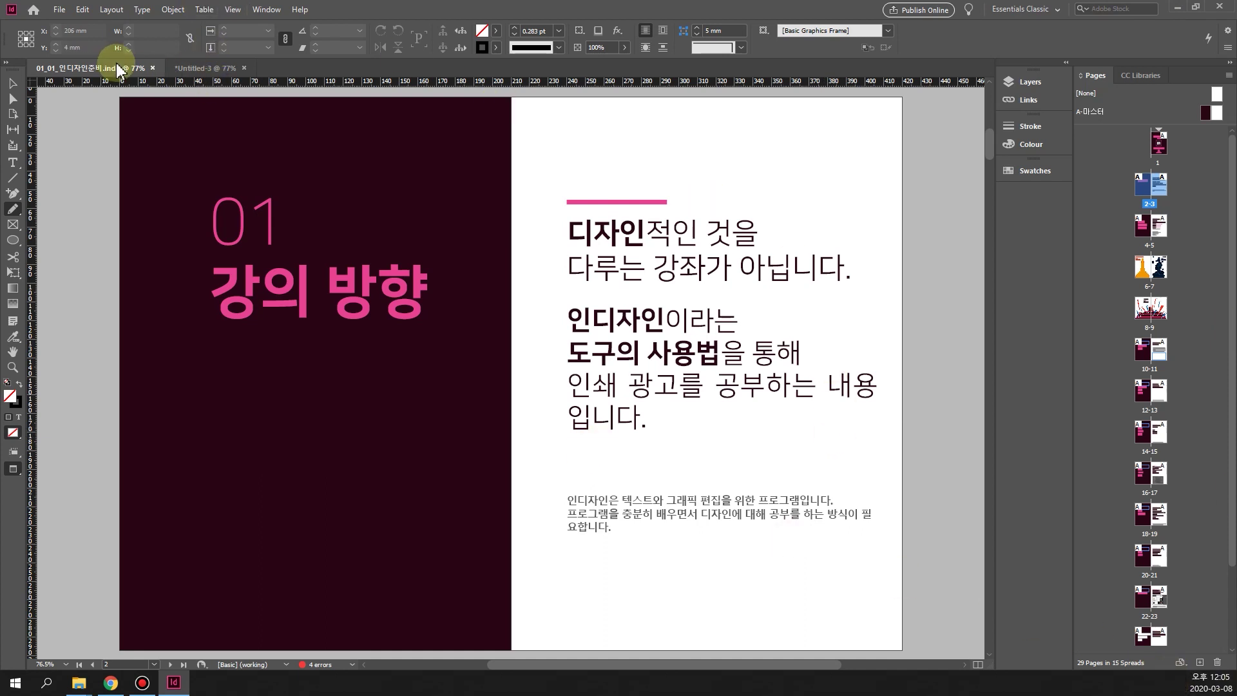
# Alternate between the open documents Untitled-3 and 01_01_인디자인준비.indd, ending on 01_01_인디자인준비.indd
pyautogui.click(194, 70)
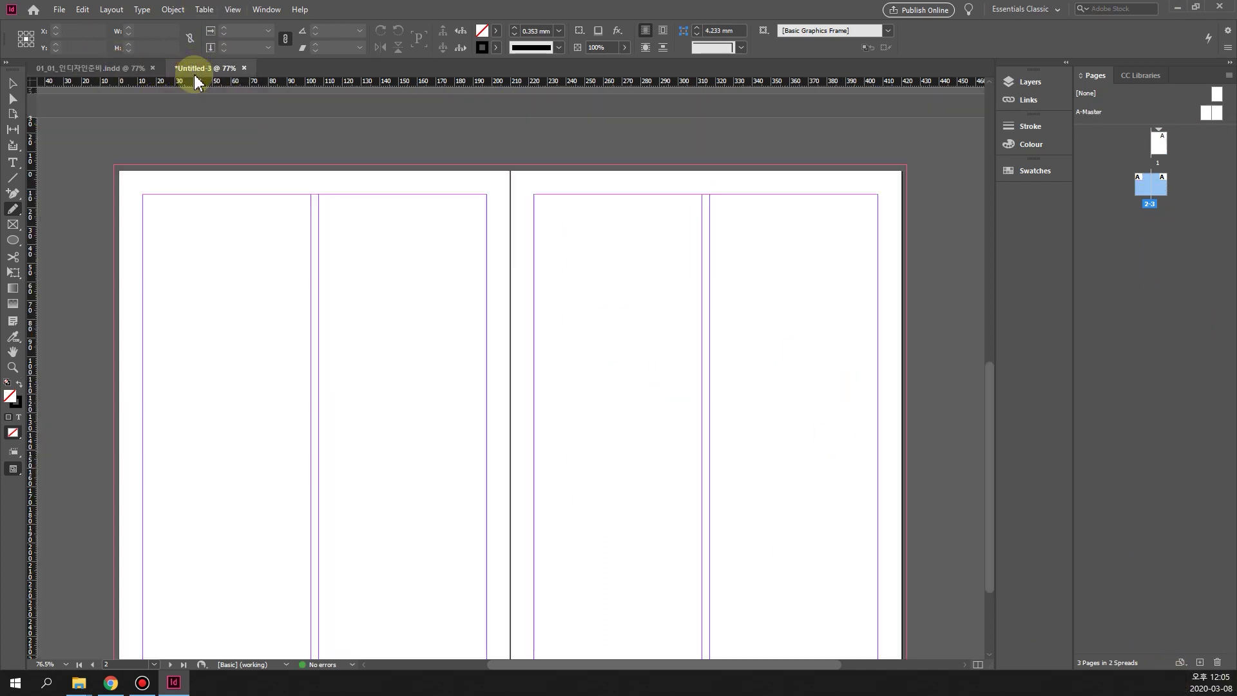
pyautogui.click(106, 71)
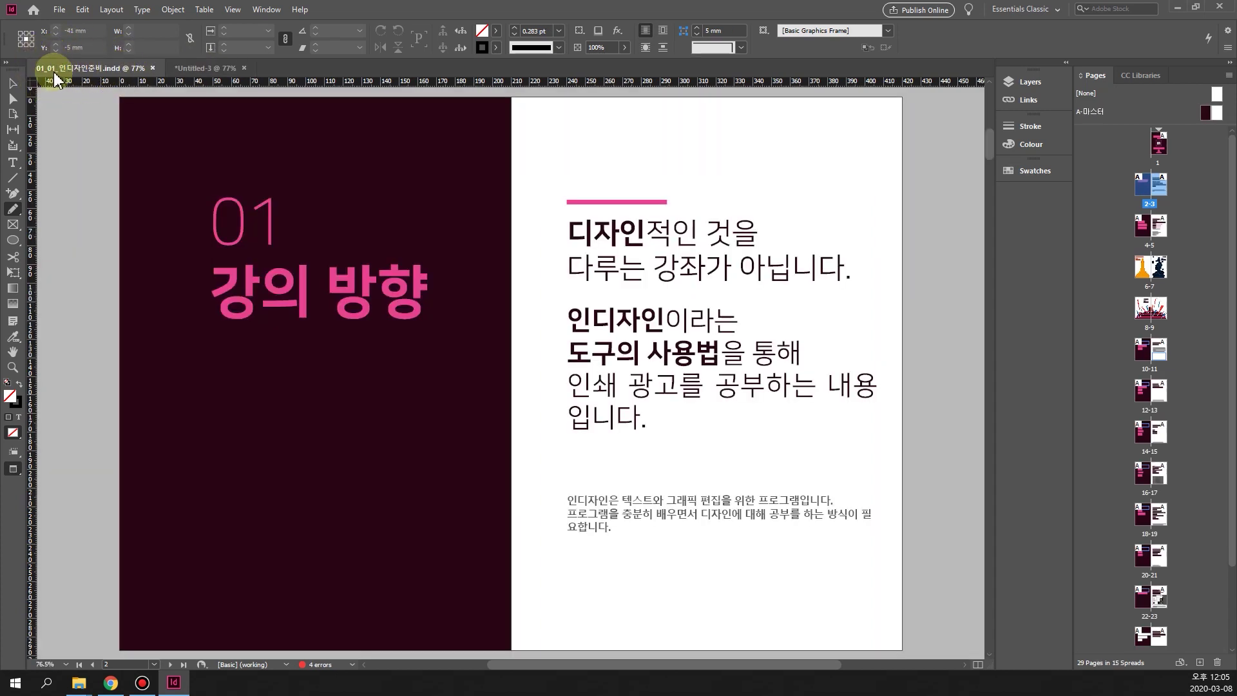
pyautogui.click(212, 69)
pyautogui.click(113, 68)
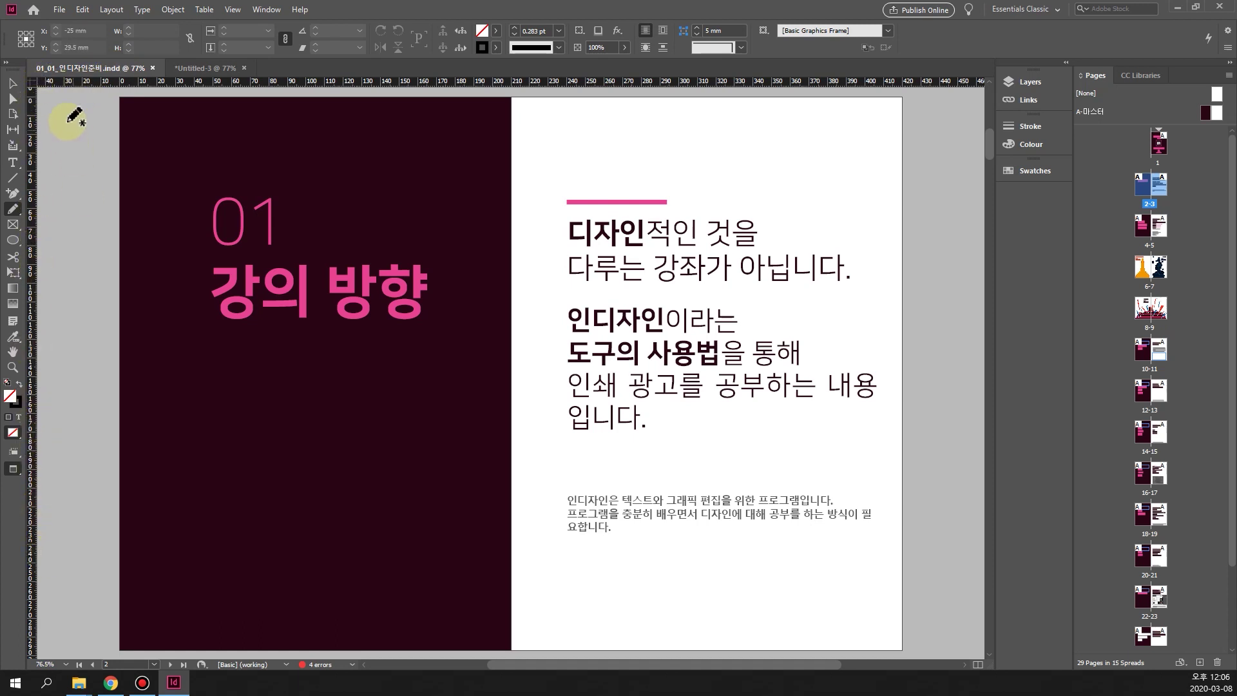
# Place a horizontal guide at about 19.5 mm on page 3 and a vertical guide at about 230 mm on the same spread
pyautogui.moveTo(586, 77); pyautogui.dragTo(589, 133)
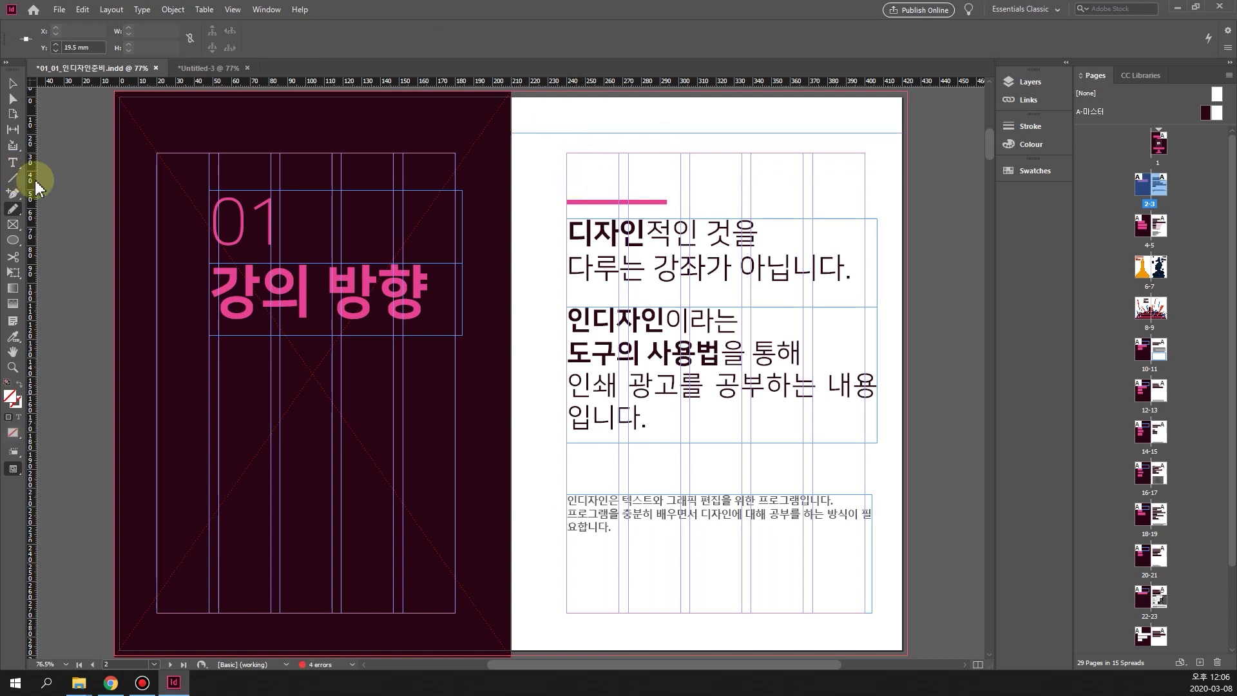
pyautogui.moveTo(29, 184); pyautogui.dragTo(547, 215)
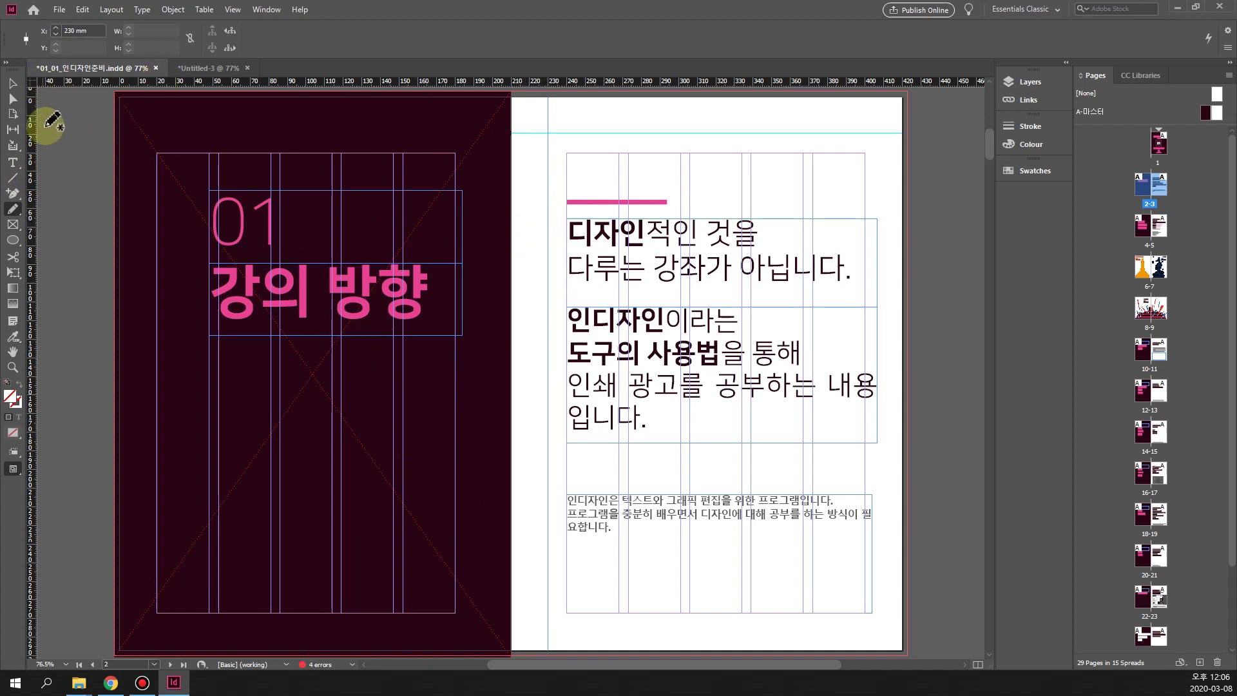
# Hide the document rulers and show them again
pyautogui.click(233, 10)
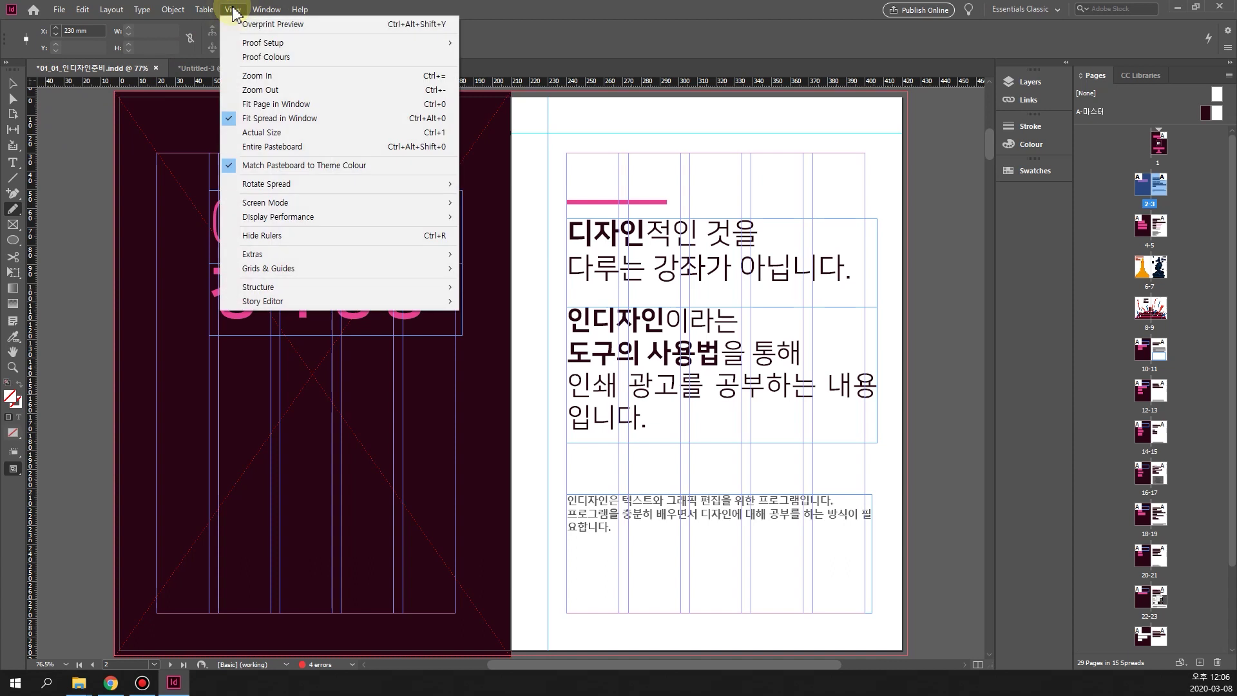
pyautogui.click(303, 236)
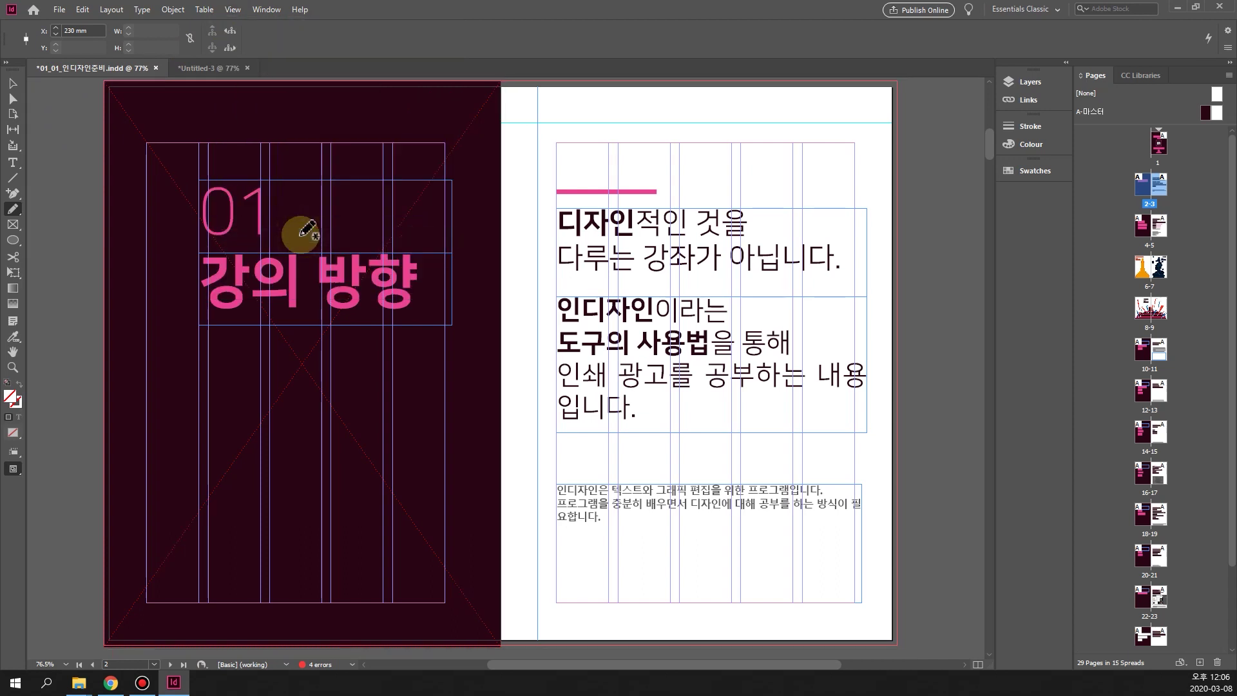
pyautogui.click(238, 11)
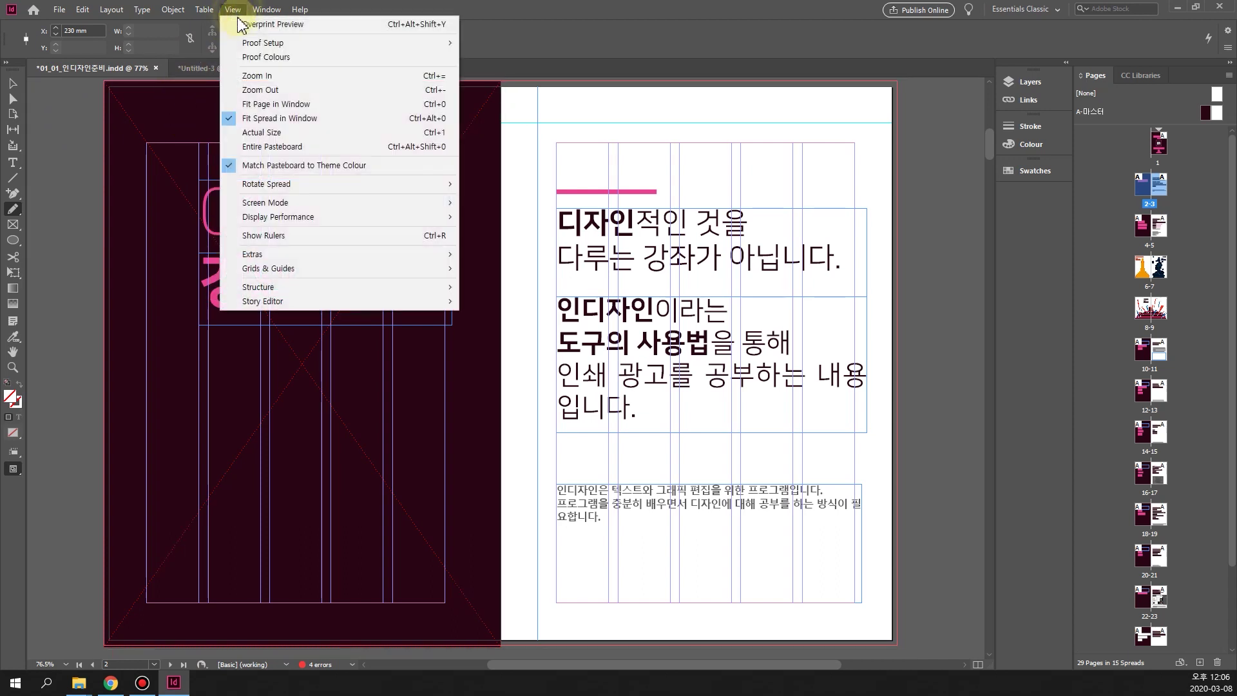
pyautogui.click(284, 236)
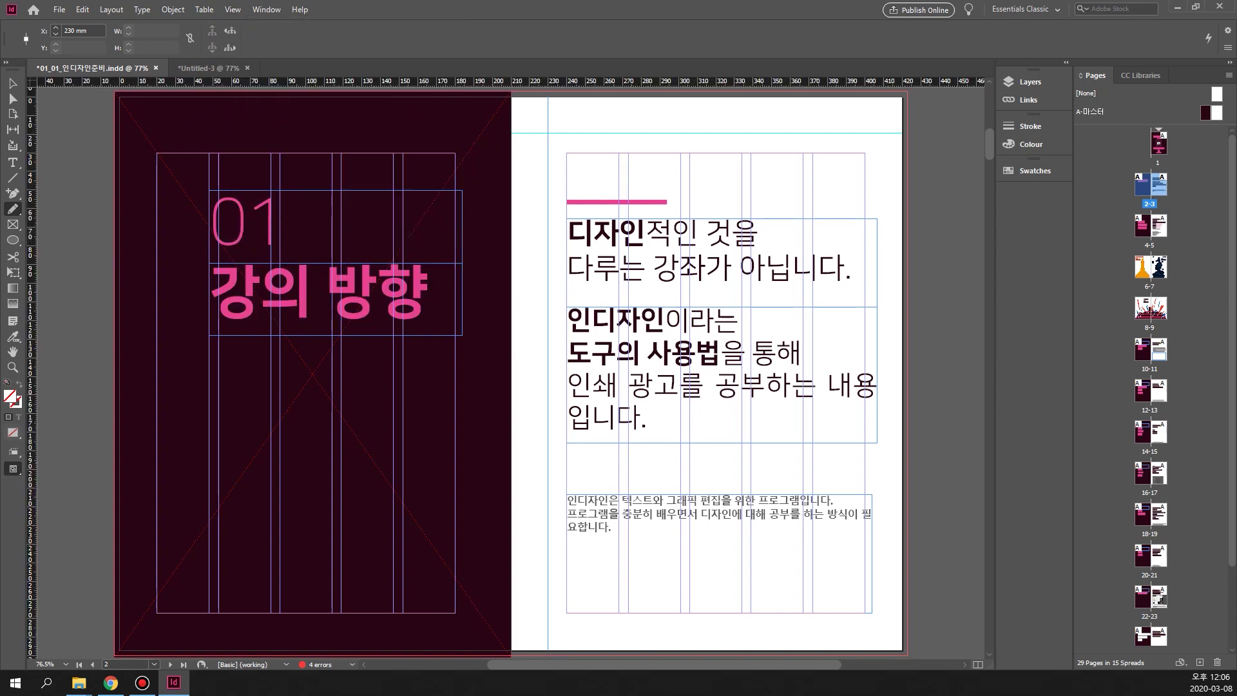
pyautogui.click(234, 9)
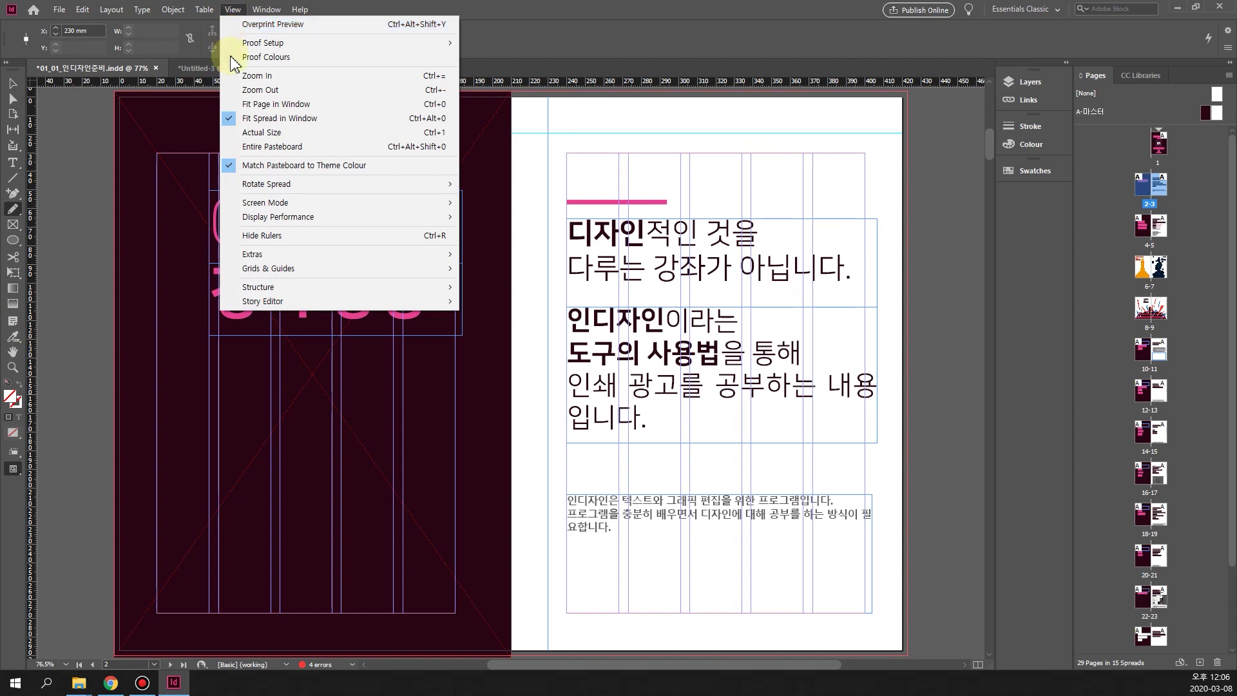
pyautogui.moveTo(316, 257)
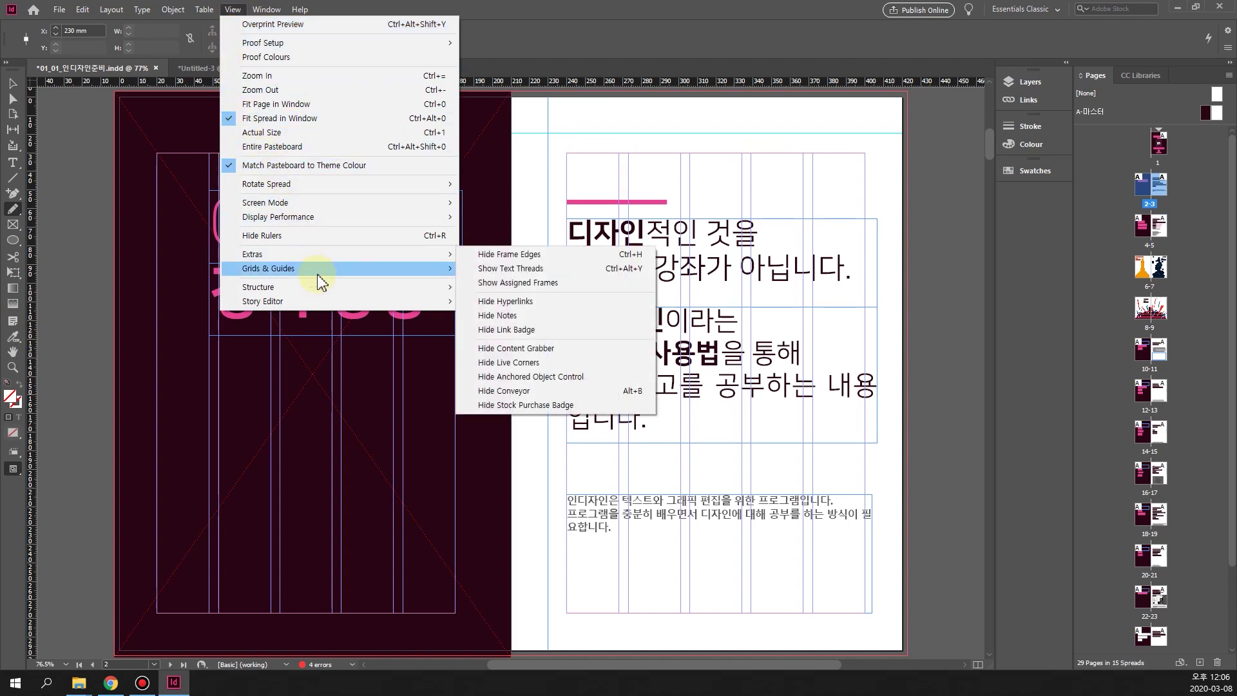
pyautogui.moveTo(321, 282)
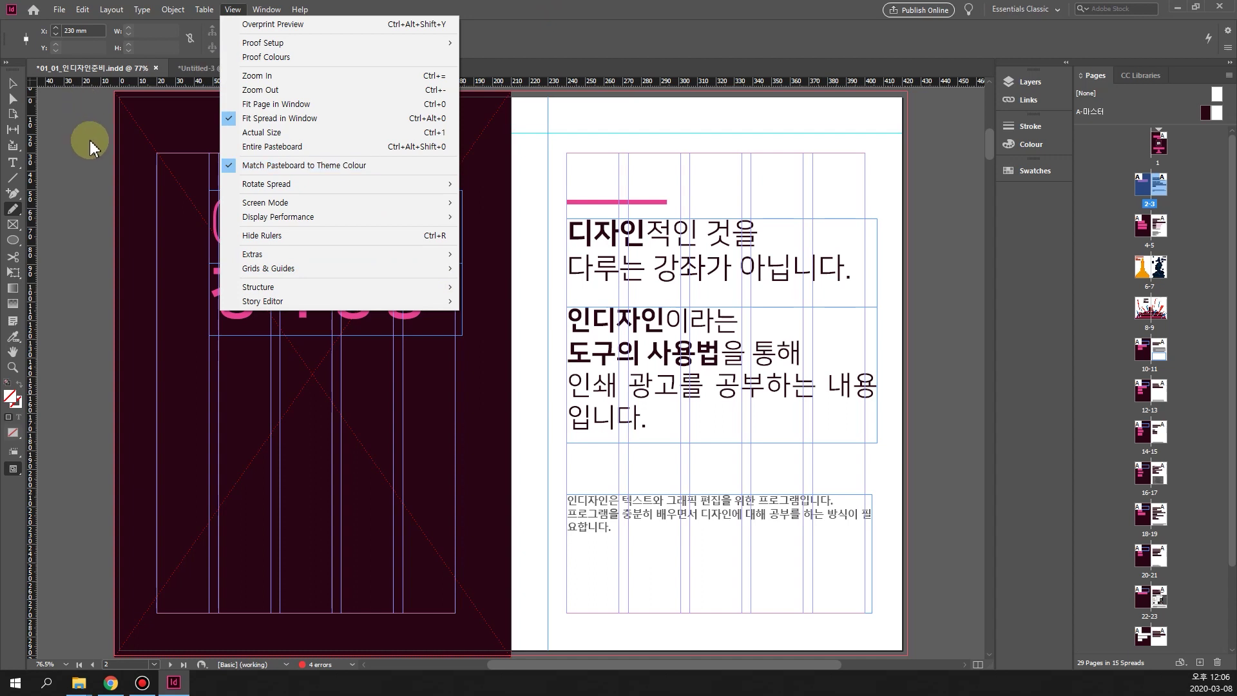
pyautogui.click(62, 175)
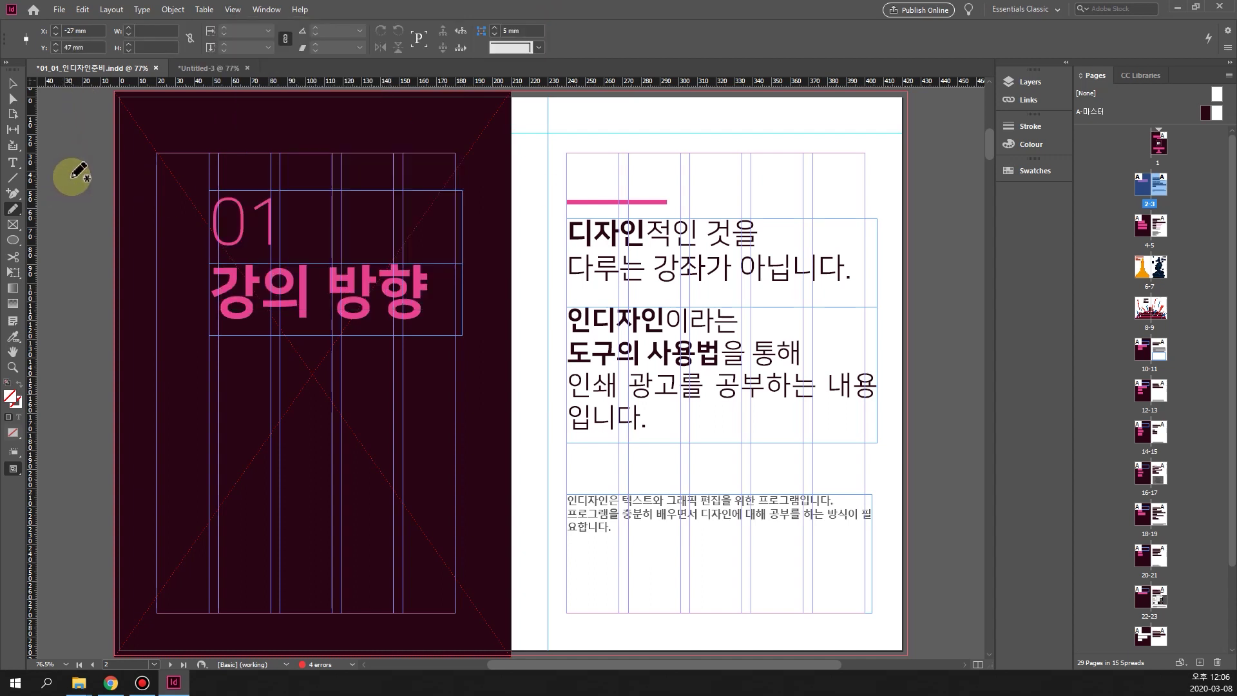
# Switch the spread on pages 2-3 to preview screen mode
pyautogui.press('w')
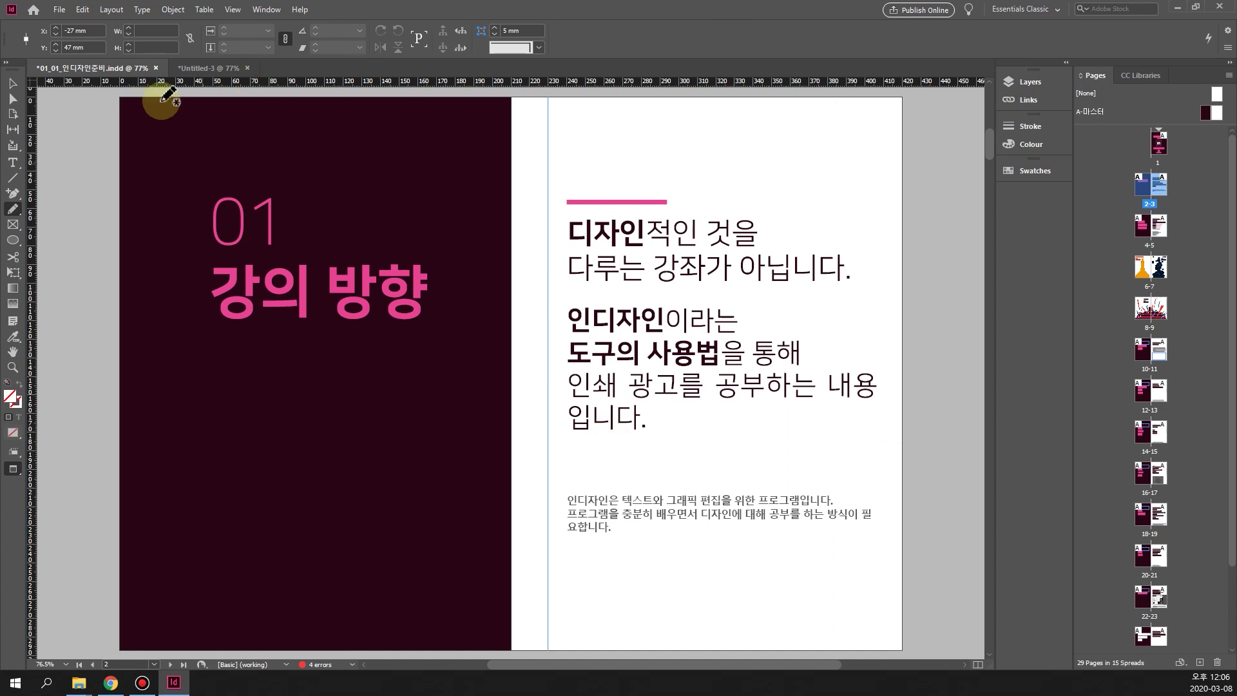
# Bring the full spread of pages 2-3 in Untitled-3 into view and activate the Selection tool
pyautogui.click(204, 69)
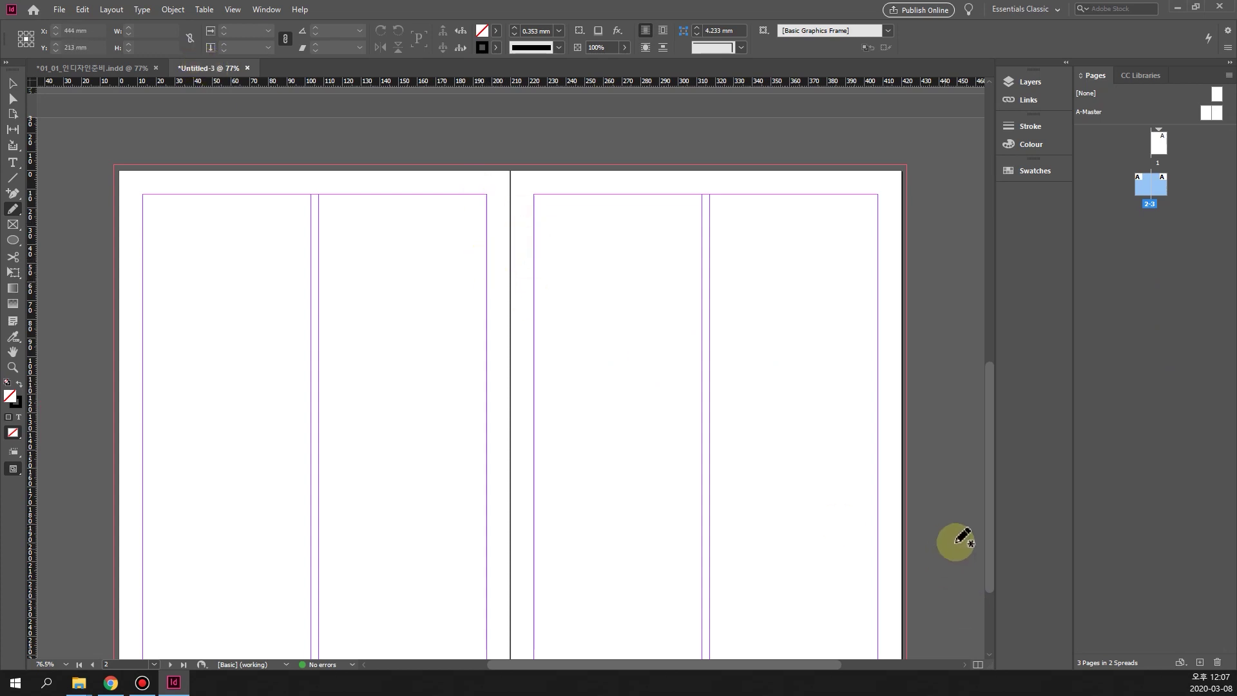
pyautogui.moveTo(991, 552); pyautogui.dragTo(993, 588)
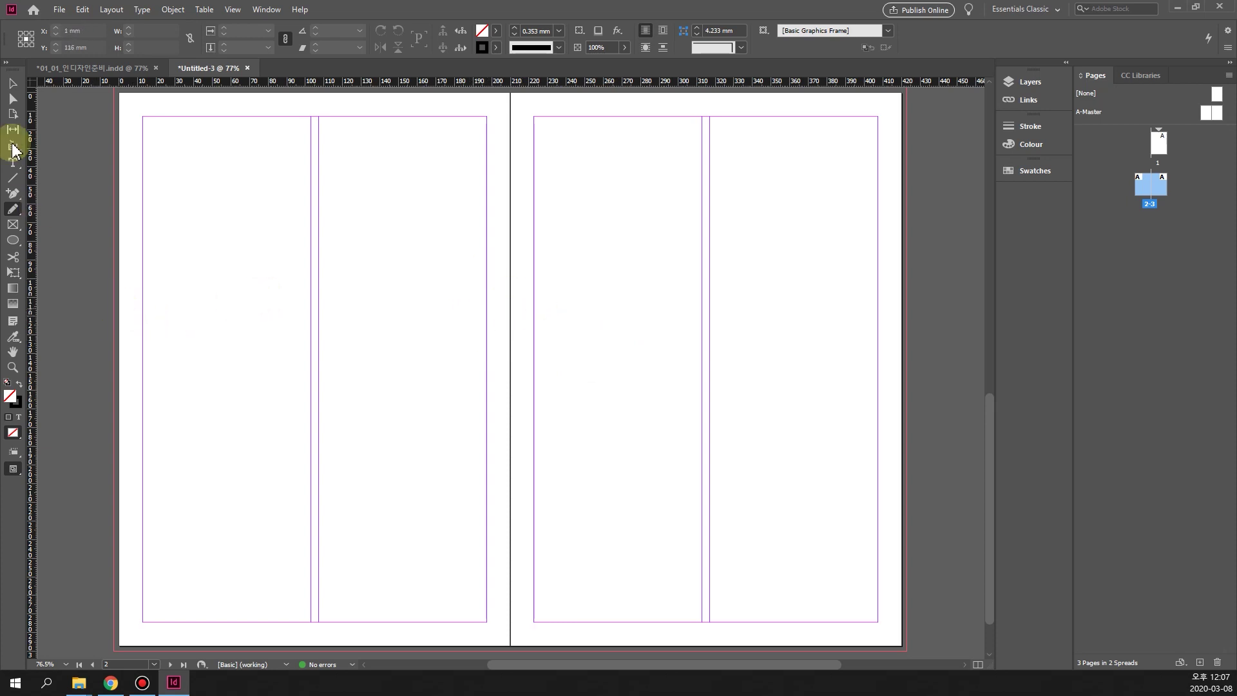
pyautogui.click(14, 85)
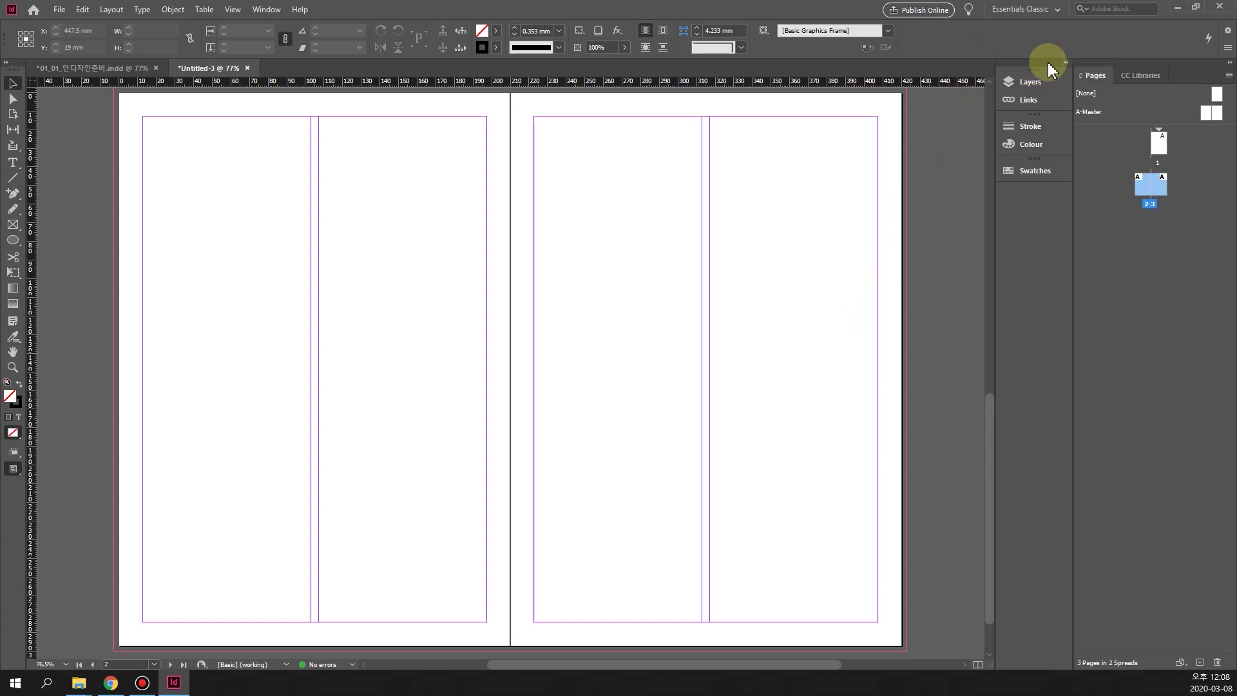
# Examine the available workspaces and the Layers, Links, Stroke, Colour and Swatches settings of Untitled-3
pyautogui.click(266, 10)
pyautogui.moveTo(332, 38)
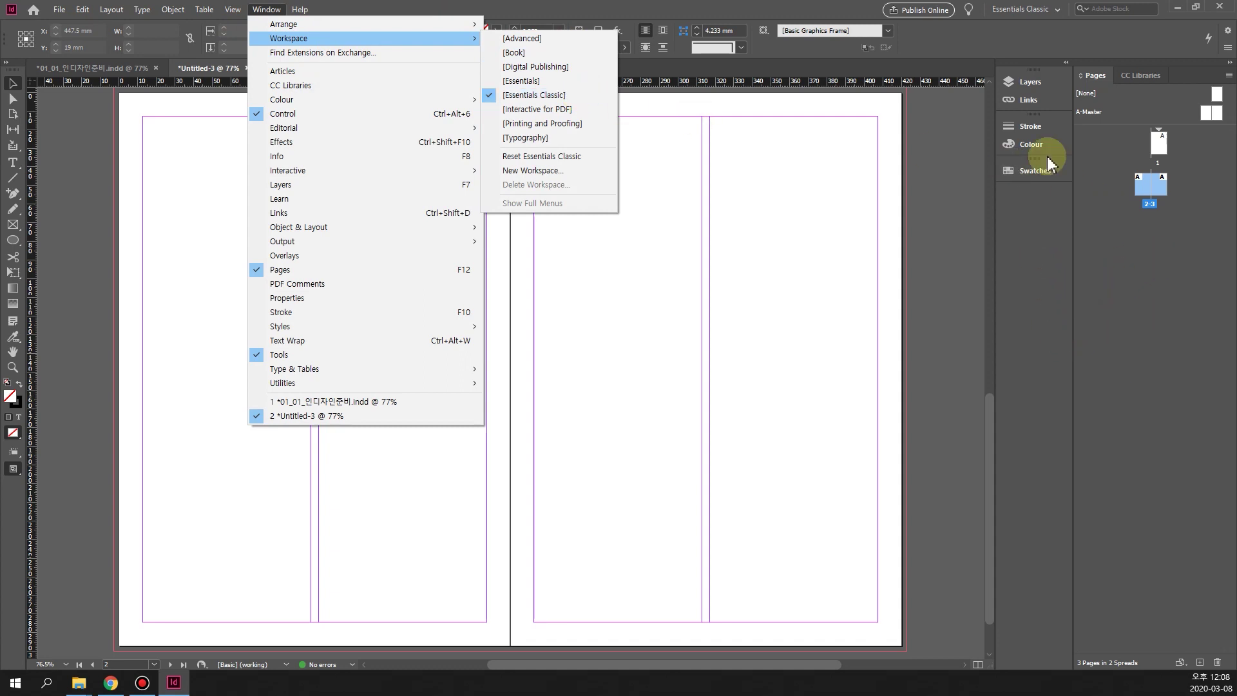
pyautogui.click(1096, 76)
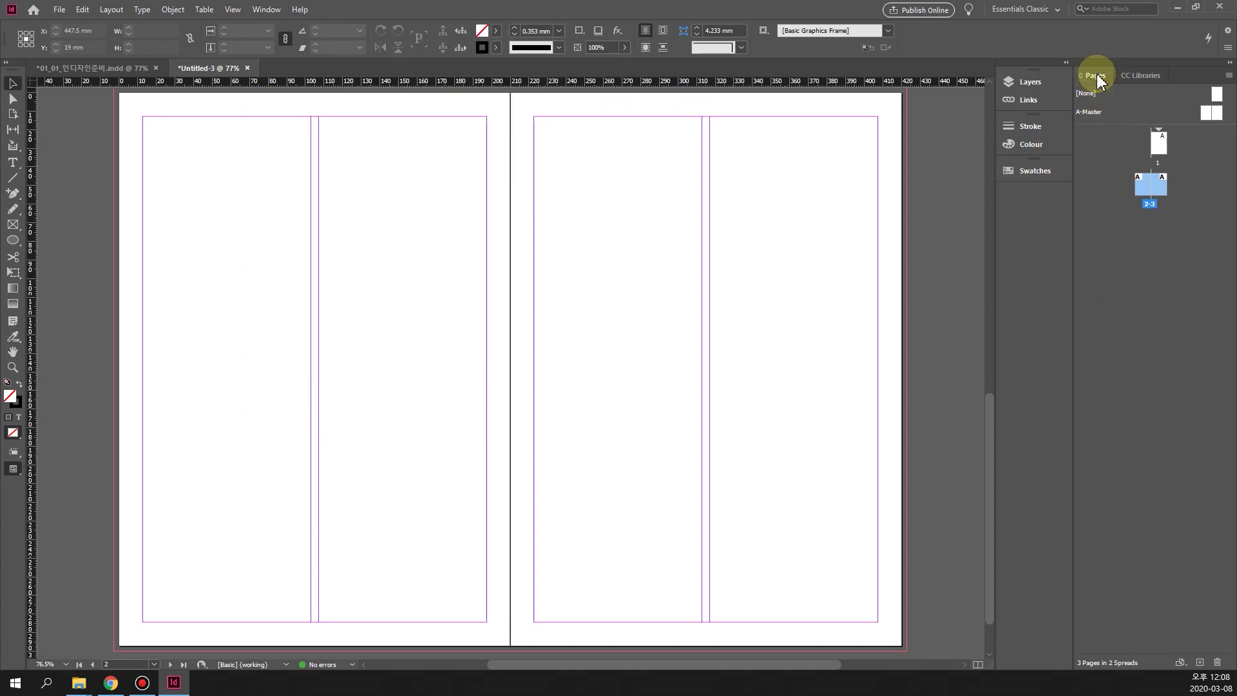
pyautogui.click(1028, 84)
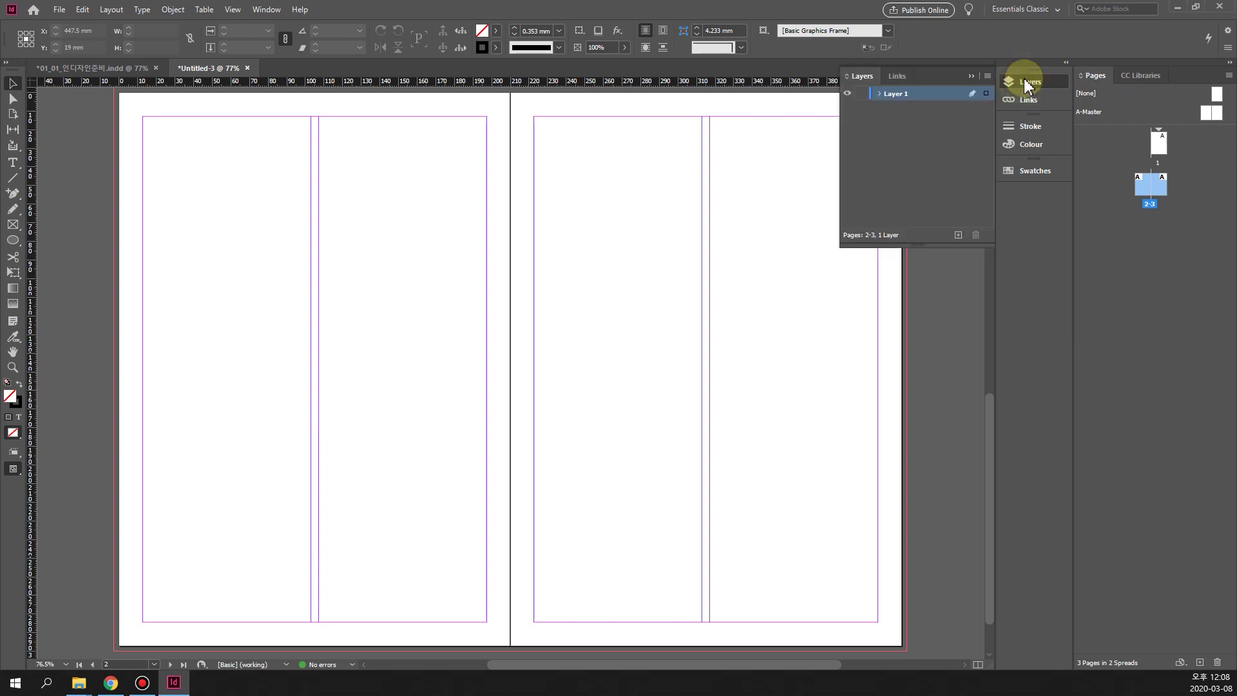
pyautogui.click(882, 95)
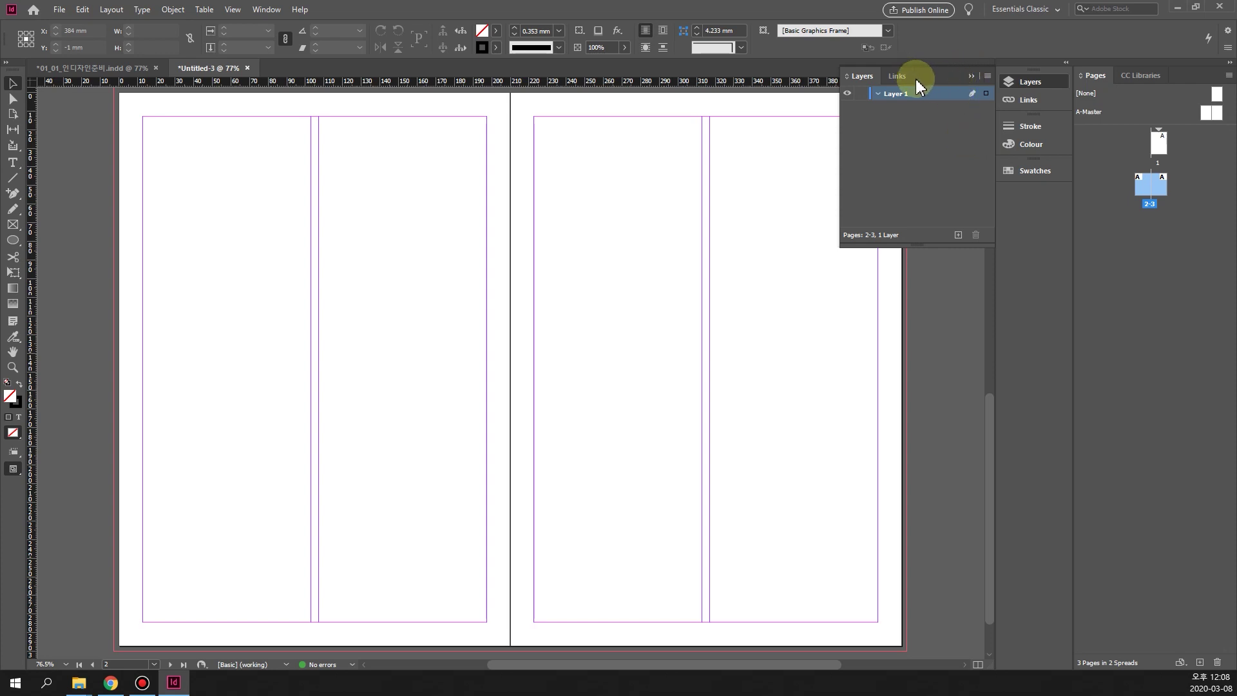
pyautogui.click(1031, 102)
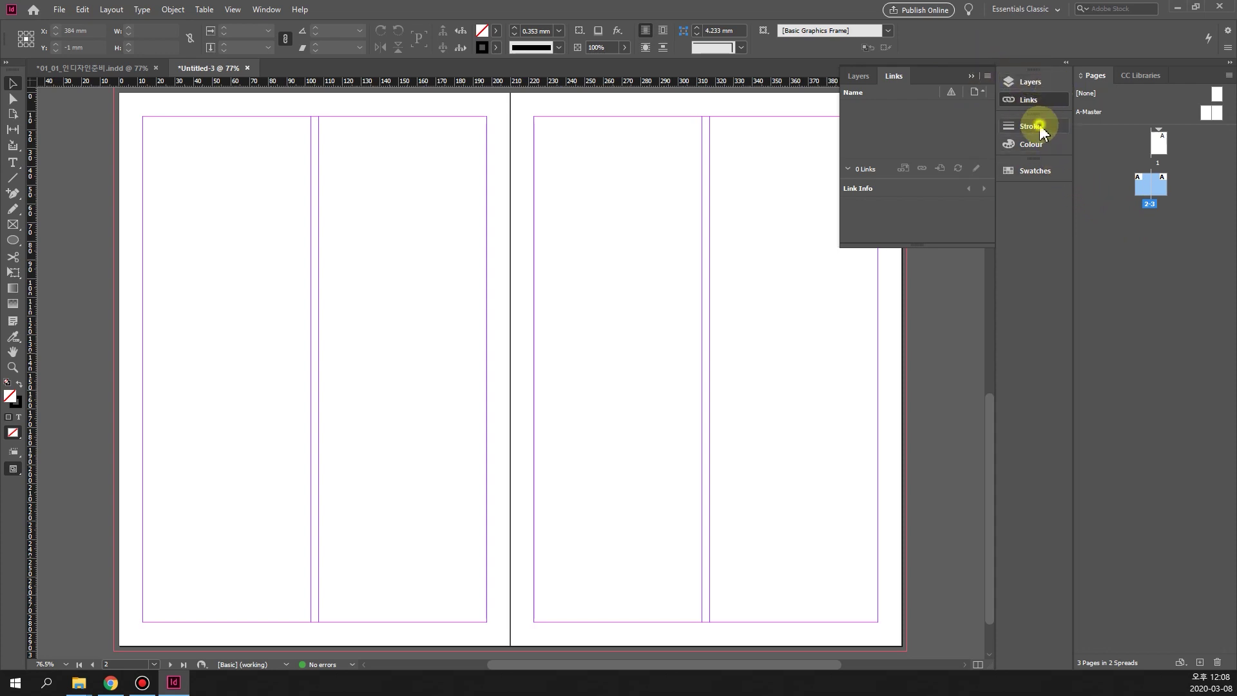
pyautogui.click(1044, 125)
pyautogui.click(1037, 145)
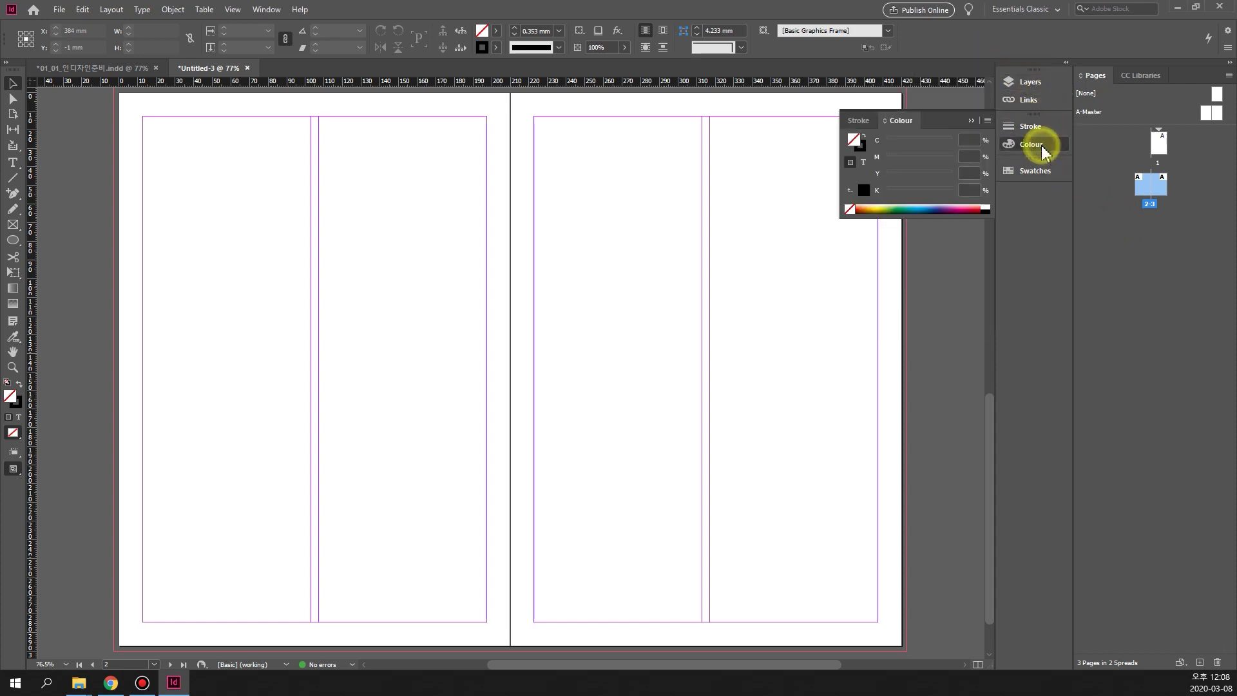
pyautogui.click(1037, 181)
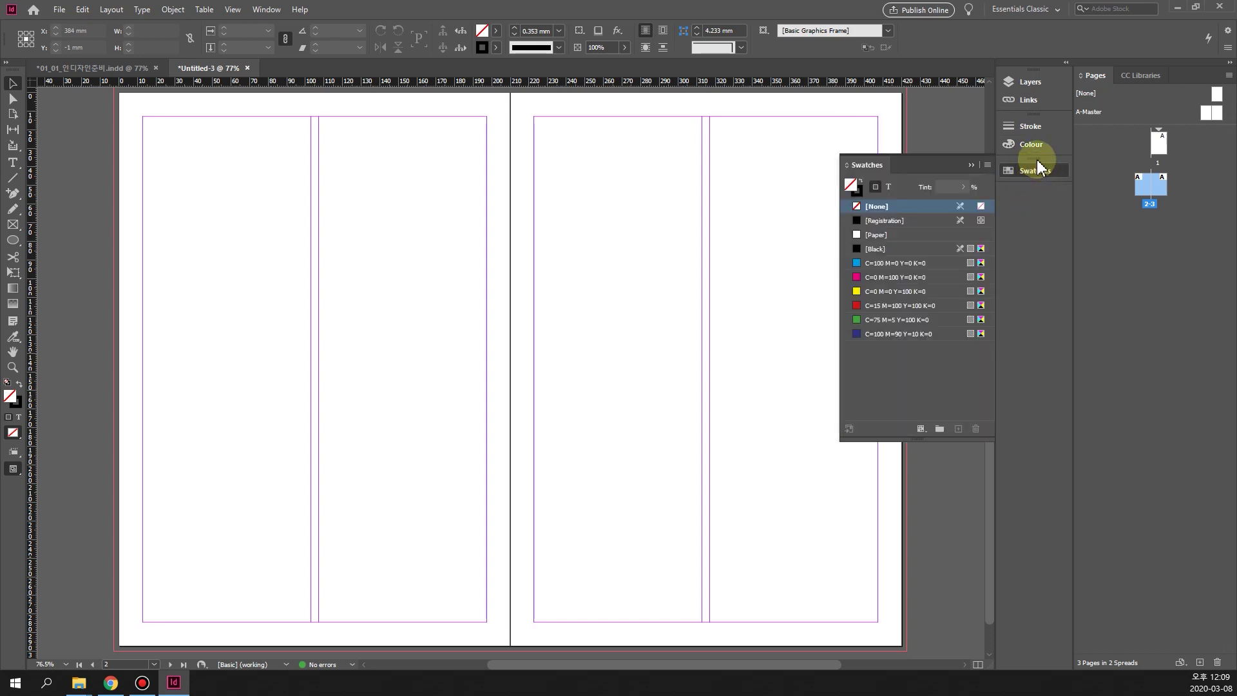
# Review the list of available InDesign windows, including the Interactive, Output and Colour groups
pyautogui.click(267, 11)
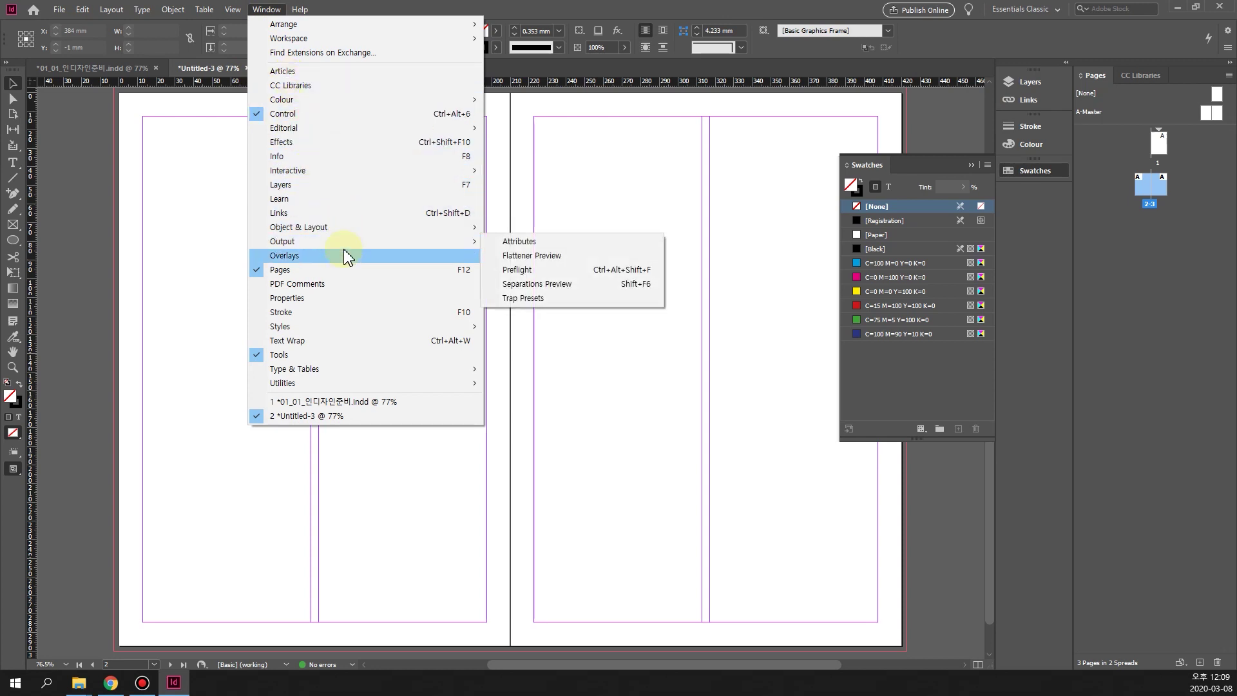
pyautogui.moveTo(406, 173)
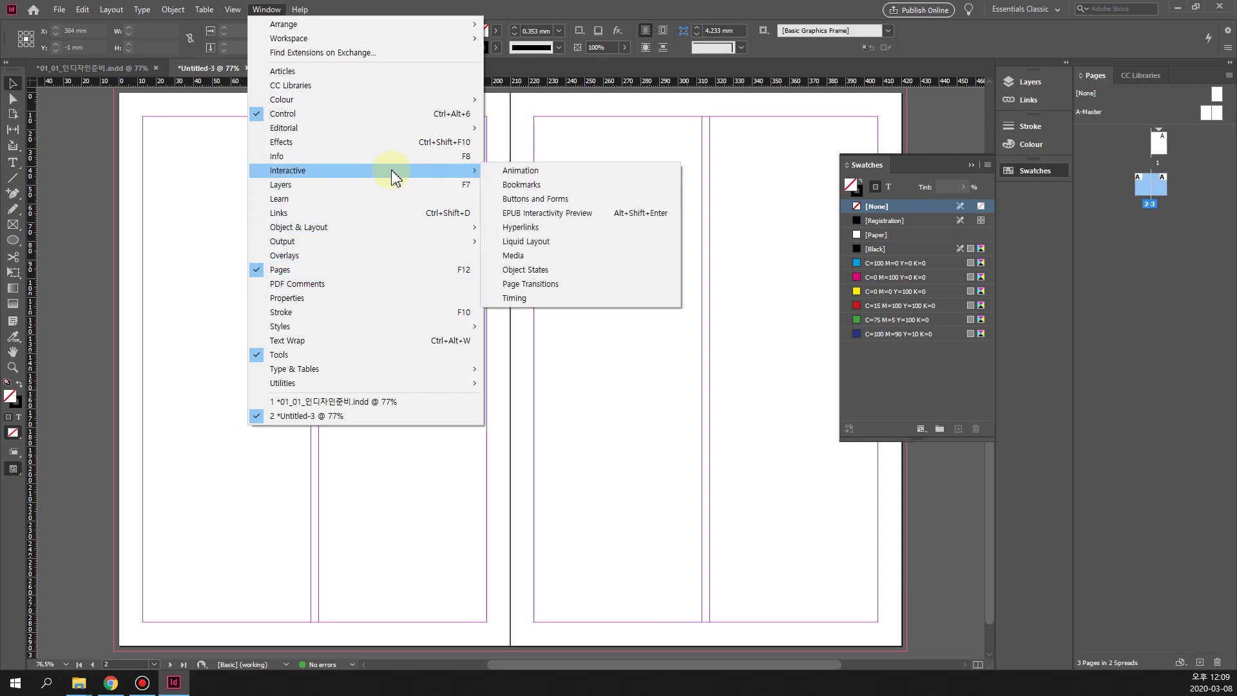
pyautogui.moveTo(445, 132)
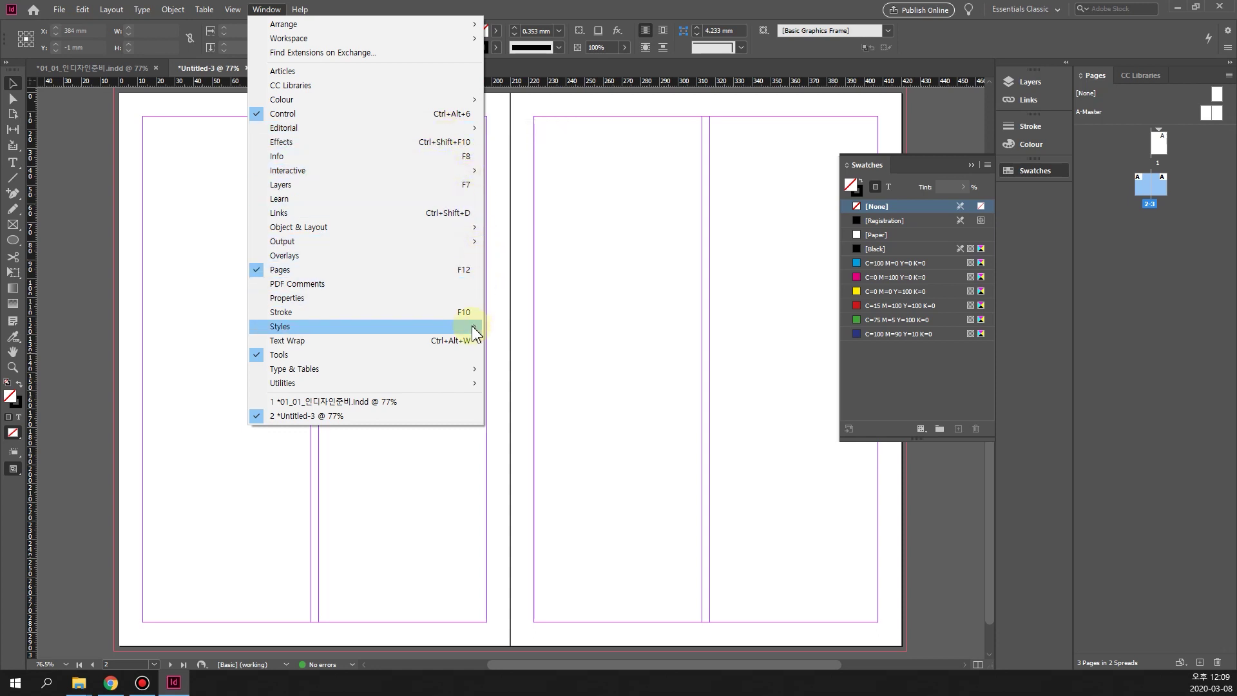
pyautogui.moveTo(472, 379)
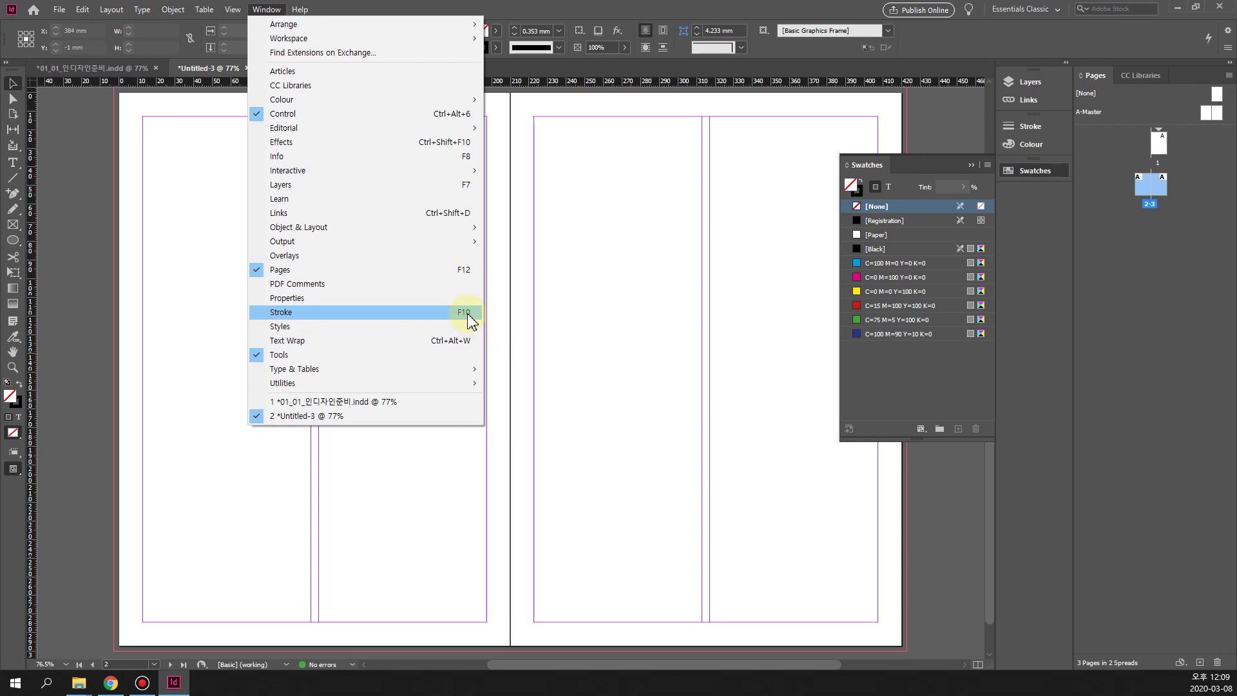
pyautogui.moveTo(475, 232)
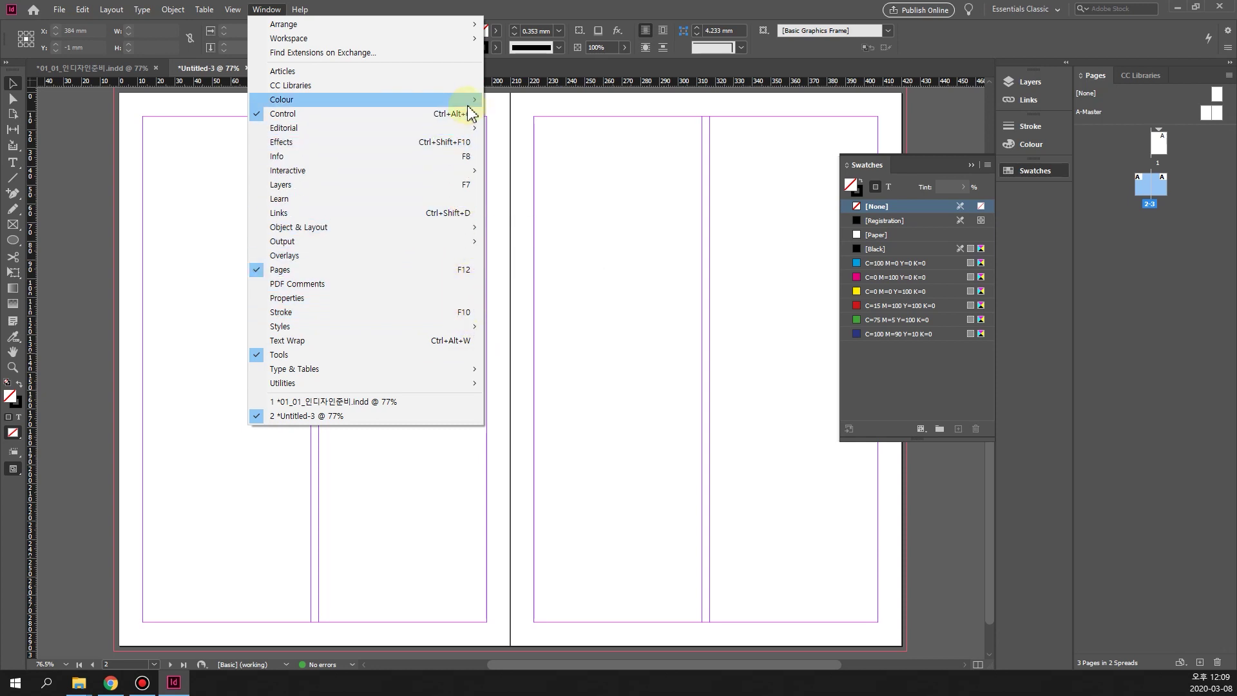
pyautogui.moveTo(468, 106)
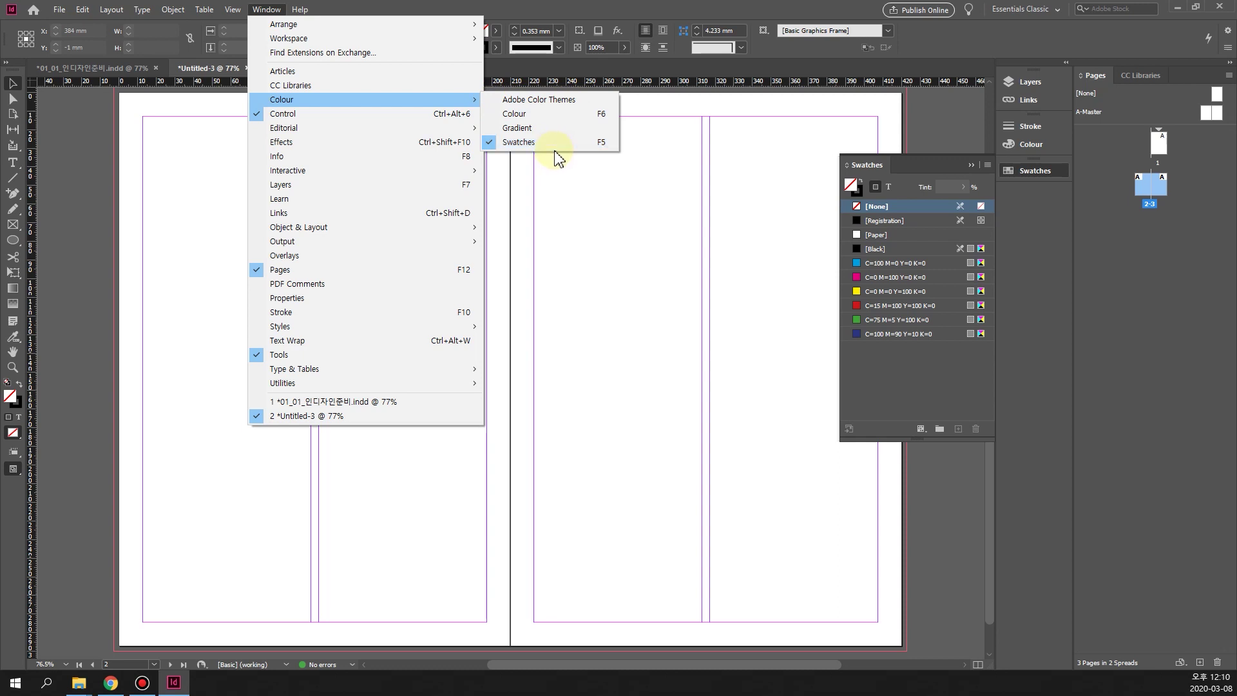
# Examine the Colour settings and their Lab, CMYK and RGB mode options, and collapse them again
pyautogui.click(1034, 145)
pyautogui.click(1035, 145)
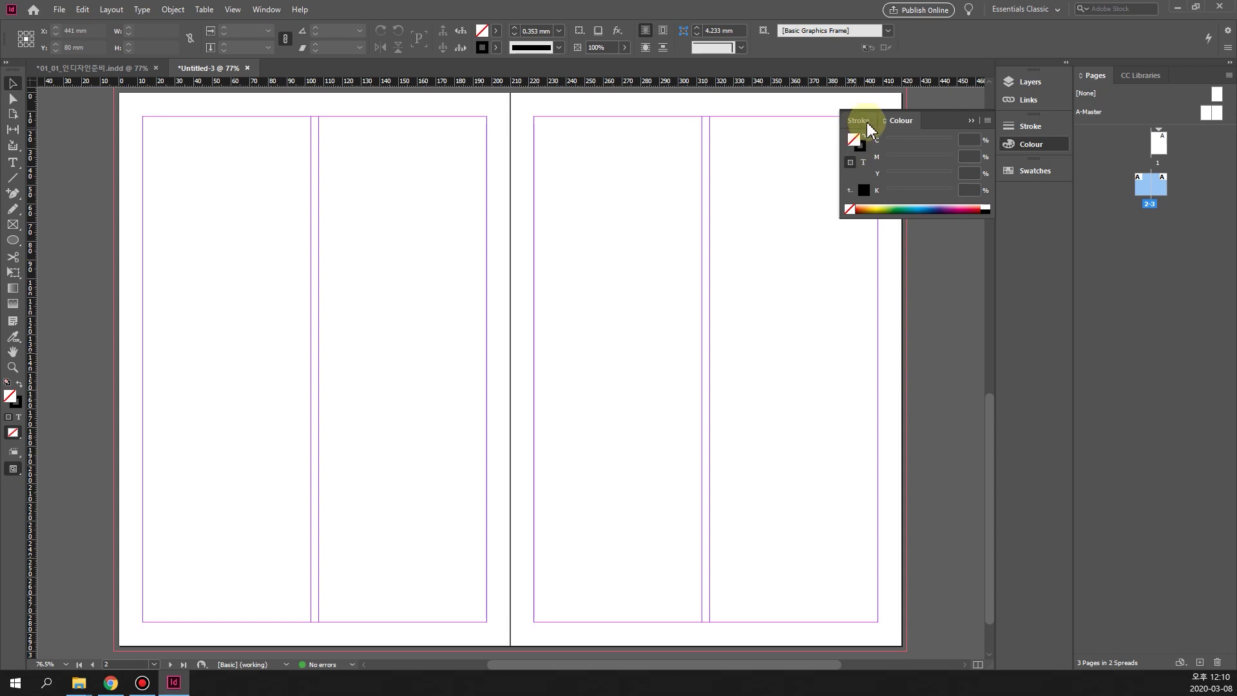
pyautogui.click(985, 121)
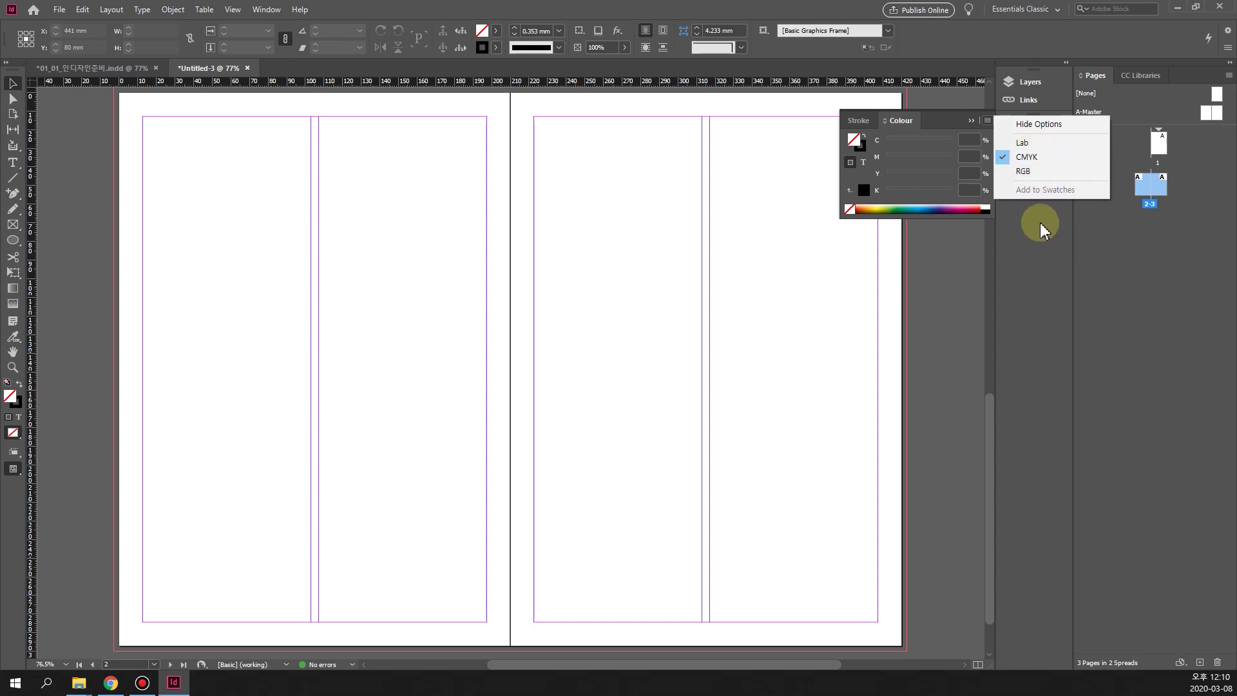
pyautogui.click(1046, 279)
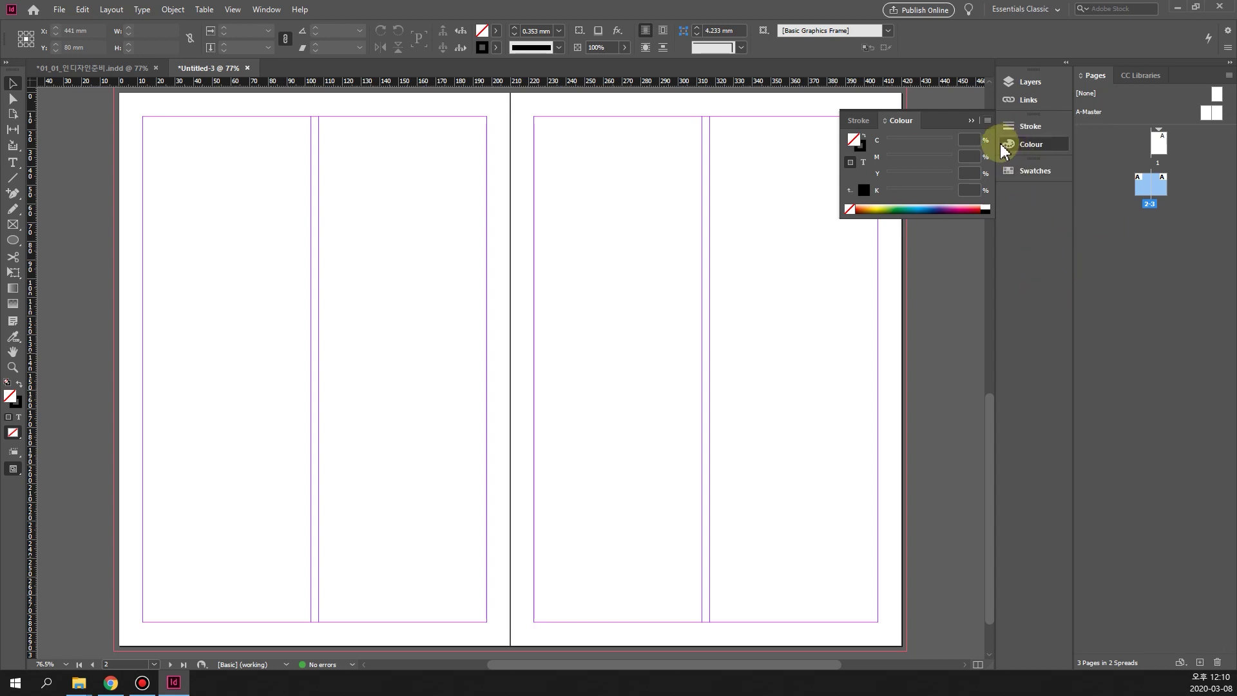
pyautogui.click(971, 123)
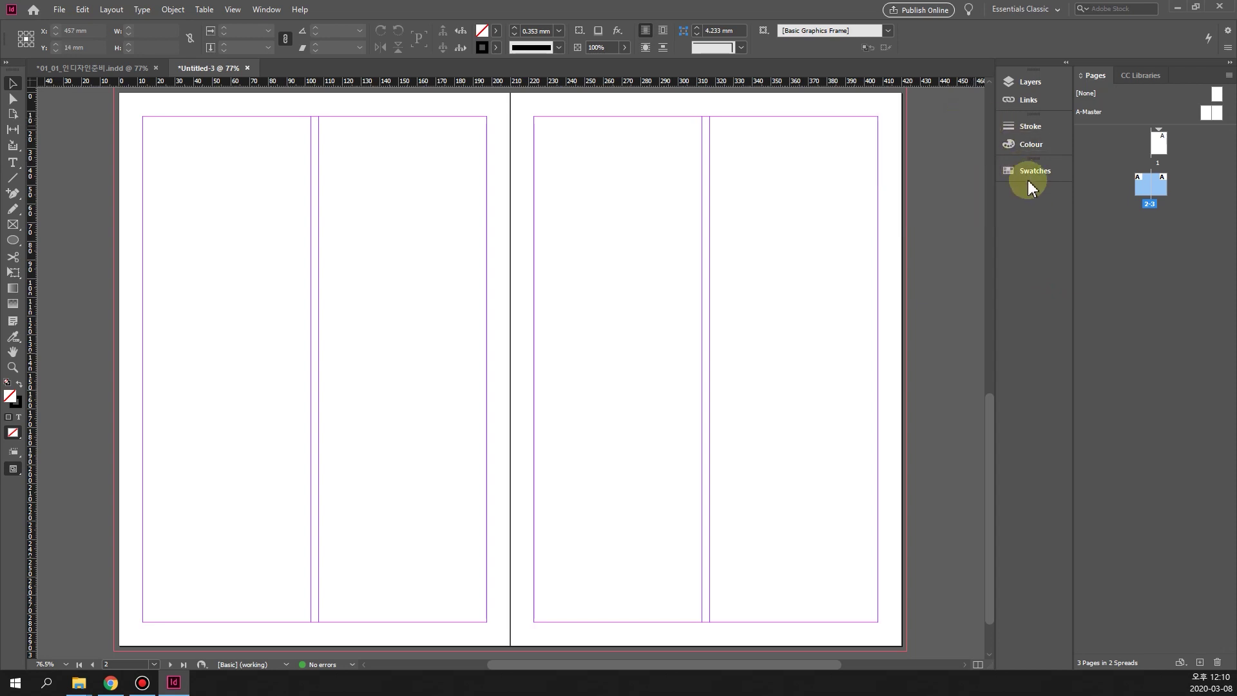
# Dock the Text Wrap settings below Swatches and remove them from the workspace again
pyautogui.click(262, 10)
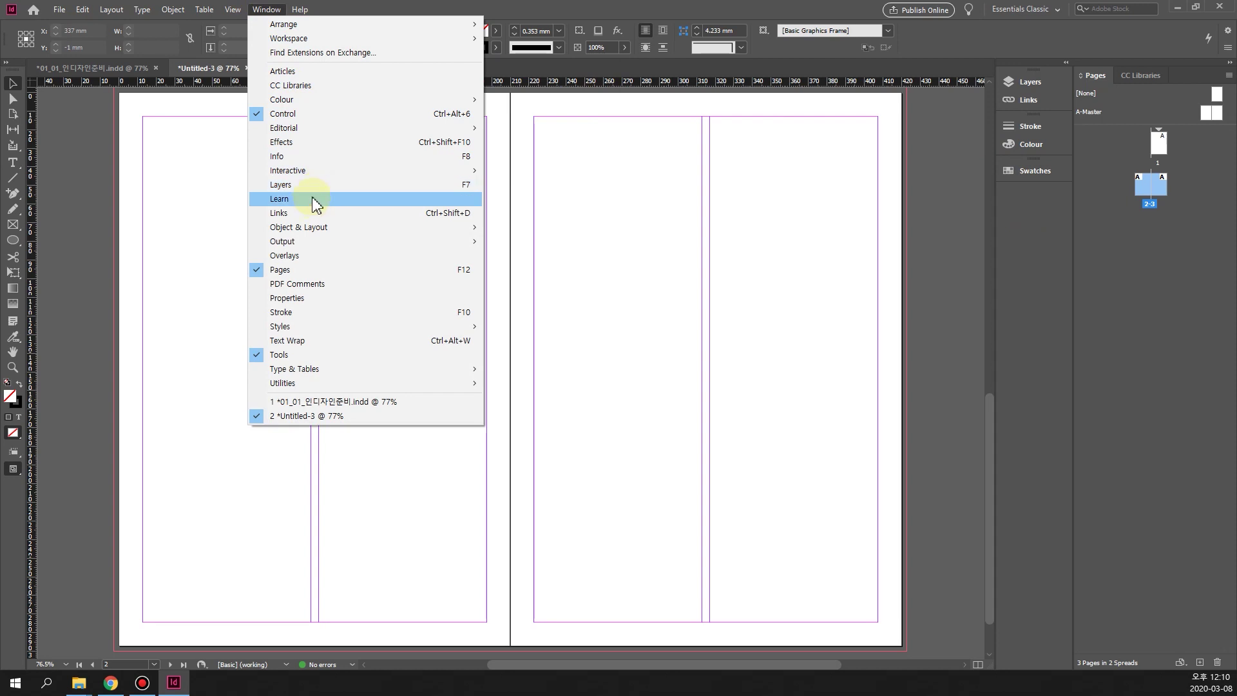
pyautogui.click(342, 347)
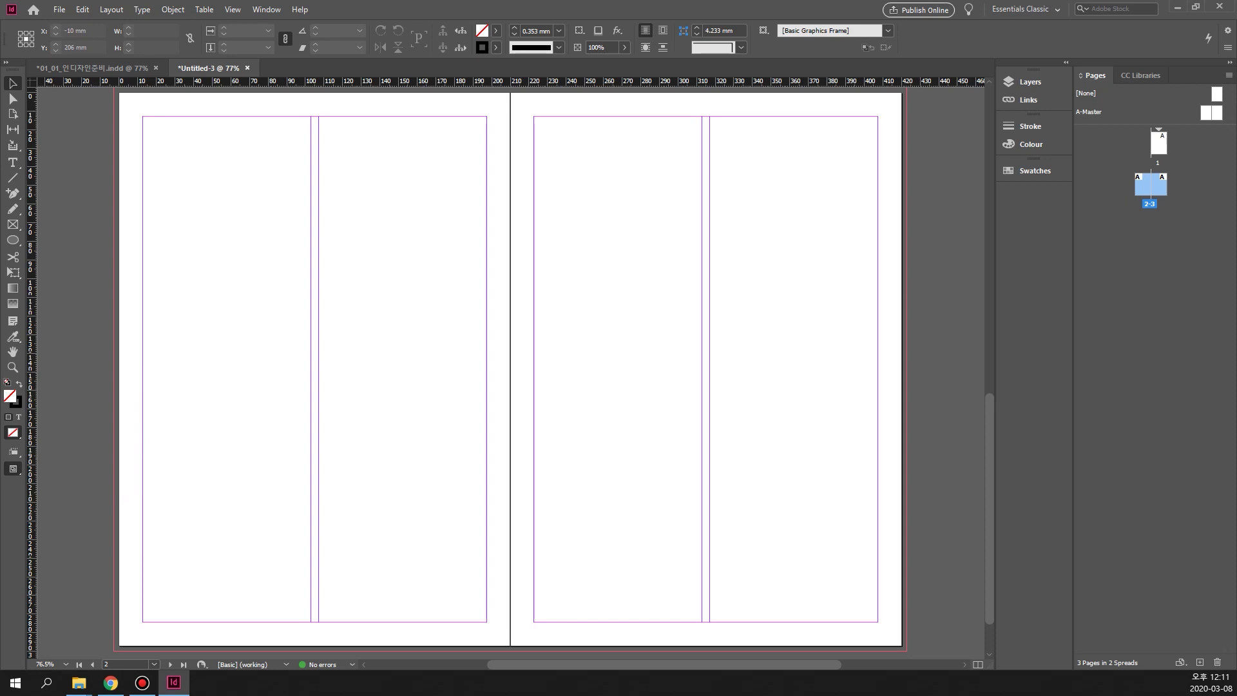
pyautogui.moveTo(65, 359); pyautogui.dragTo(796, 345)
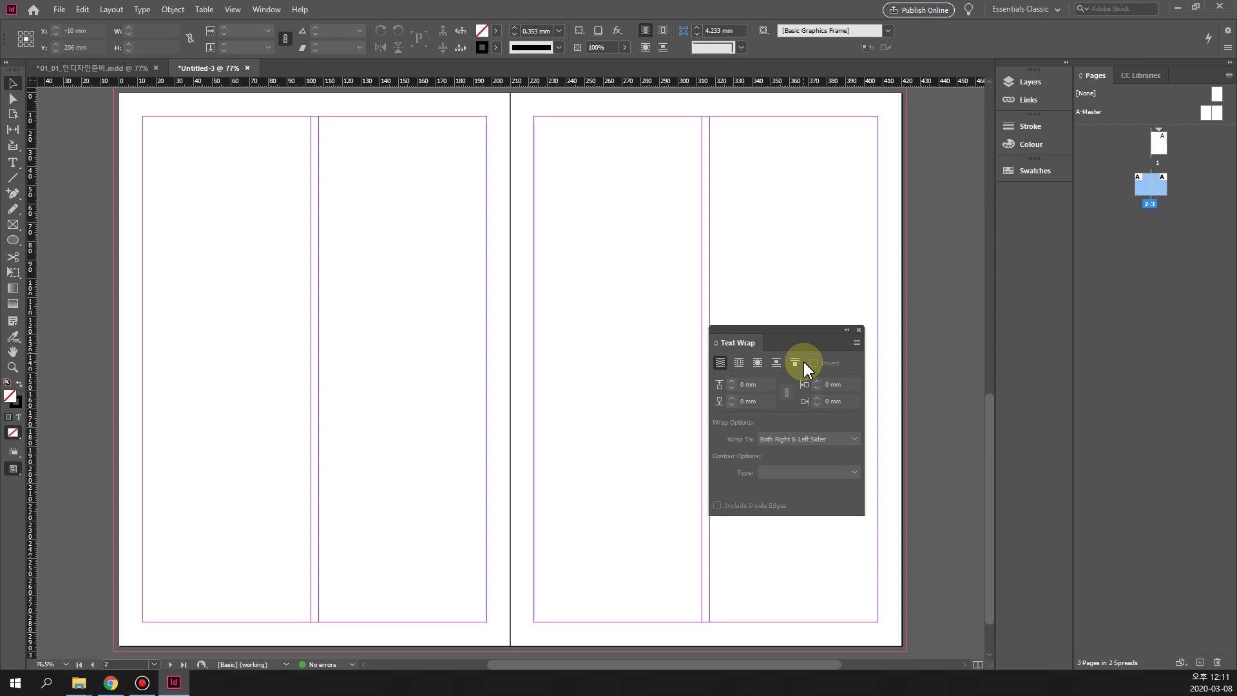
pyautogui.moveTo(782, 340); pyautogui.dragTo(1019, 192)
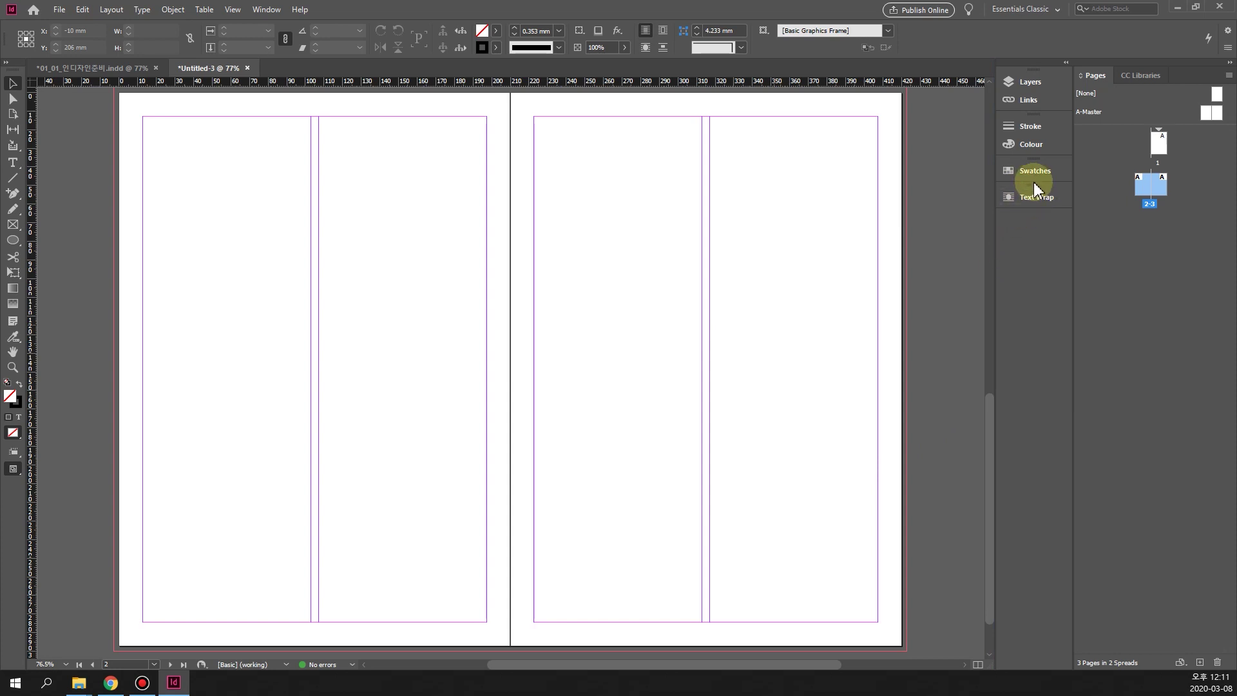
pyautogui.moveTo(1036, 192); pyautogui.dragTo(935, 195)
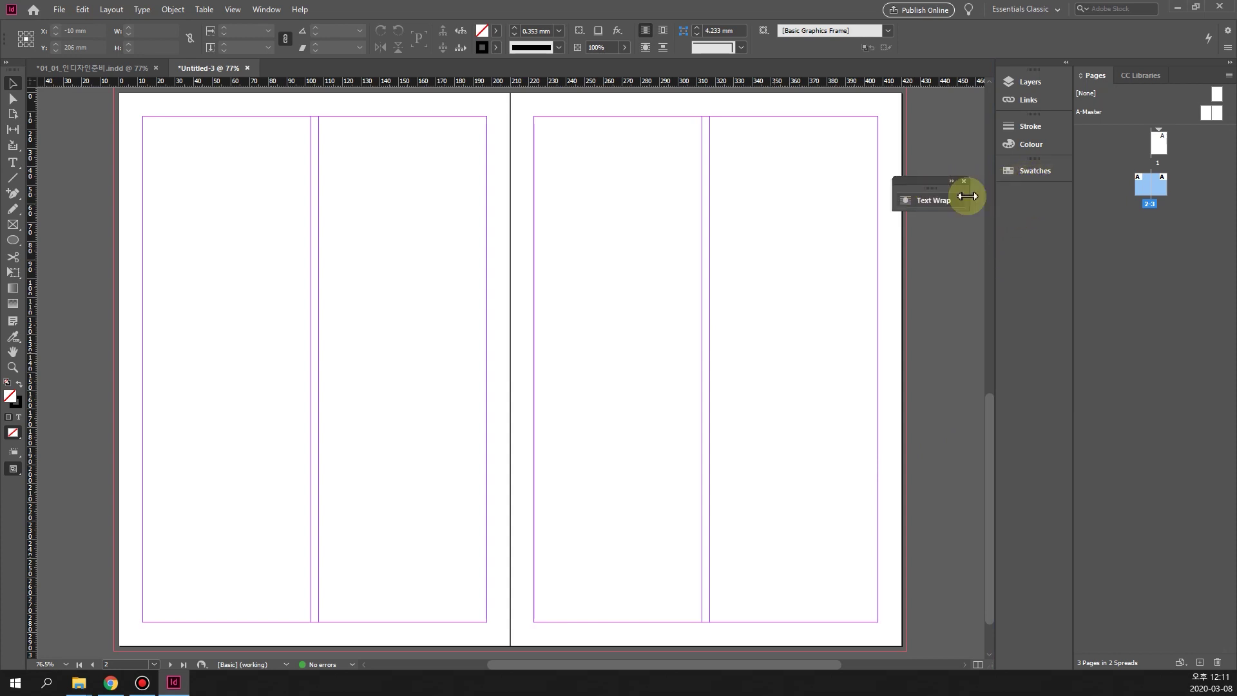
pyautogui.click(964, 181)
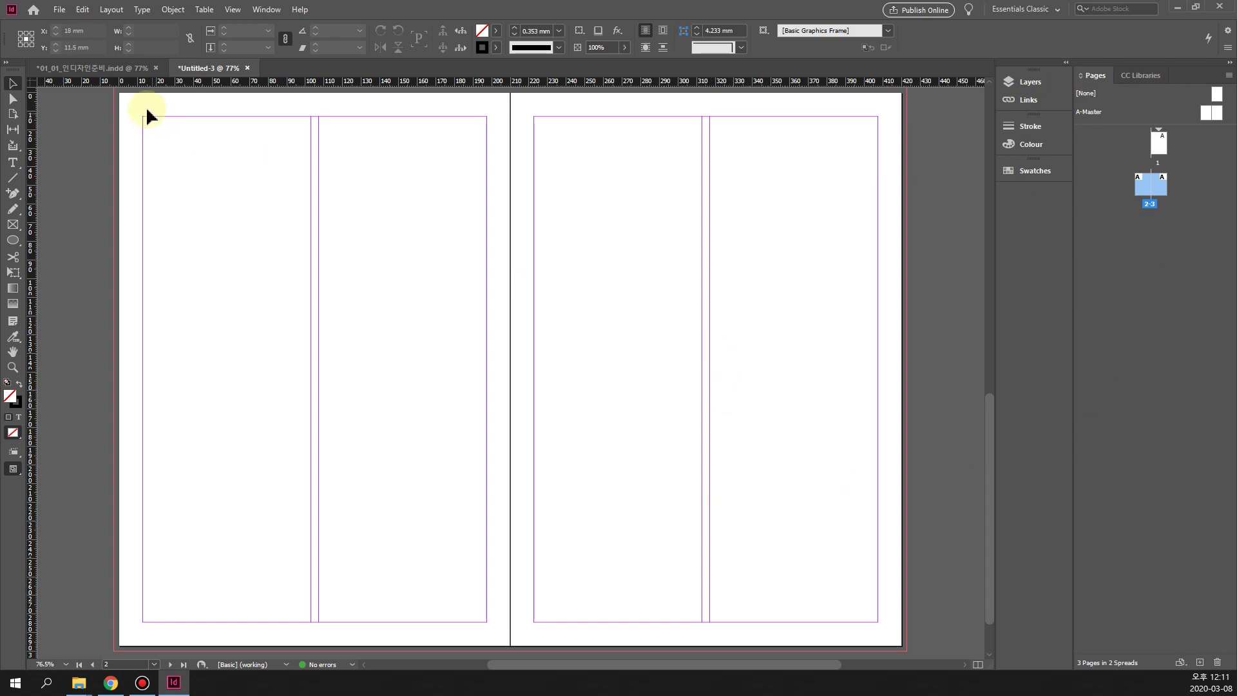
# Switch to the document 01_01_인디자인준비.indd and read its cover page and the 강의 방향 spread on pages 2-3
pyautogui.click(83, 68)
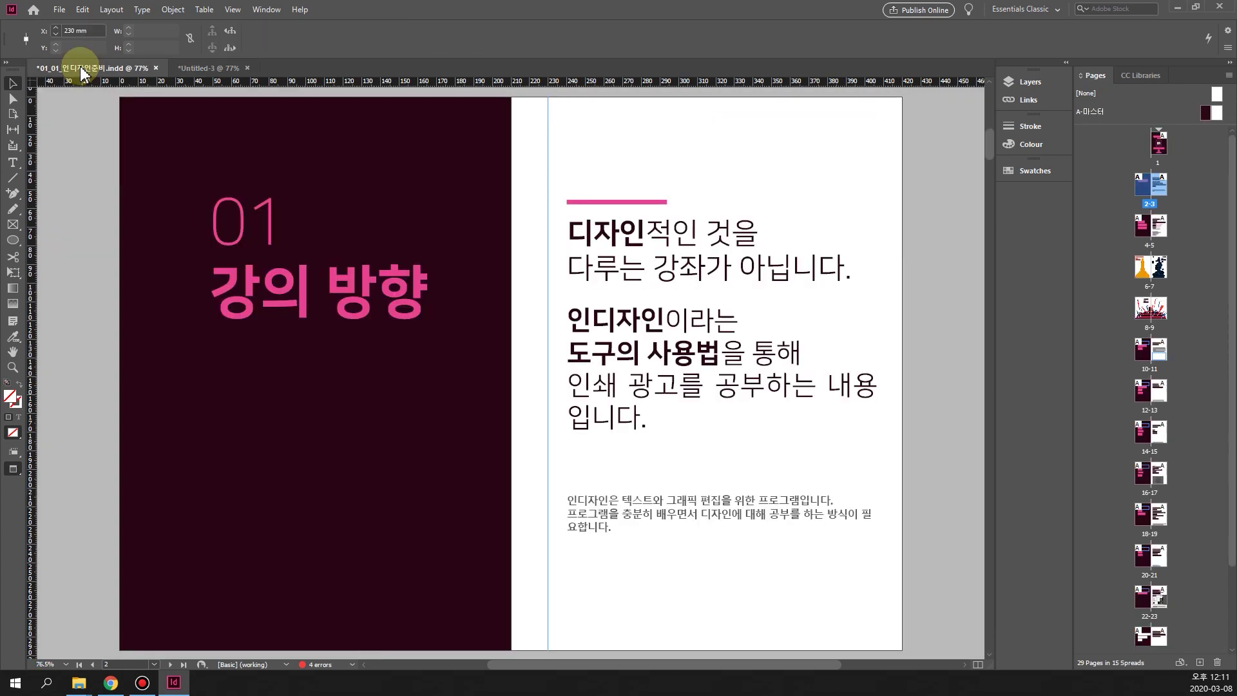
pyautogui.moveTo(994, 150); pyautogui.dragTo(990, 90)
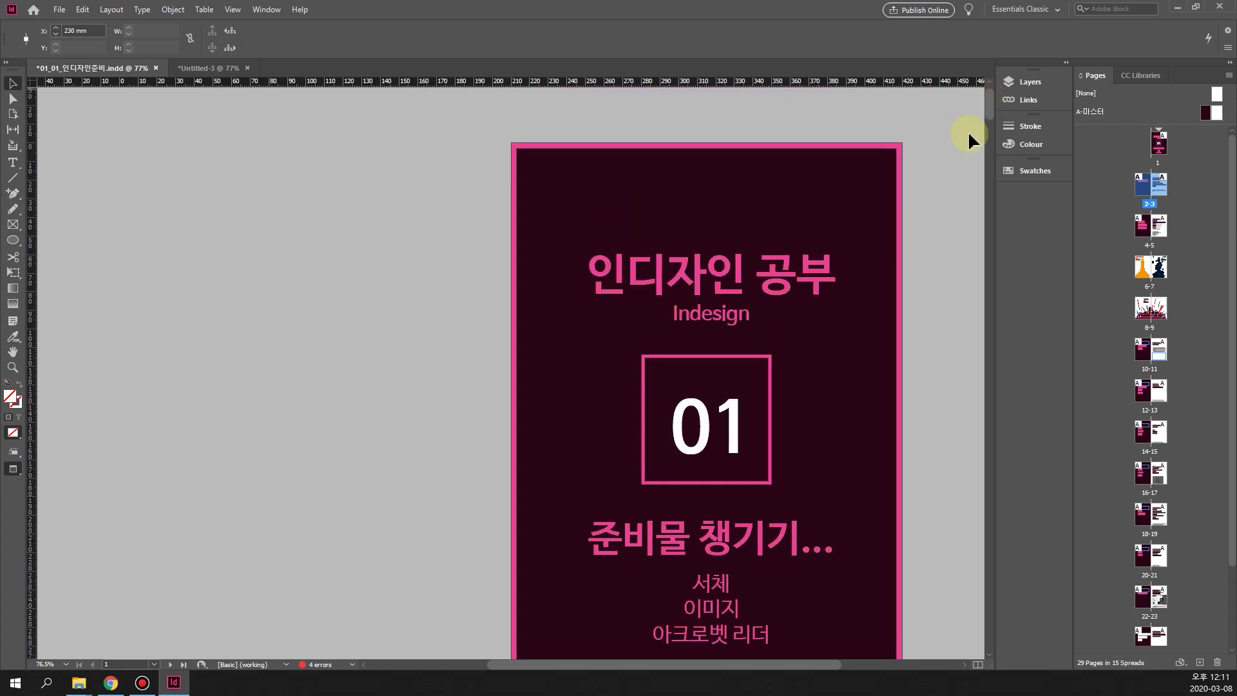
pyautogui.scroll(-1, 873, 435)
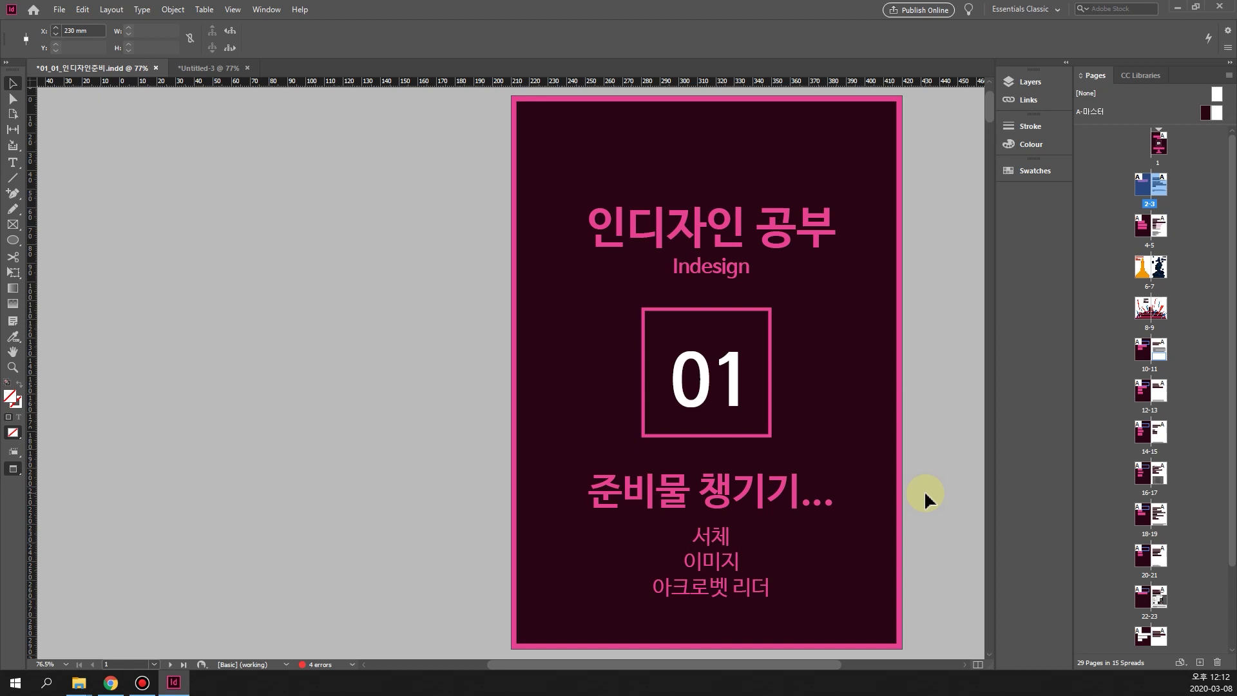
pyautogui.scroll(-8, 924, 490)
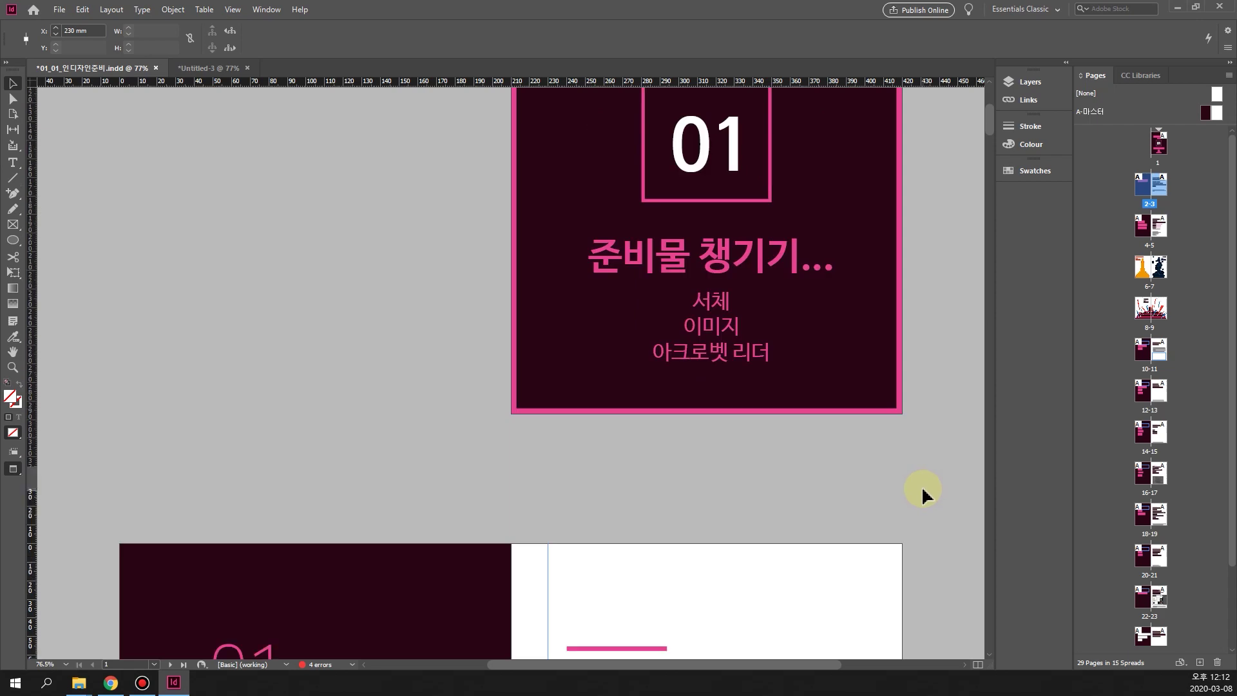
pyautogui.scroll(-3, 909, 455)
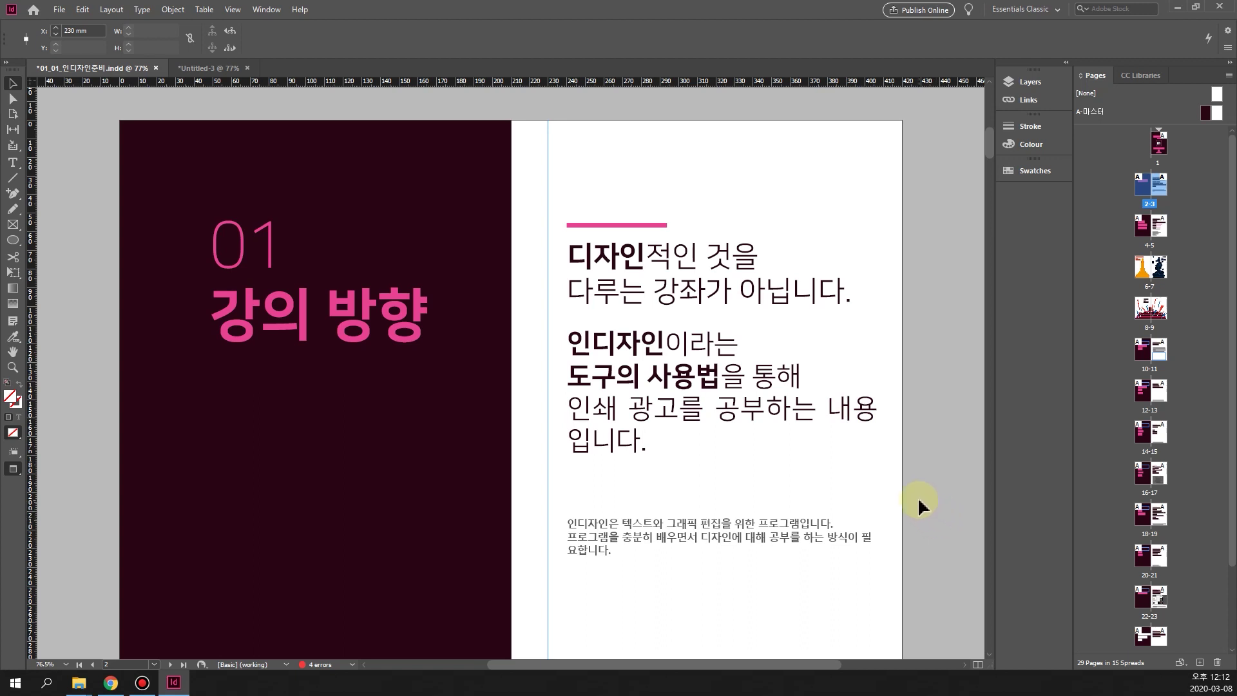
pyautogui.scroll(-1, 922, 506)
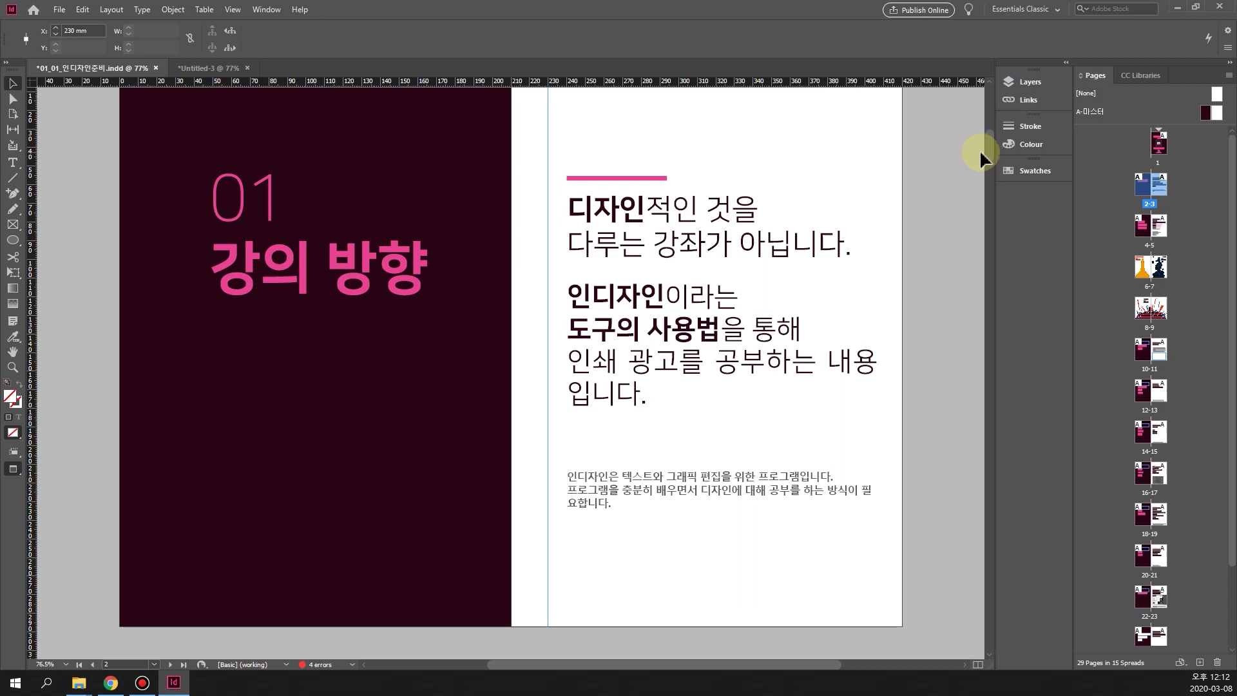
pyautogui.scroll(2, 993, 156)
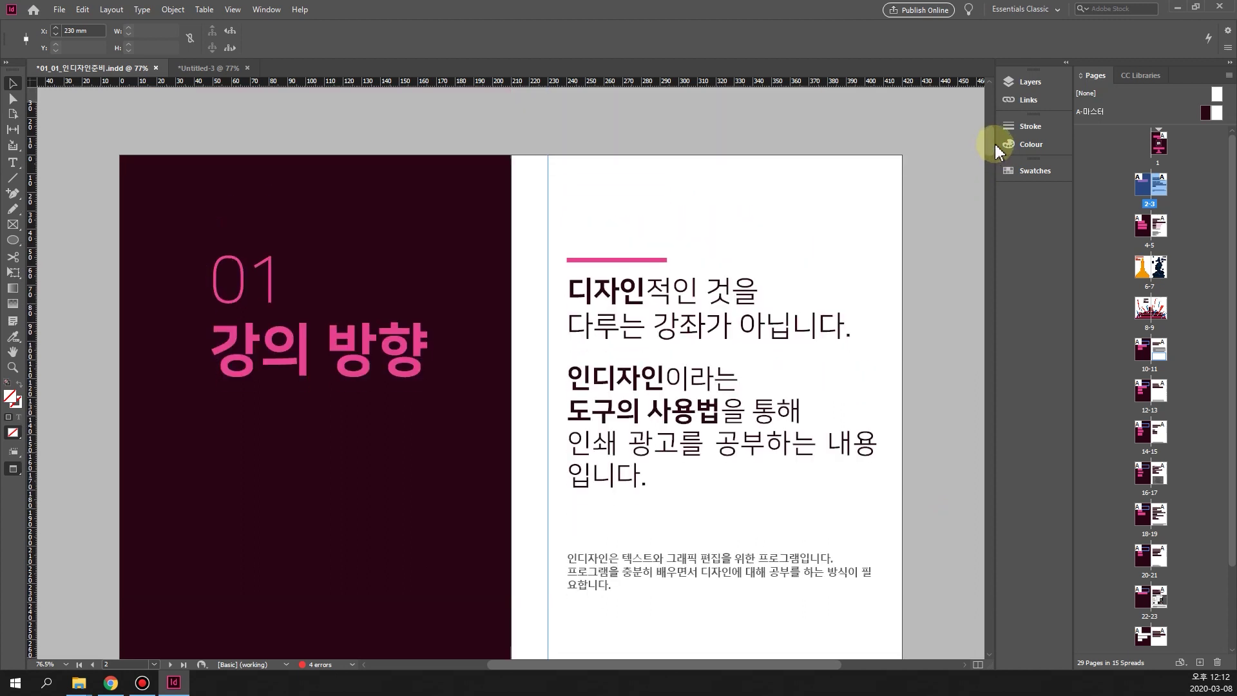
pyautogui.scroll(-2, 997, 148)
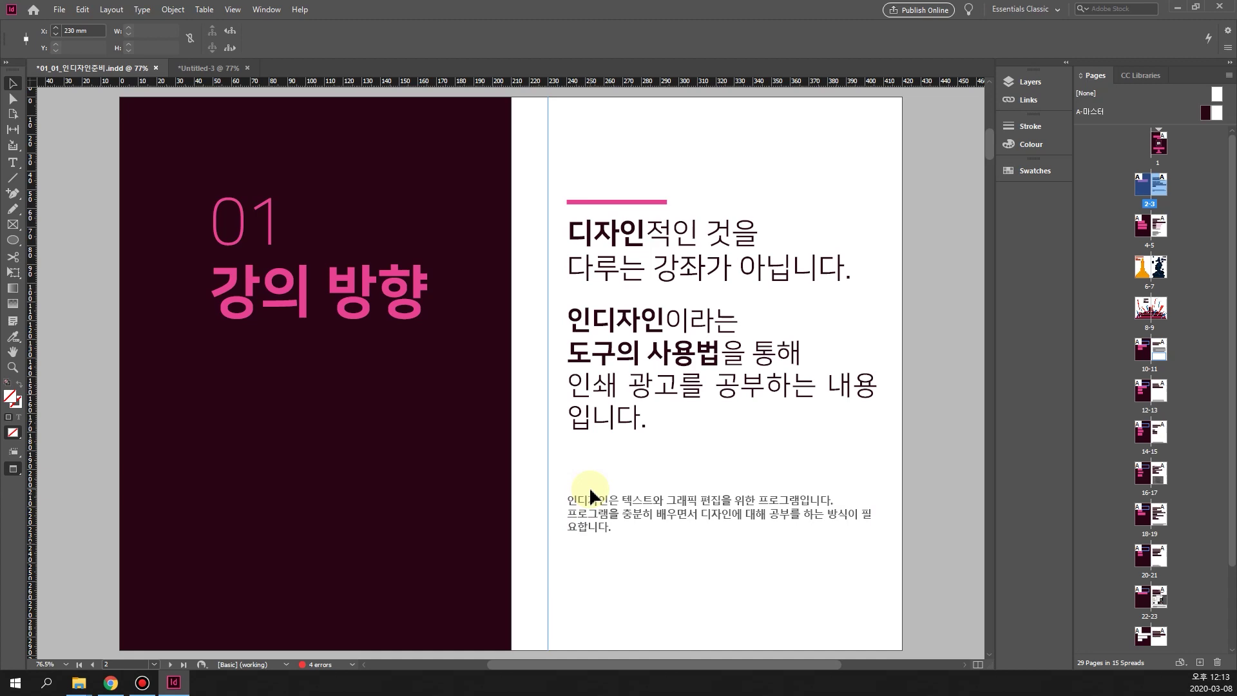
# Read the Photoshop, Illustrator and InDesign comparison on pages 4-5 and the usage-ratio illustrations on pages 6-7
pyautogui.scroll(-3, 617, 437)
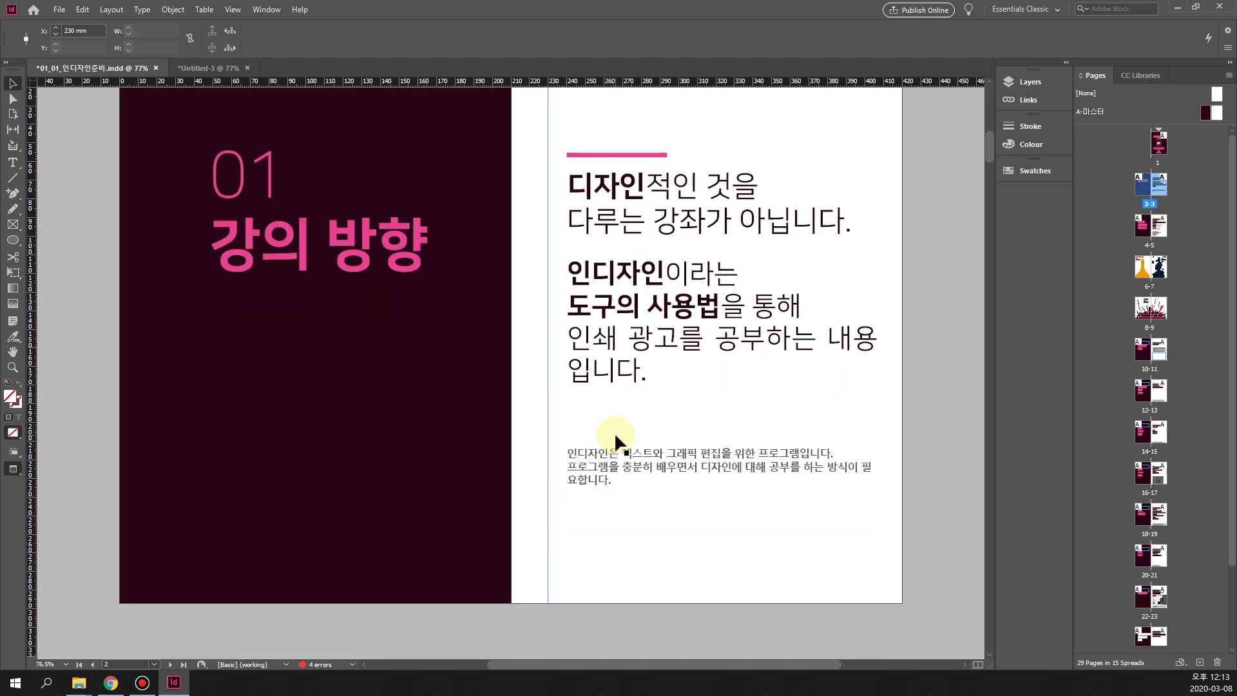
pyautogui.scroll(-8, 614, 427)
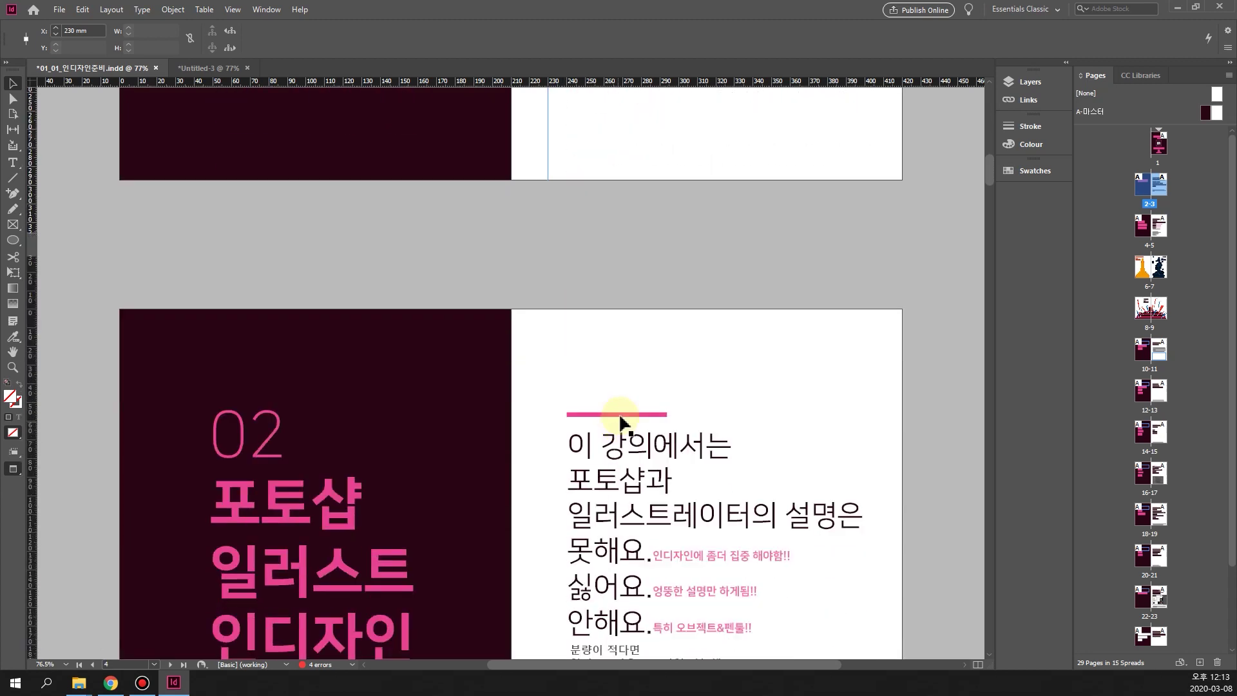
pyautogui.scroll(-3, 622, 415)
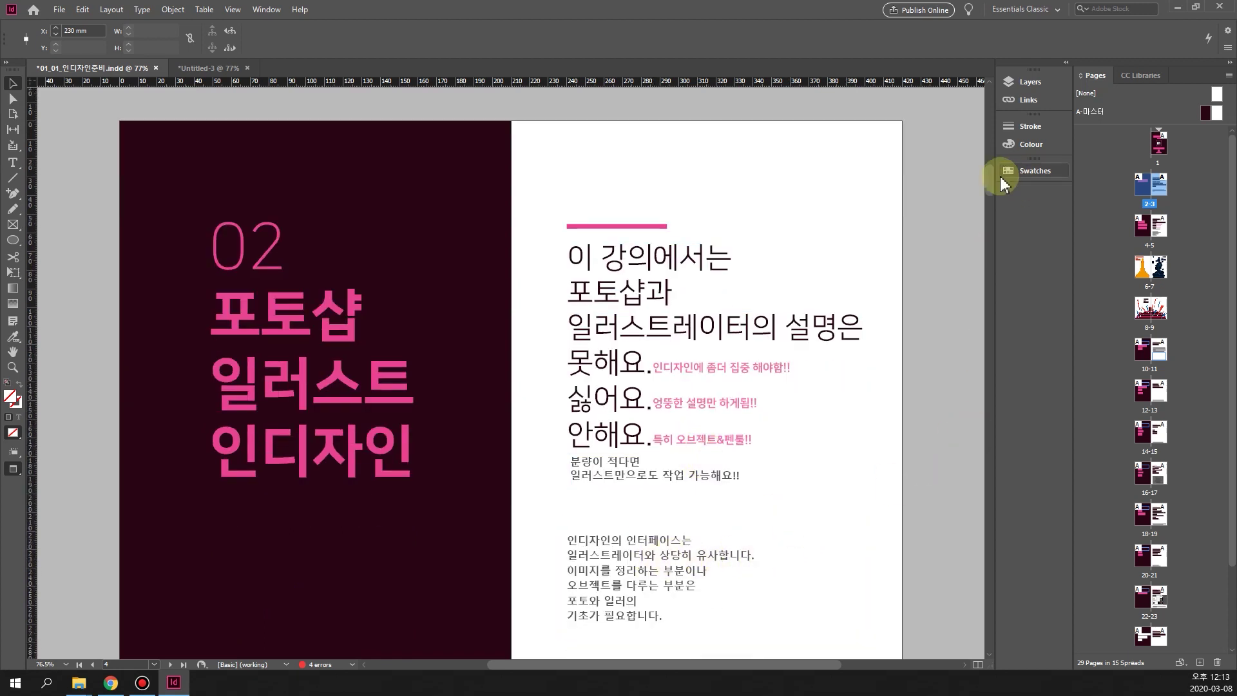
pyautogui.scroll(-1, 992, 187)
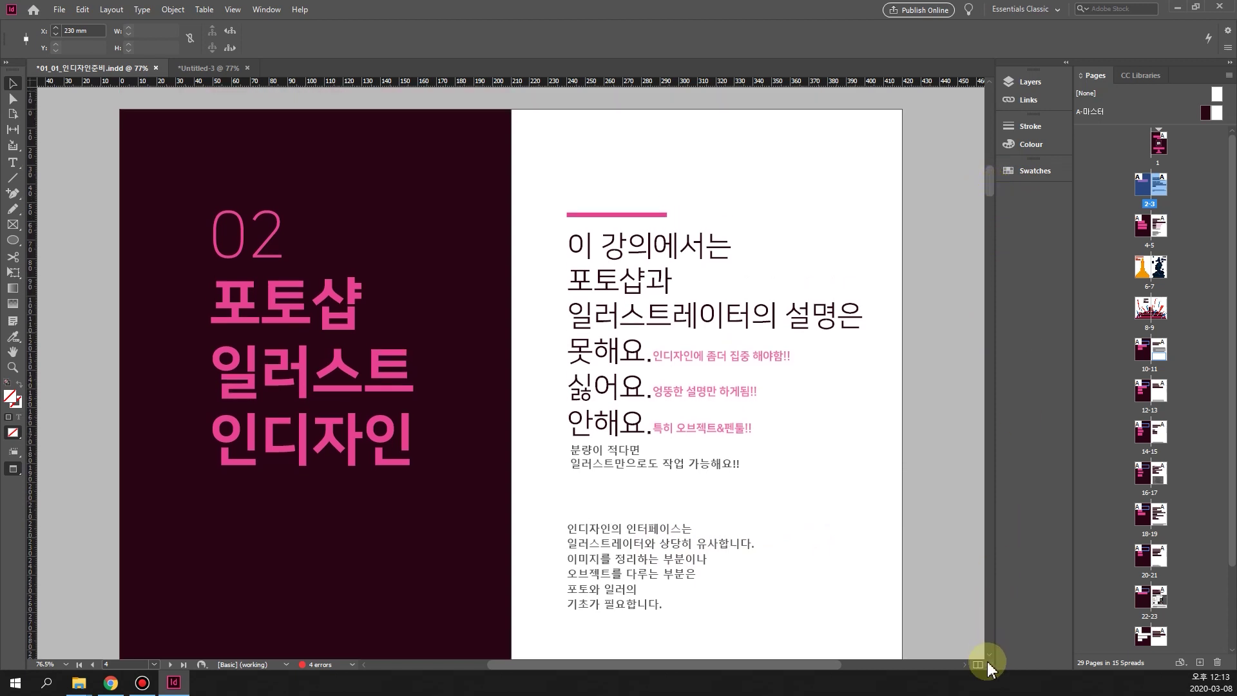
pyautogui.scroll(-3, 989, 653)
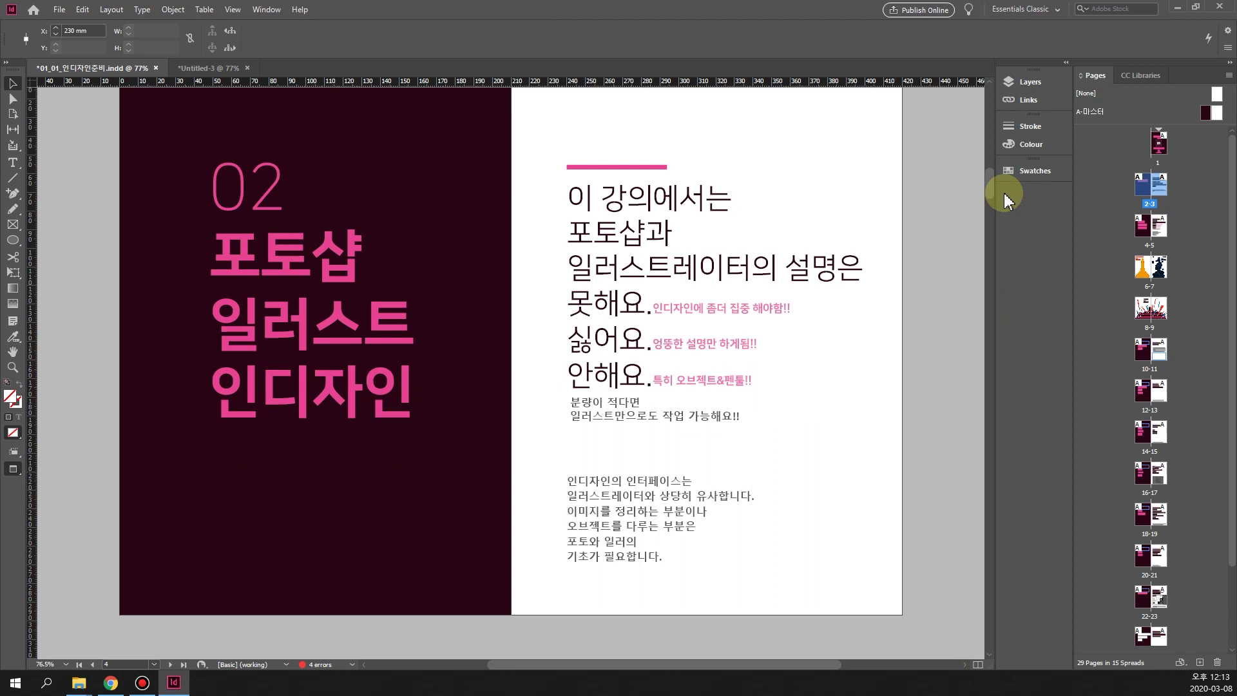
pyautogui.scroll(1, 991, 187)
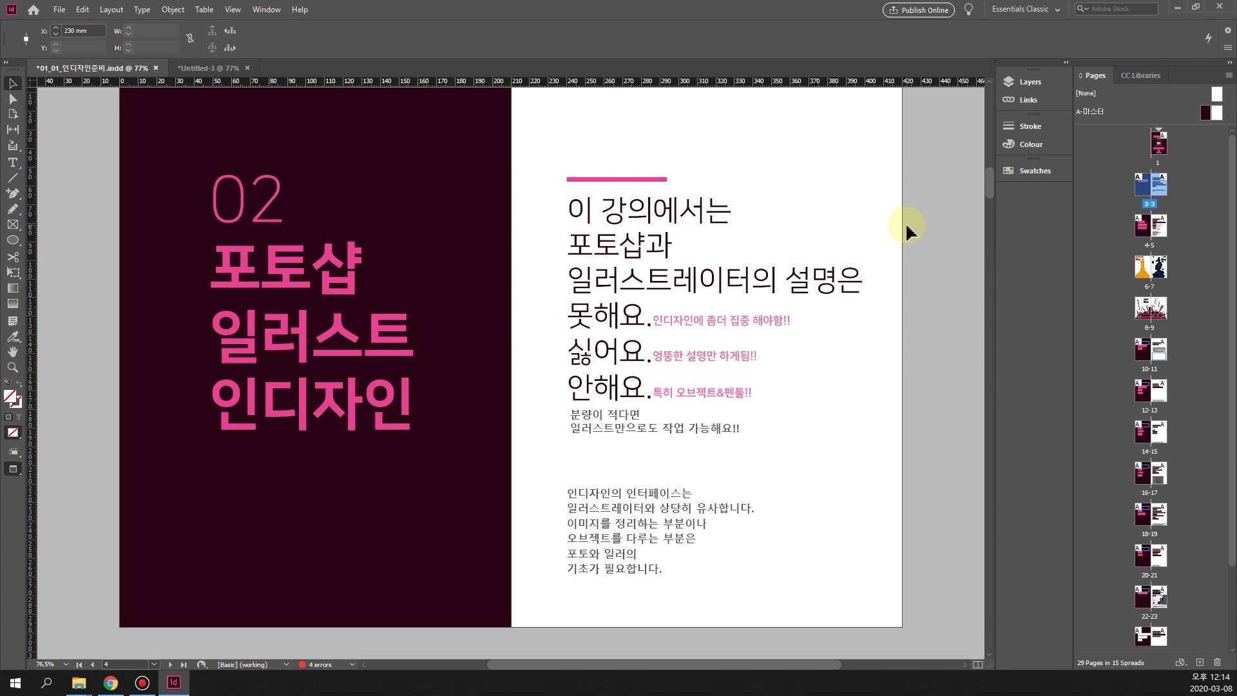
pyautogui.scroll(-5, 905, 229)
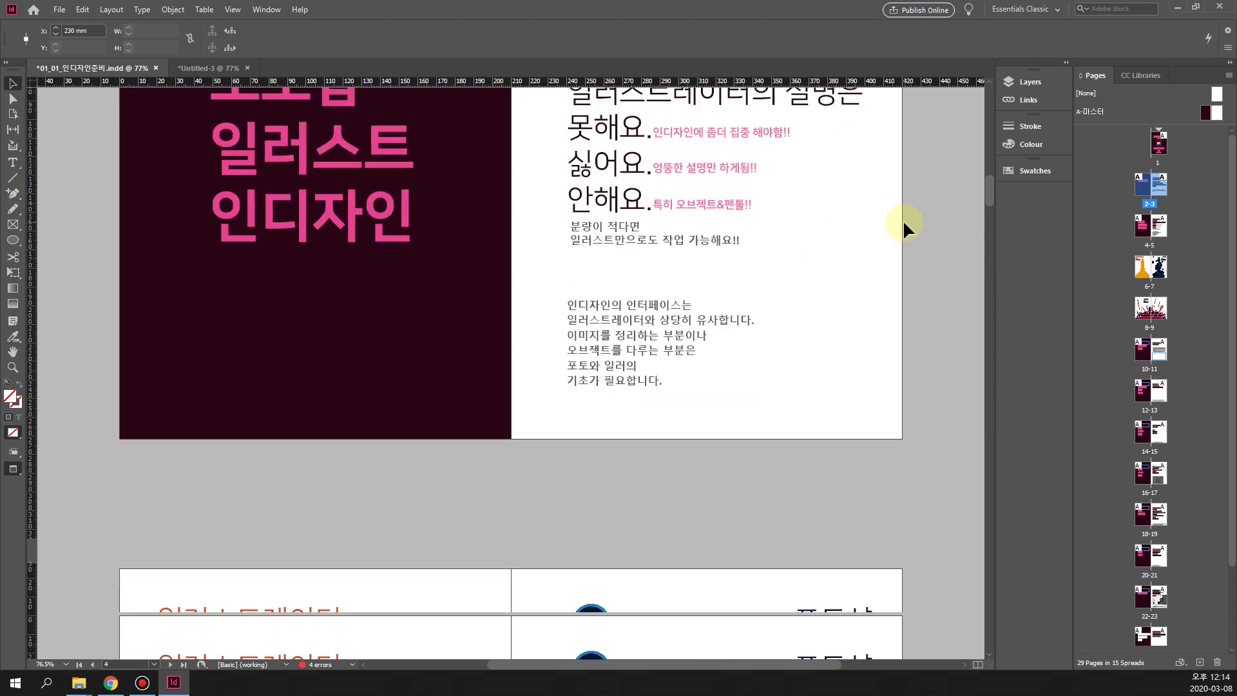
pyautogui.scroll(-6, 905, 229)
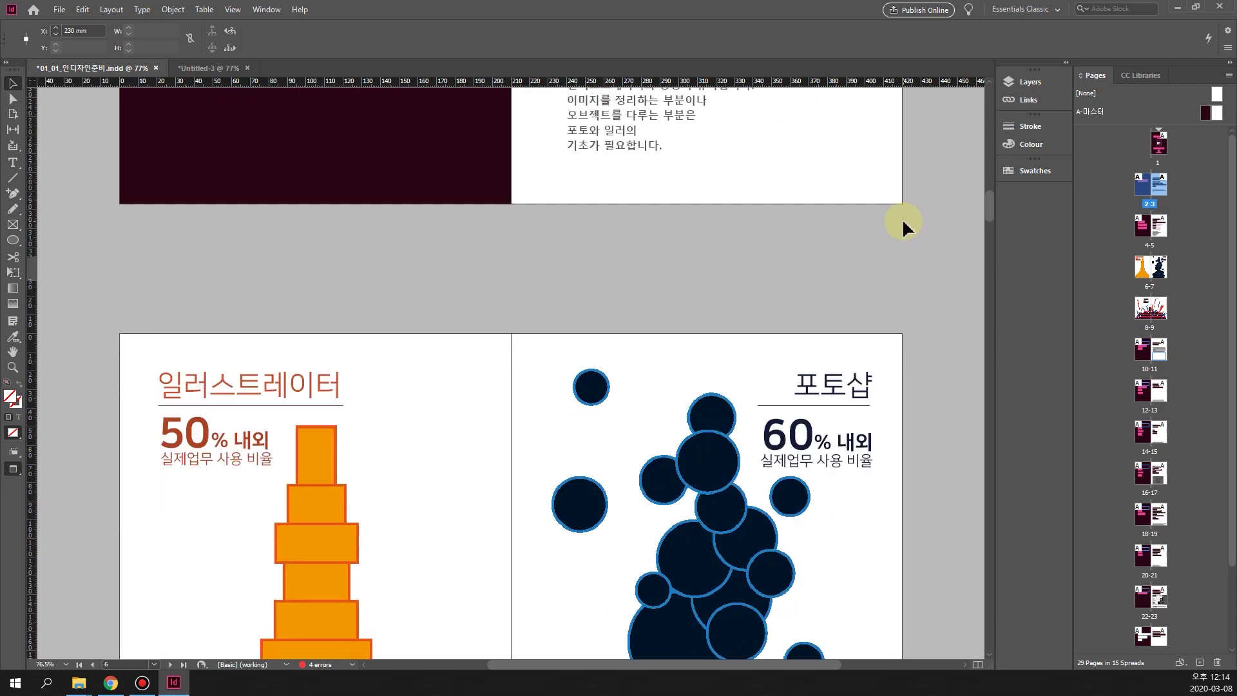
pyautogui.scroll(-3, 904, 227)
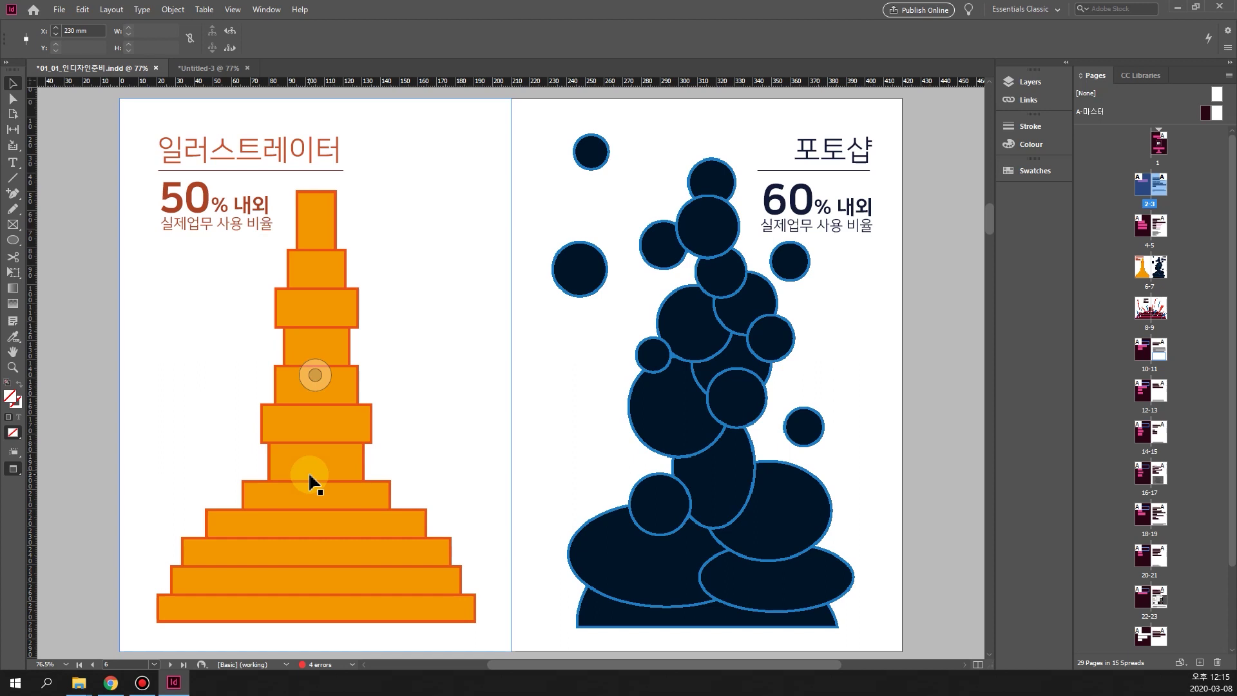
pyautogui.moveTo(989, 215); pyautogui.dragTo(991, 216)
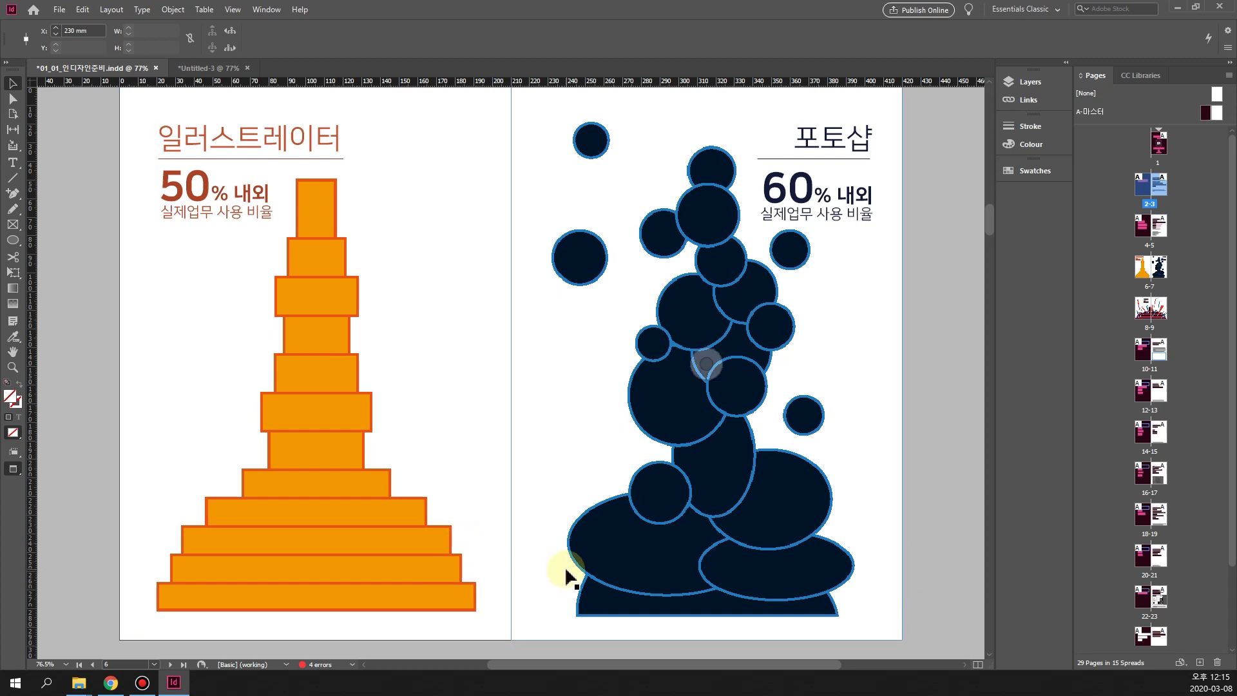
pyautogui.scroll(-2, 565, 567)
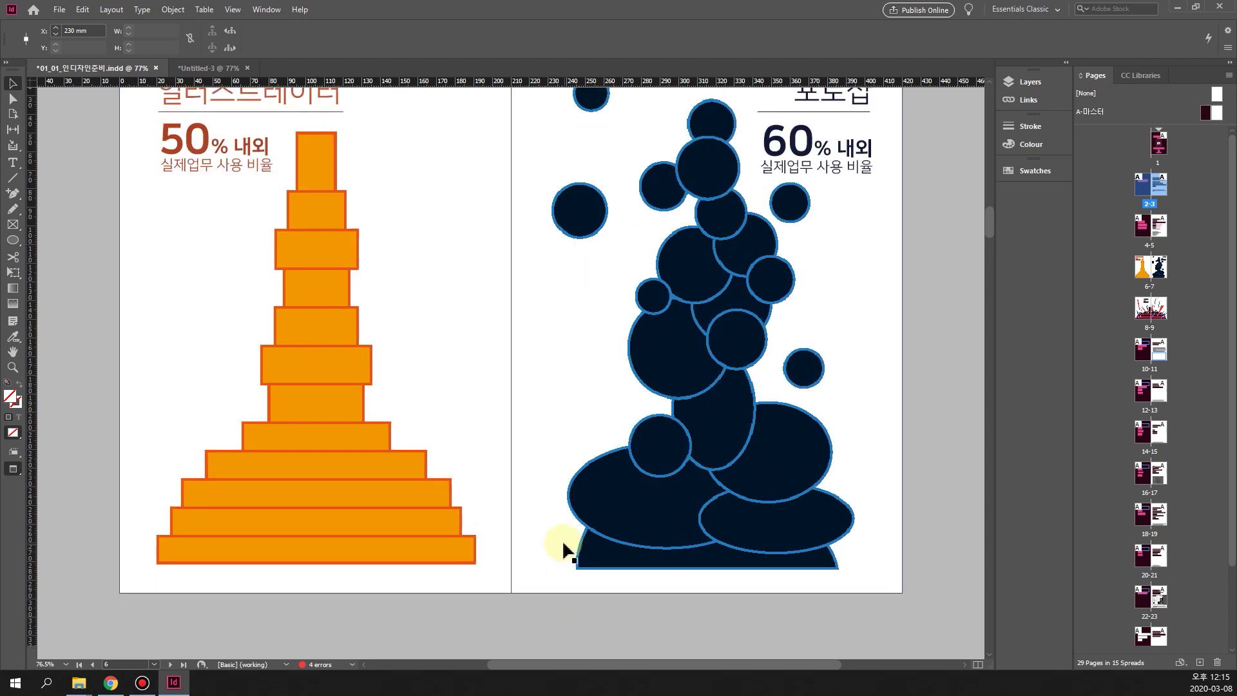
# Read the InDesign usage-ratio illustration on pages 8-9 and the 예제파일 배포 notes on pages 10-11
pyautogui.scroll(-8, 567, 553)
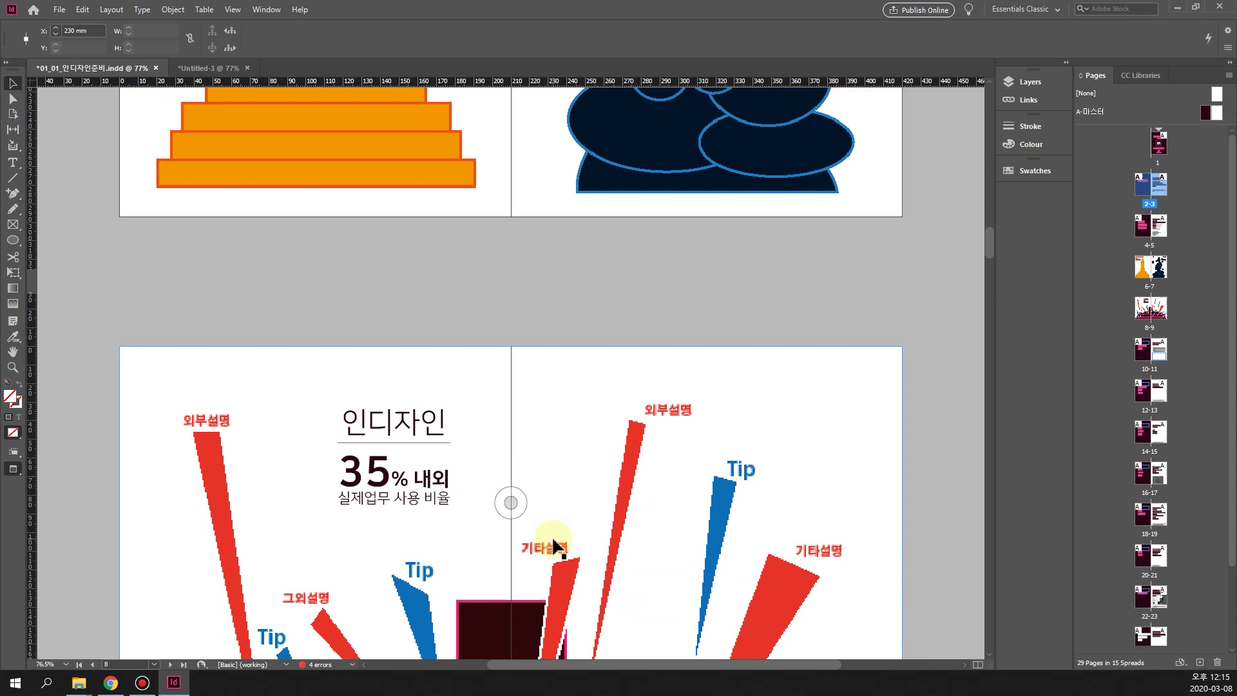
pyautogui.scroll(-5, 553, 544)
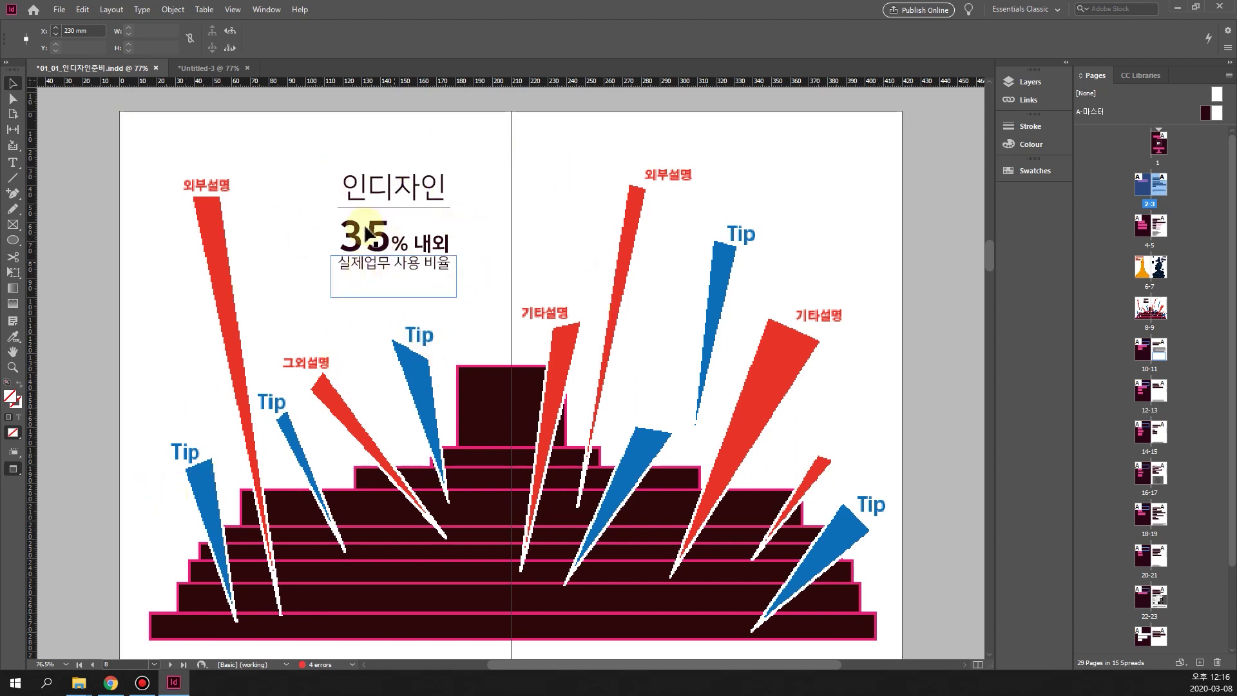
pyautogui.click(796, 469)
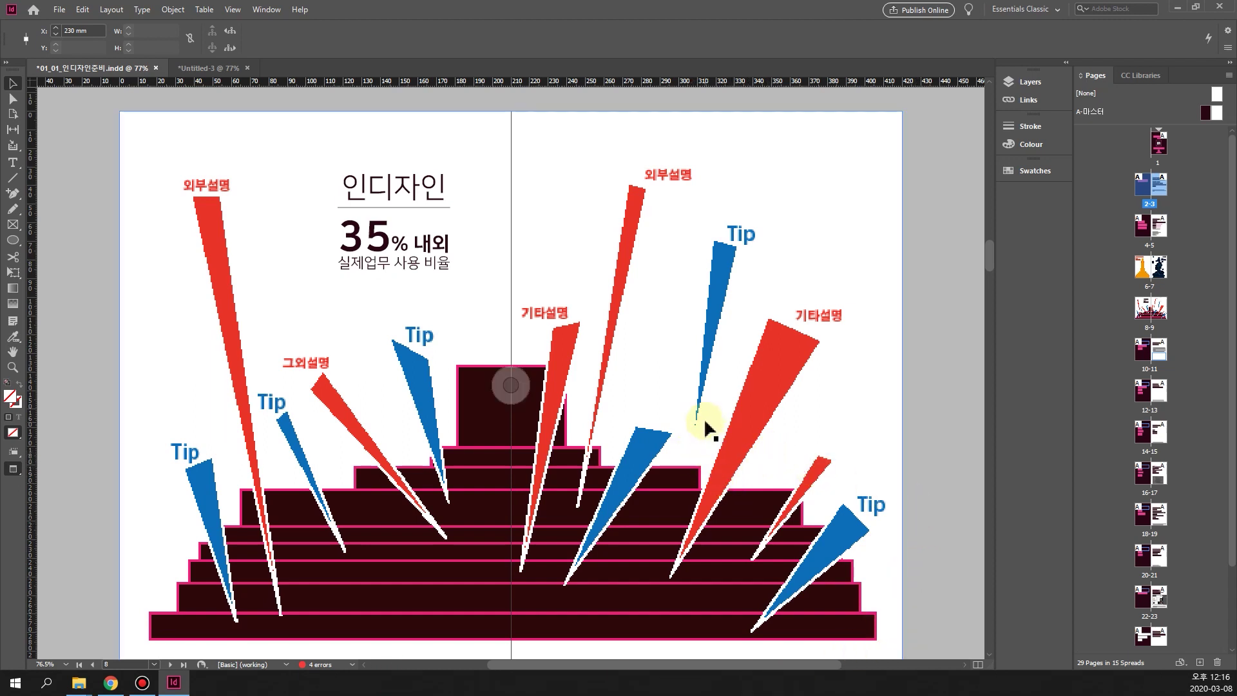
pyautogui.scroll(-3, 701, 418)
pyautogui.scroll(-10, 696, 412)
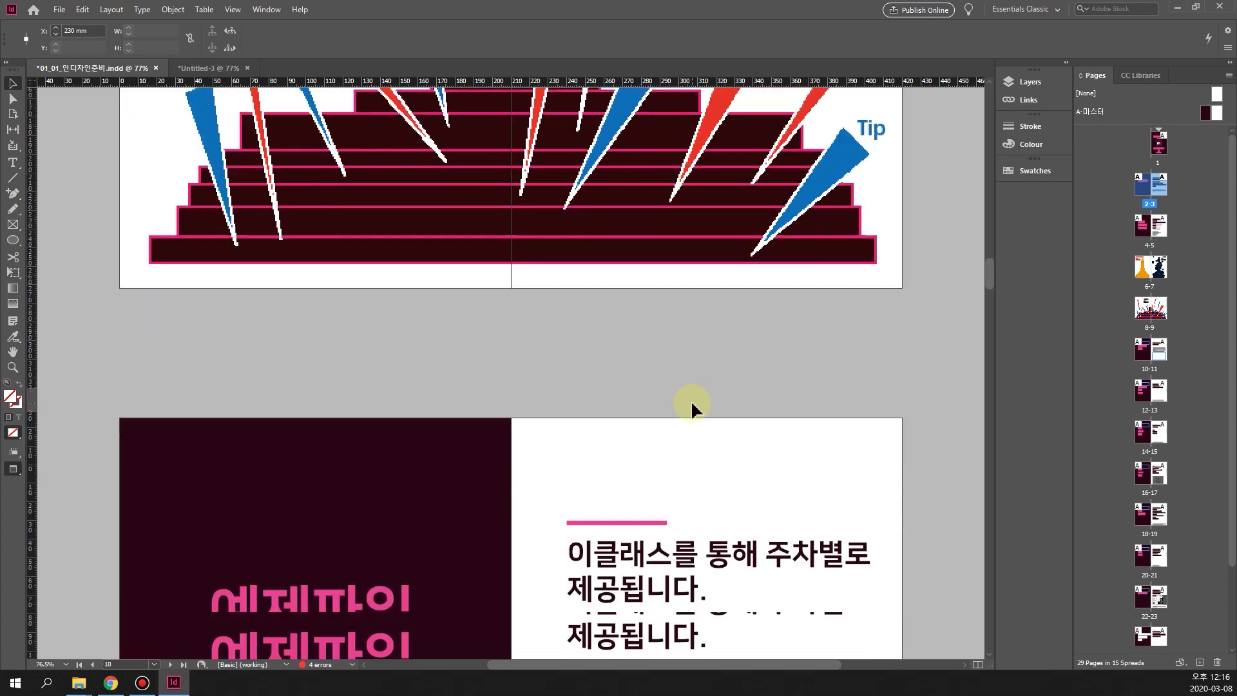
pyautogui.scroll(-2, 693, 409)
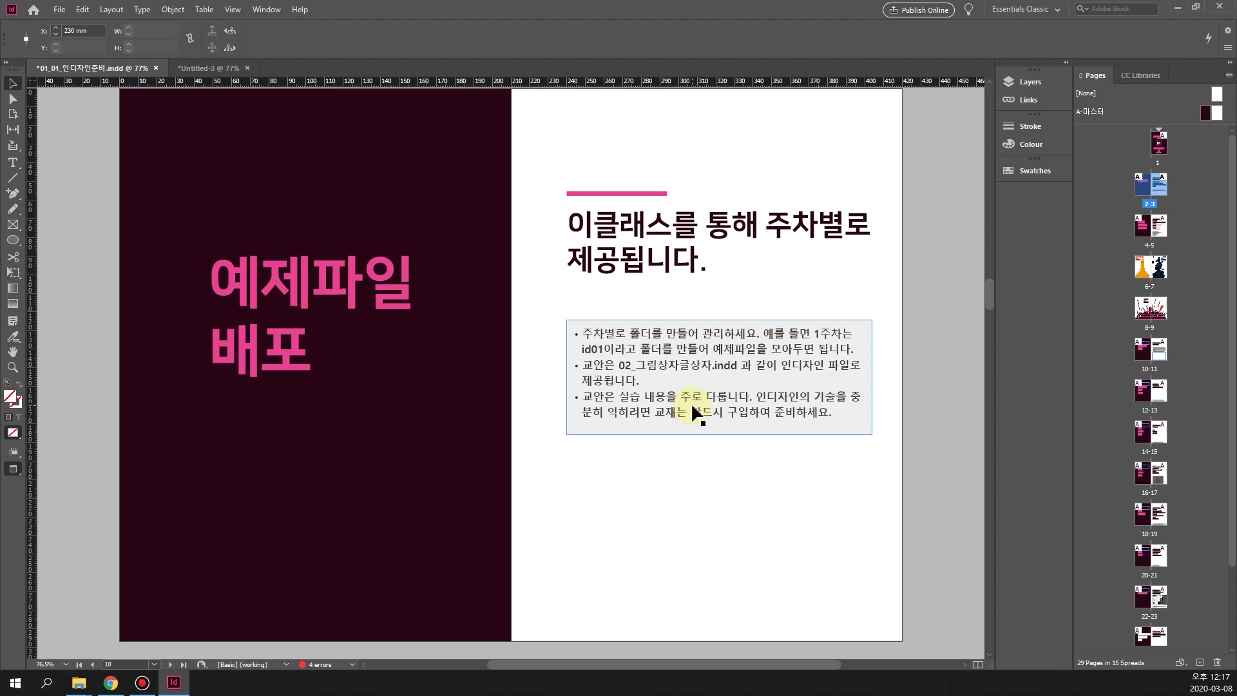
# Read the 예제파일 버전 idml notes on pages 12-13 and the 서체 Font 설치 spread on pages 14-15
pyautogui.scroll(-6, 714, 434)
pyautogui.scroll(-6, 719, 438)
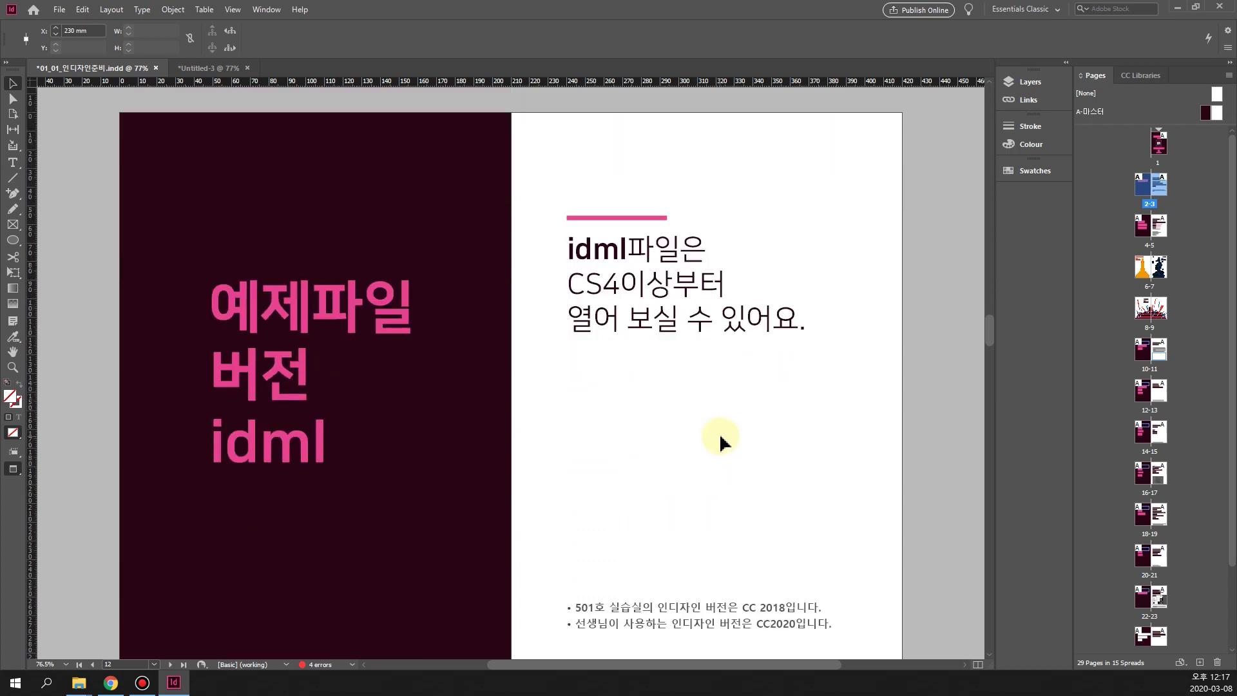
pyautogui.scroll(-1, 721, 433)
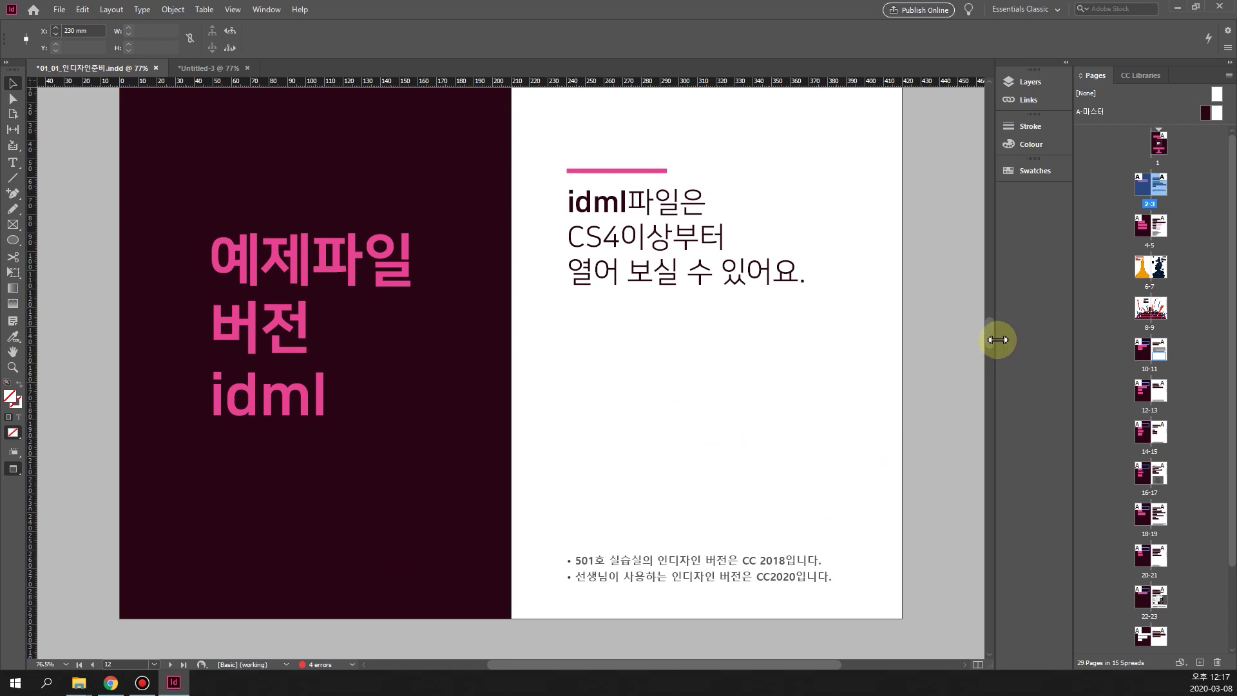
pyautogui.scroll(1, 987, 339)
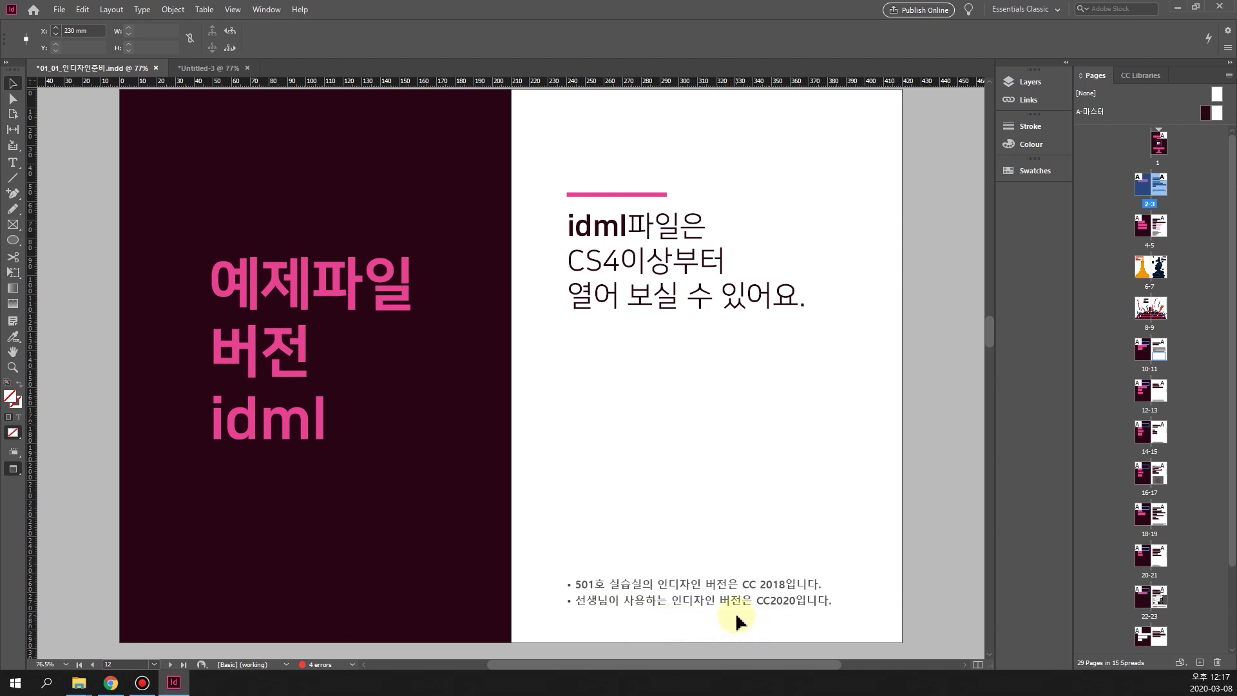
pyautogui.scroll(-2, 735, 609)
pyautogui.scroll(-5, 728, 590)
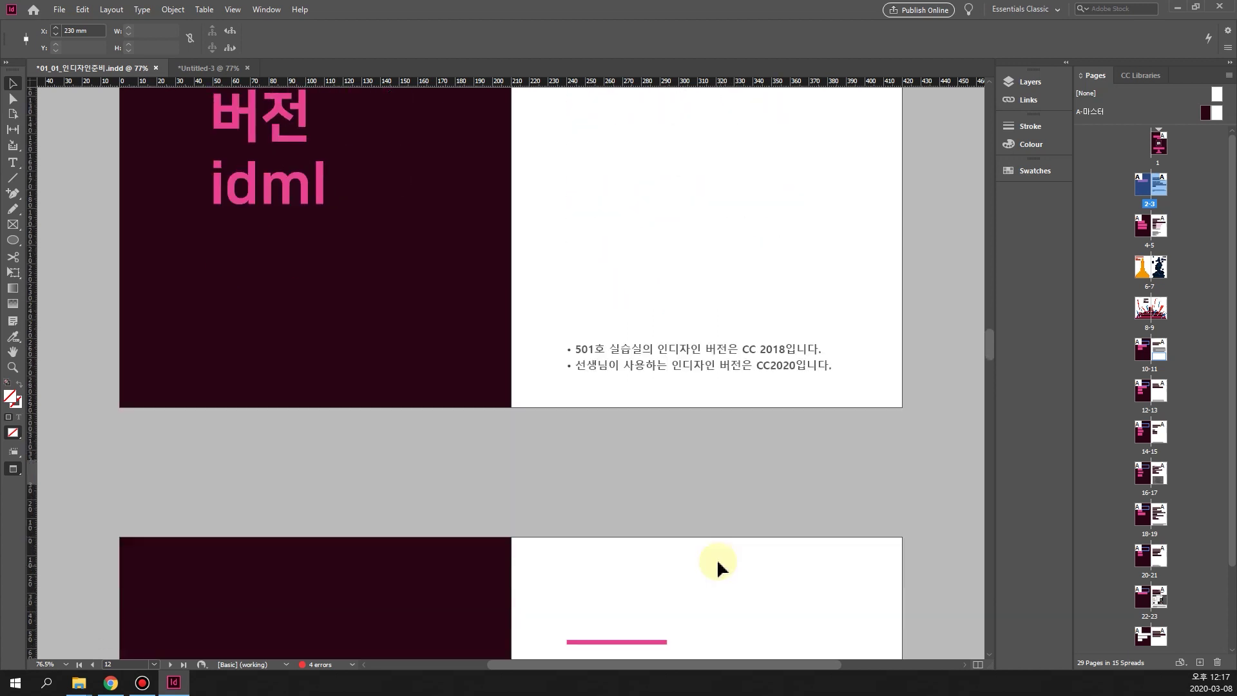
pyautogui.scroll(-6, 717, 568)
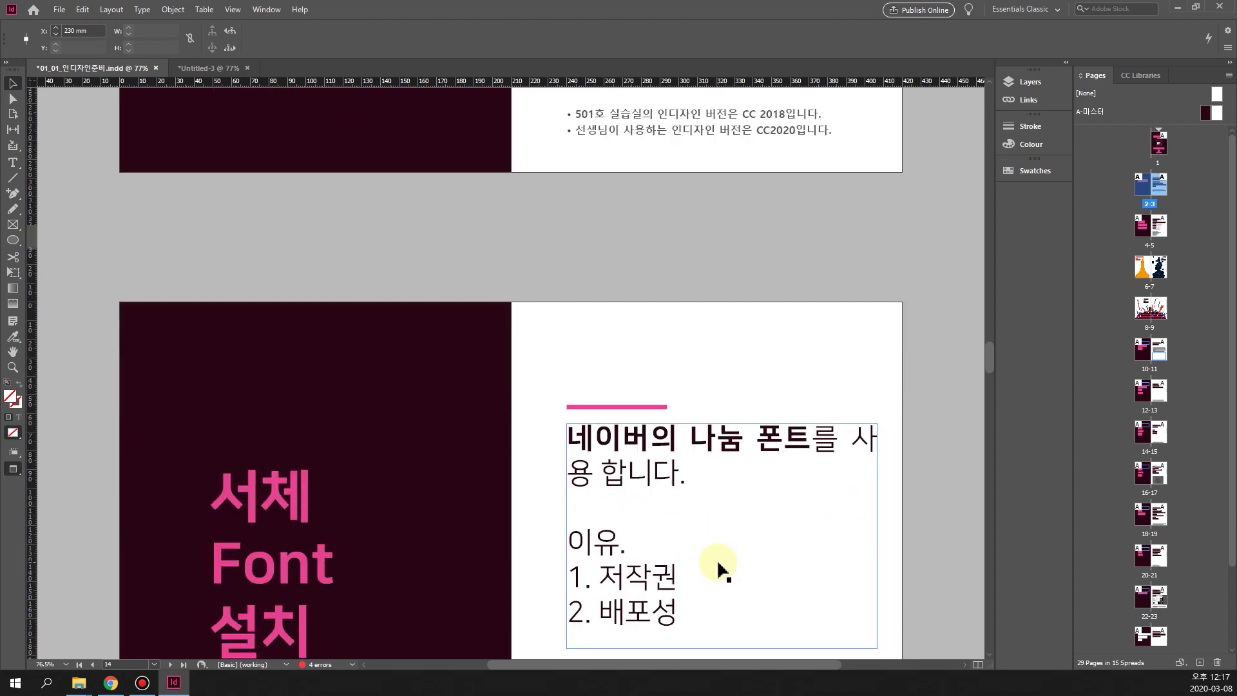
pyautogui.scroll(-2, 722, 569)
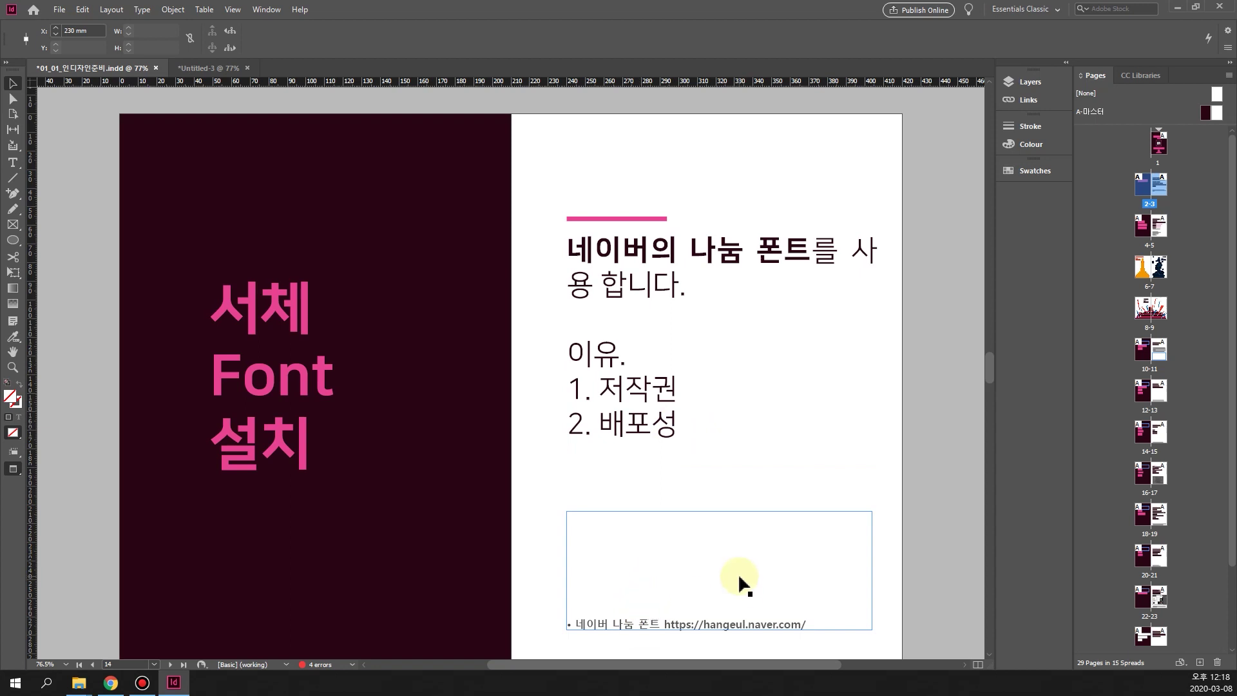
pyautogui.scroll(-1, 741, 580)
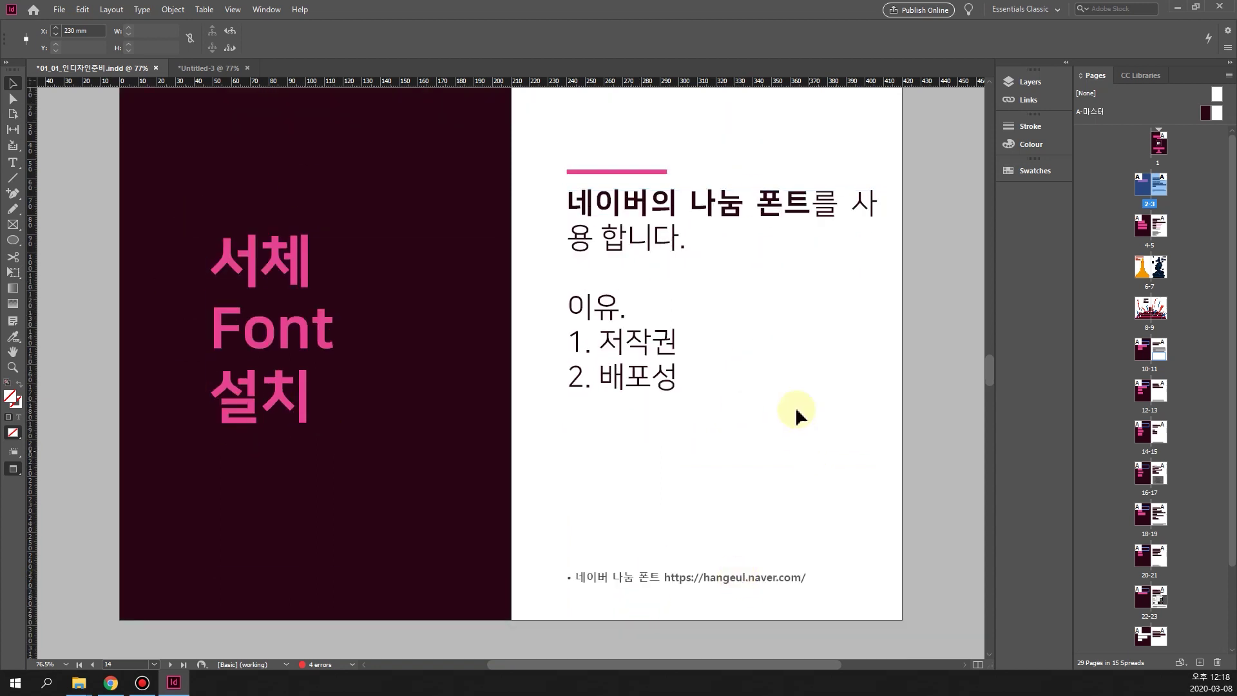
# Read the 서체 Font 찾기 spread on pages 16-17 and the 그림 Image sources on pages 18-19
pyautogui.scroll(-2, 825, 490)
pyautogui.scroll(-9, 825, 477)
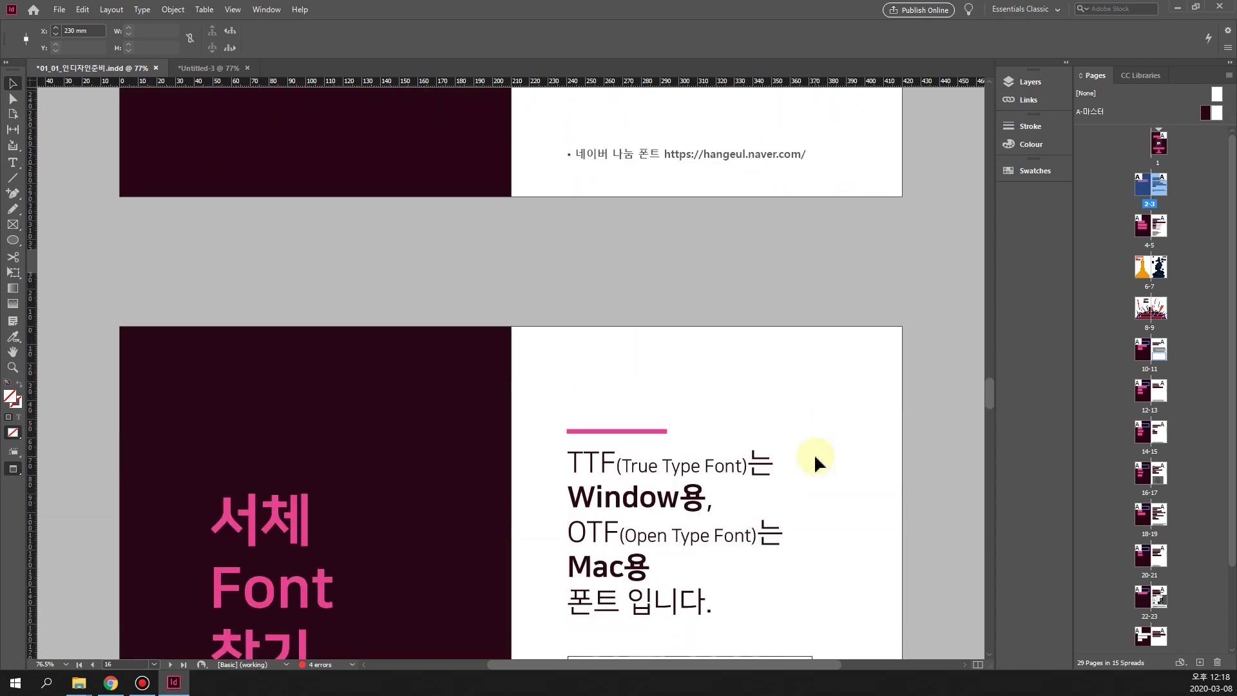
pyautogui.scroll(-3, 815, 463)
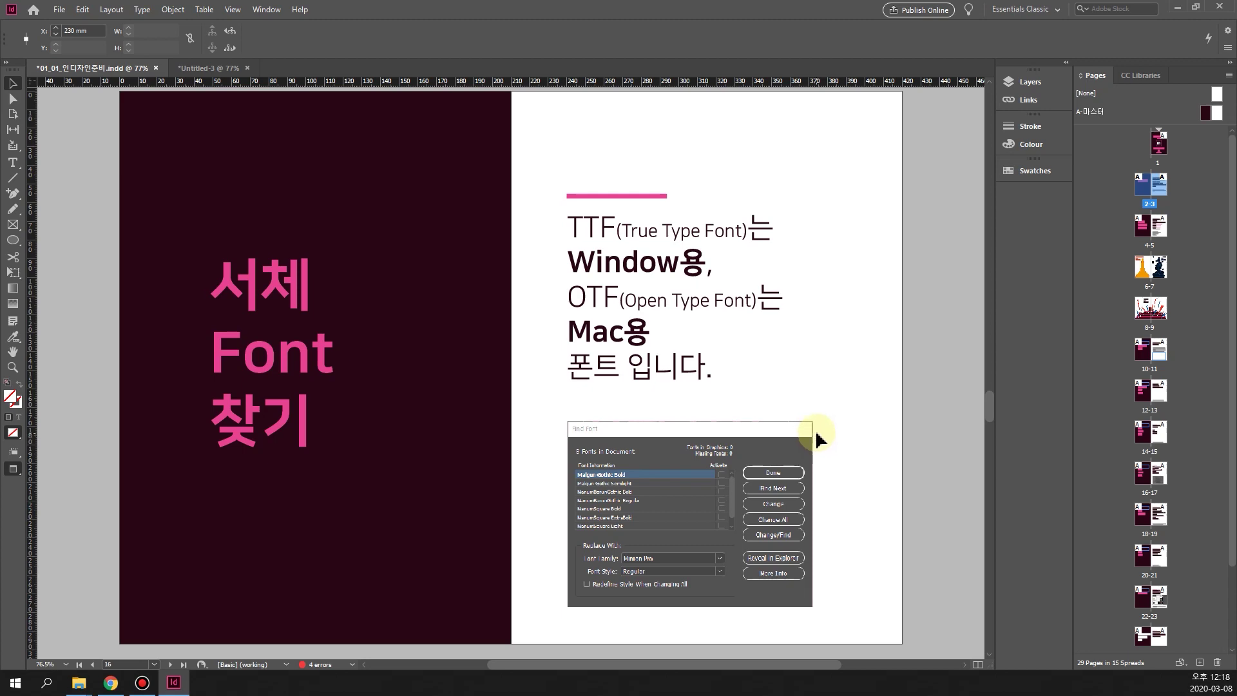
pyautogui.scroll(-5, 821, 445)
pyautogui.scroll(-5, 817, 438)
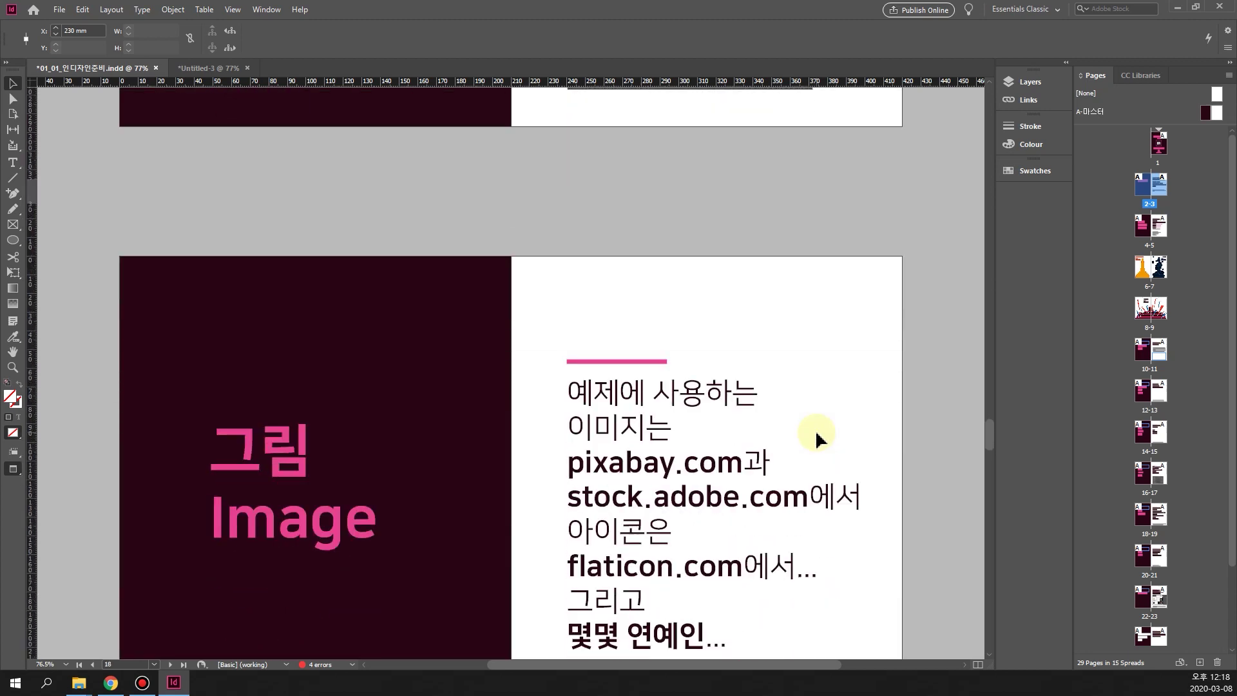
pyautogui.scroll(-1, 817, 438)
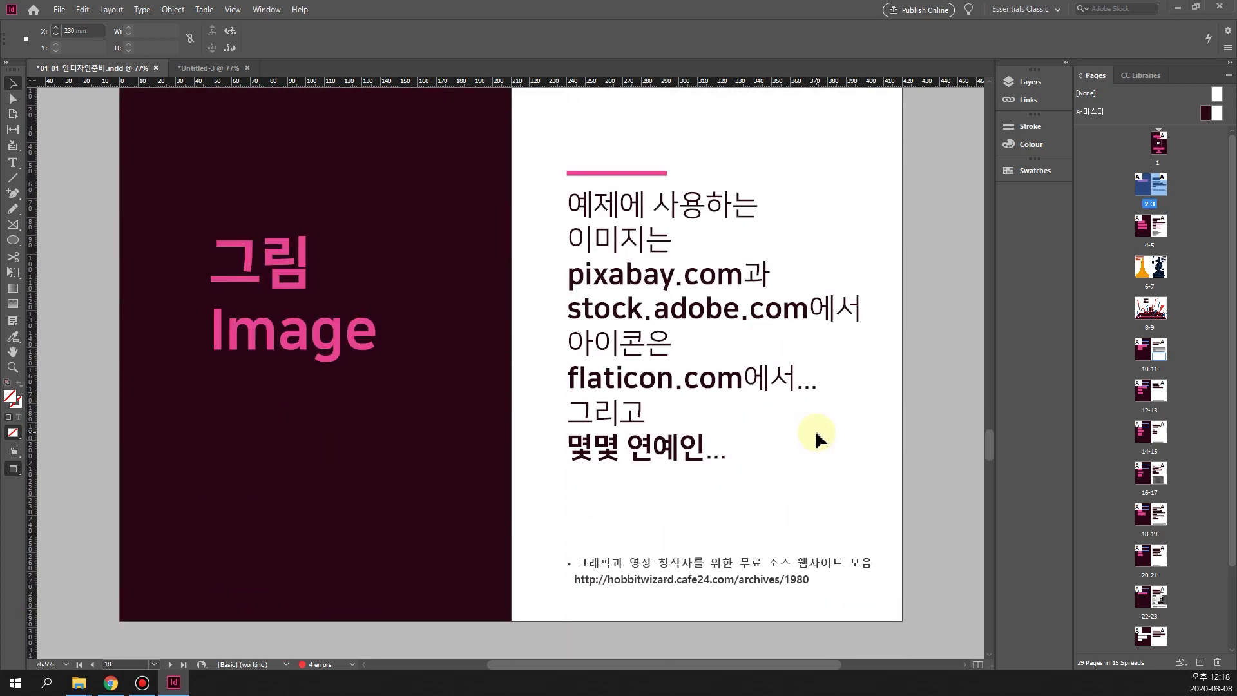
pyautogui.scroll(1, 818, 438)
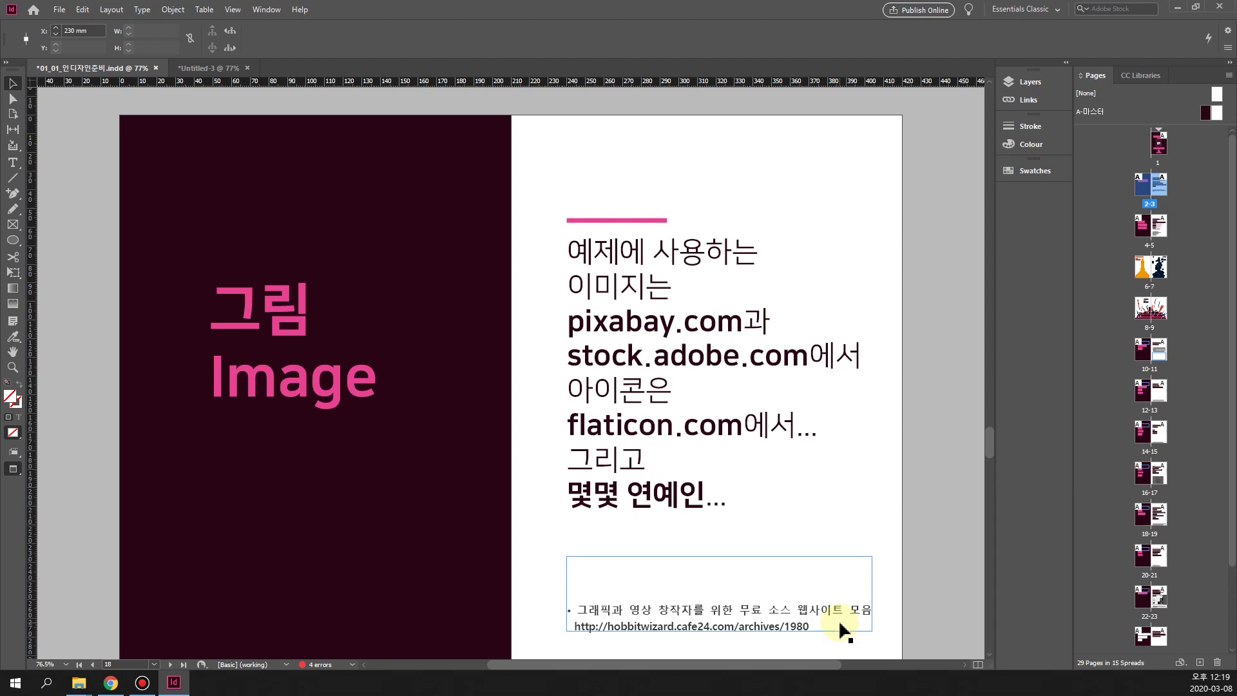
pyautogui.scroll(-1, 830, 609)
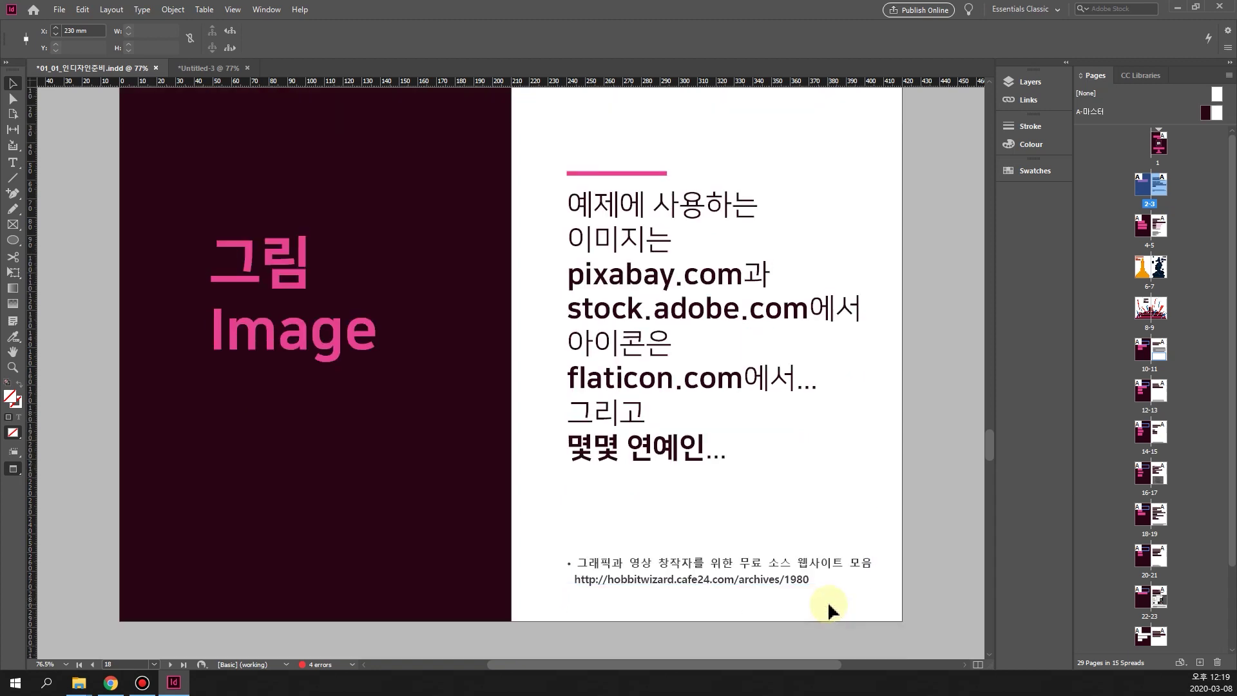
# Read the 출력 PDF spread on pages 20-21, including its Acrobat Reader text frame and the download link note
pyautogui.scroll(-5, 830, 609)
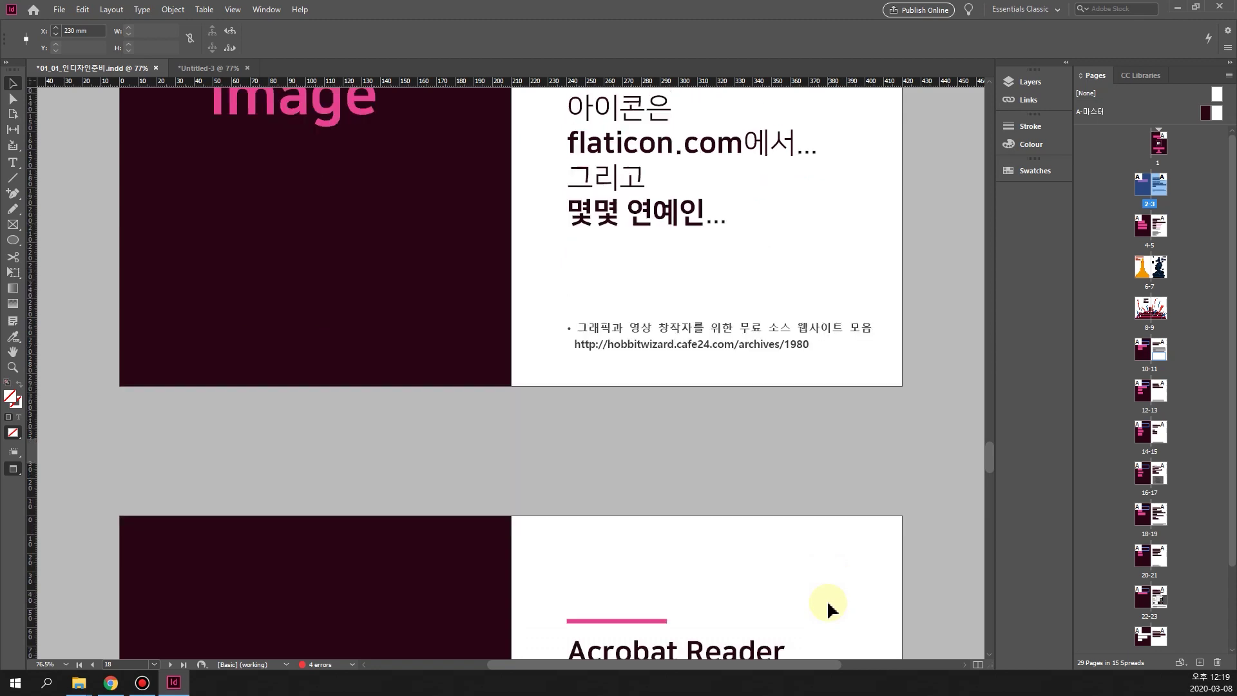
pyautogui.scroll(-5, 830, 609)
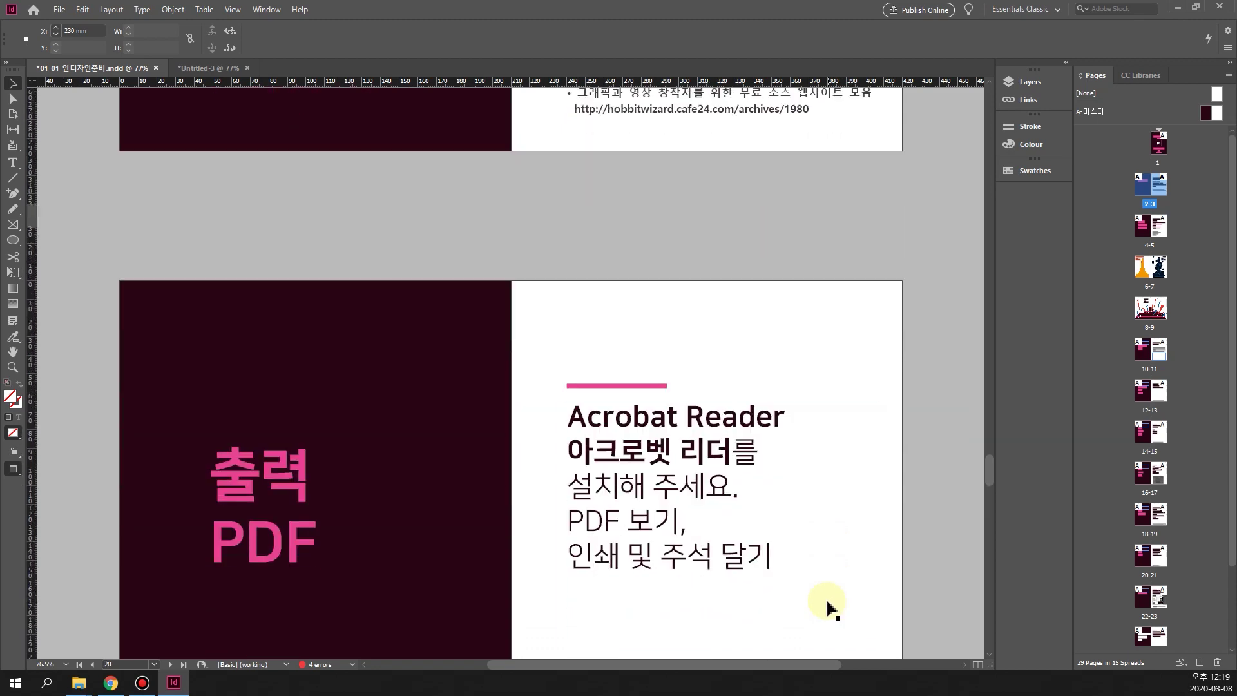
pyautogui.scroll(-1, 810, 555)
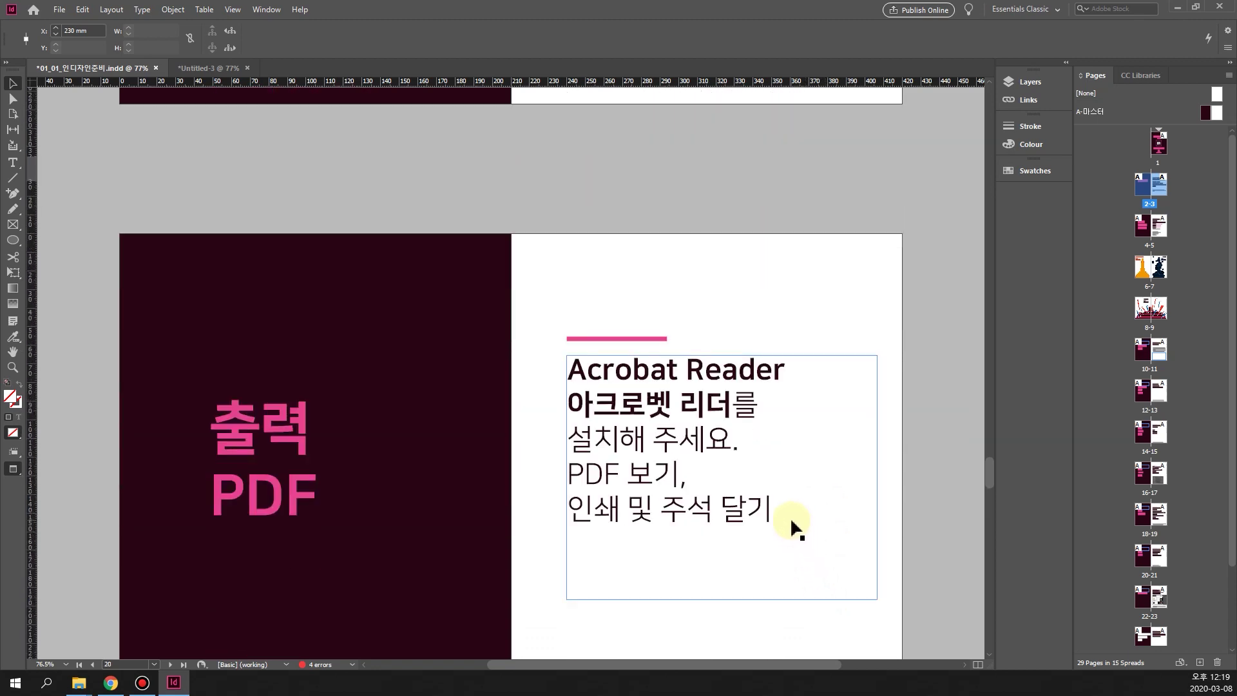
pyautogui.click(794, 531)
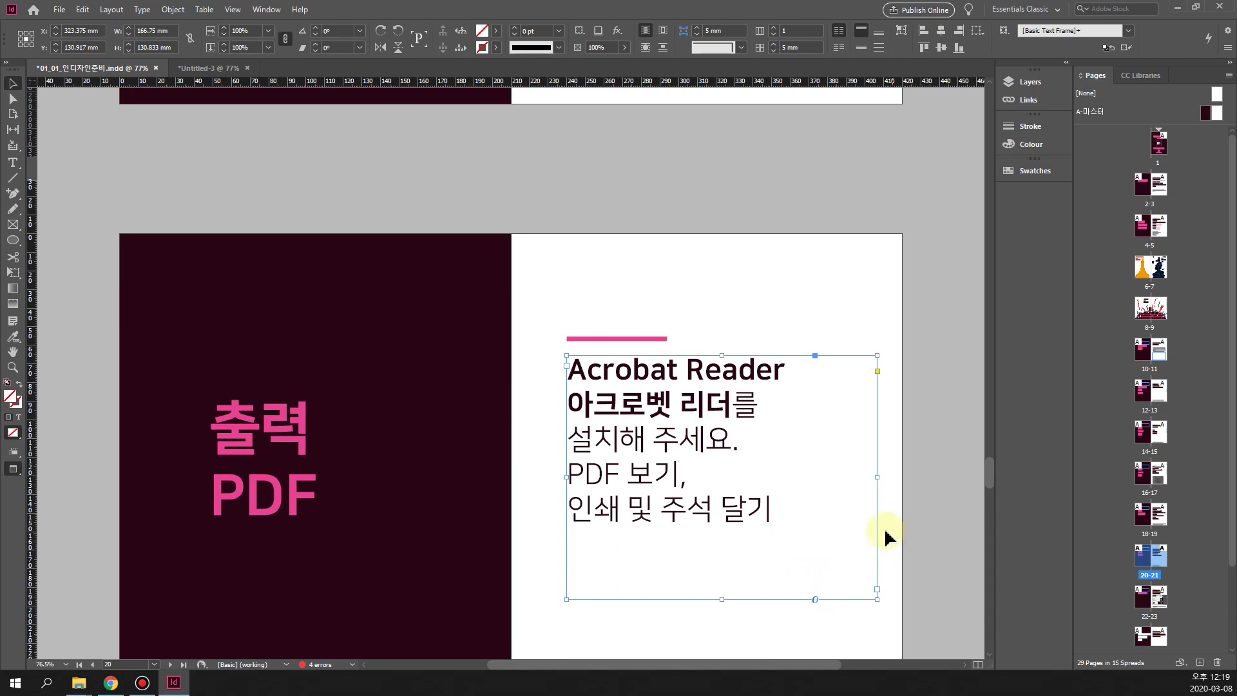
pyautogui.scroll(-2, 1231, 554)
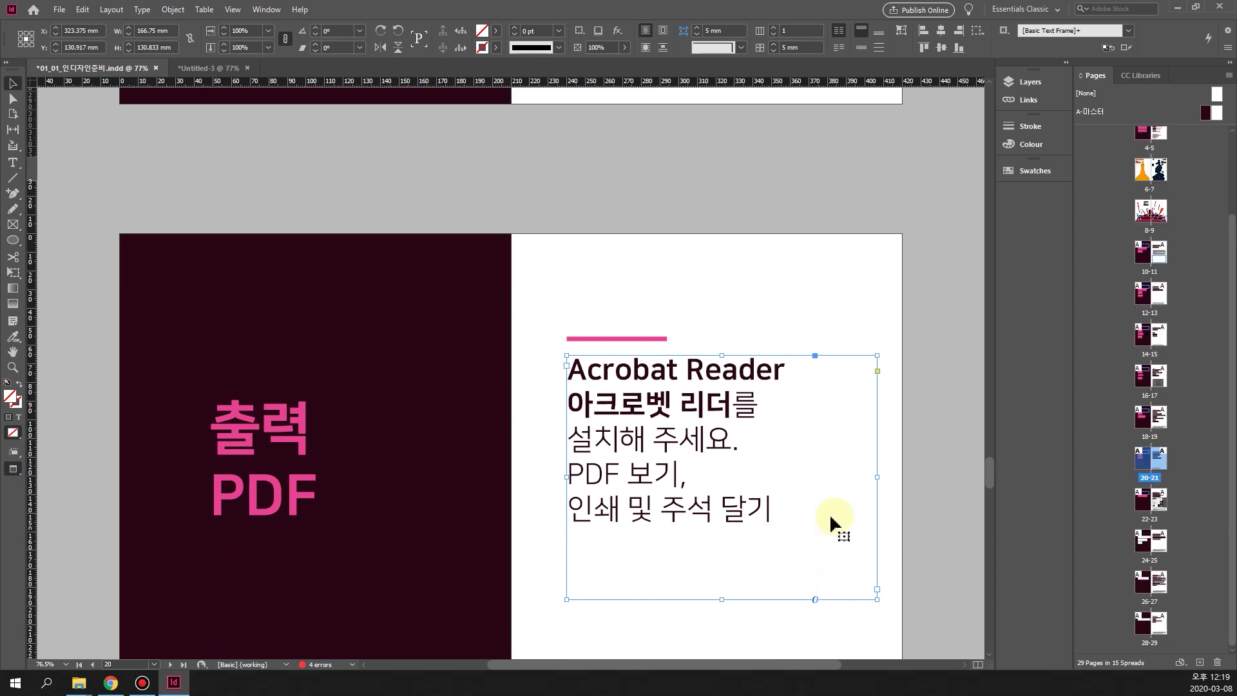
pyautogui.scroll(-3, 720, 505)
pyautogui.scroll(-1, 720, 506)
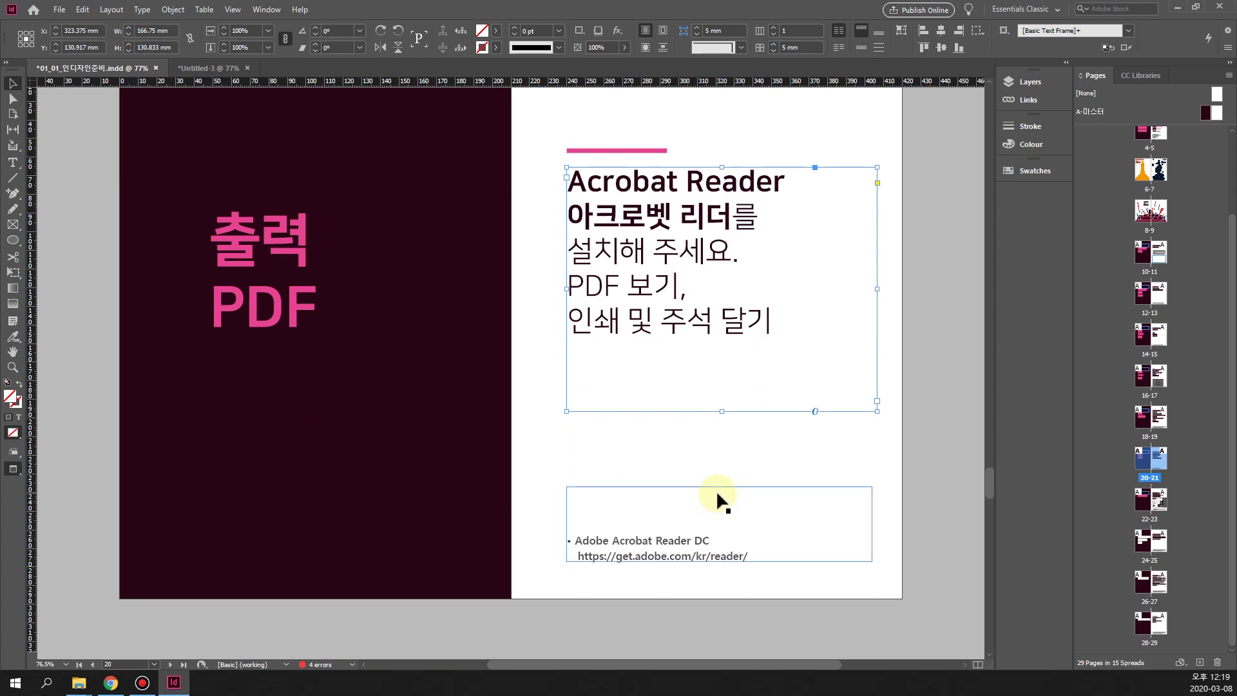
pyautogui.scroll(1, 719, 500)
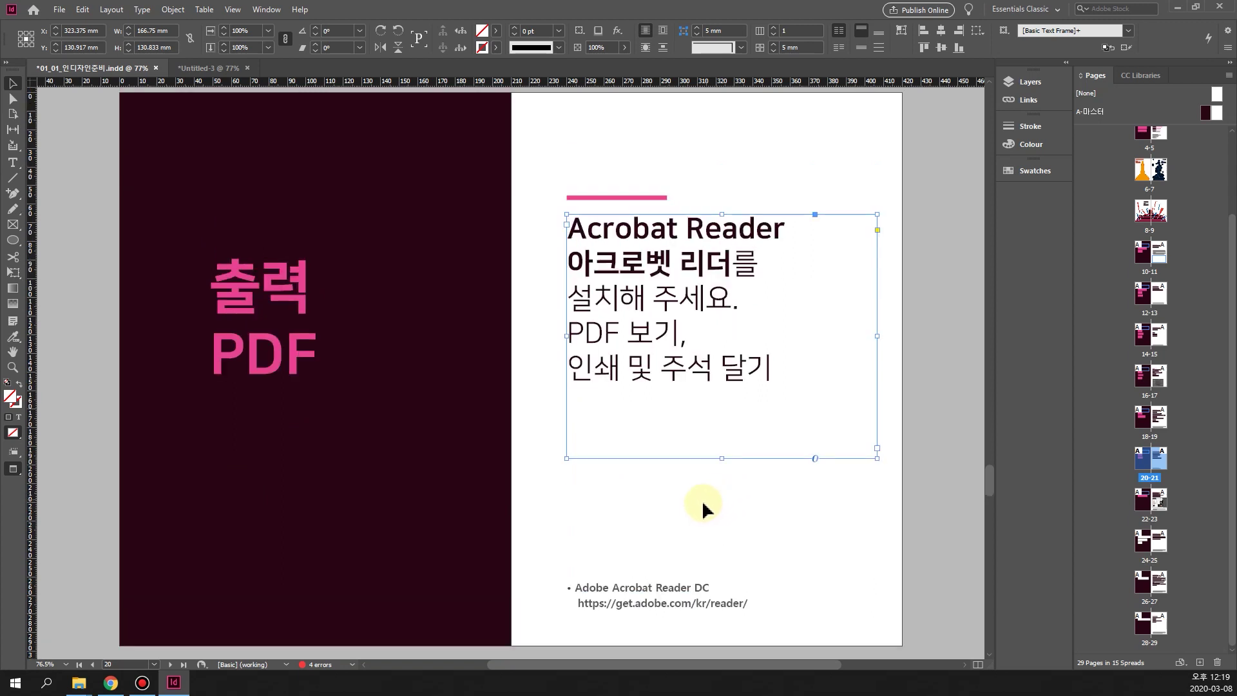